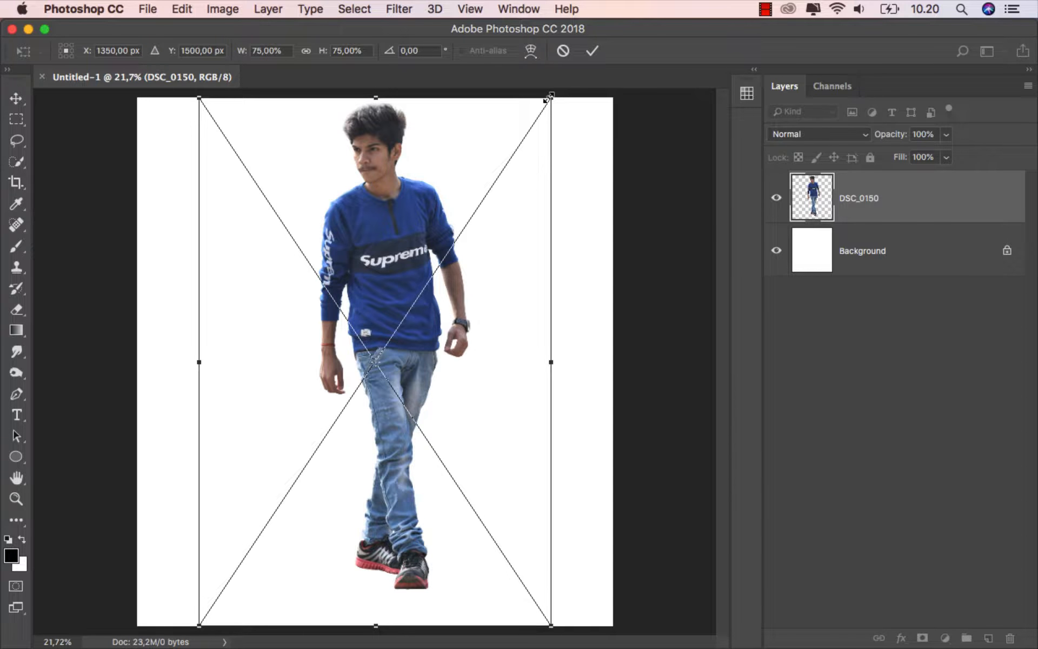
Scale the placed photo of the man down to about 65% and shift it slightly left on the canvas
left_click_drag(547, 99, 524, 140)
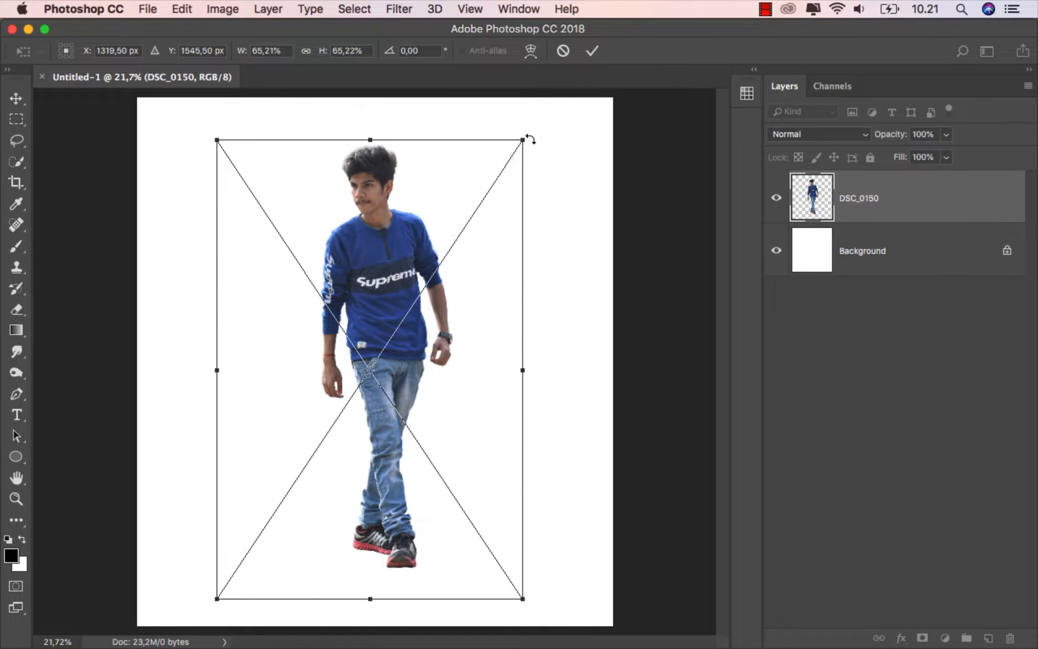
left_click(597, 51)
mouse_move(399, 237)
left_mouse_down()
mouse_move(380, 252)
mouse_move(379, 241)
left_mouse_up()
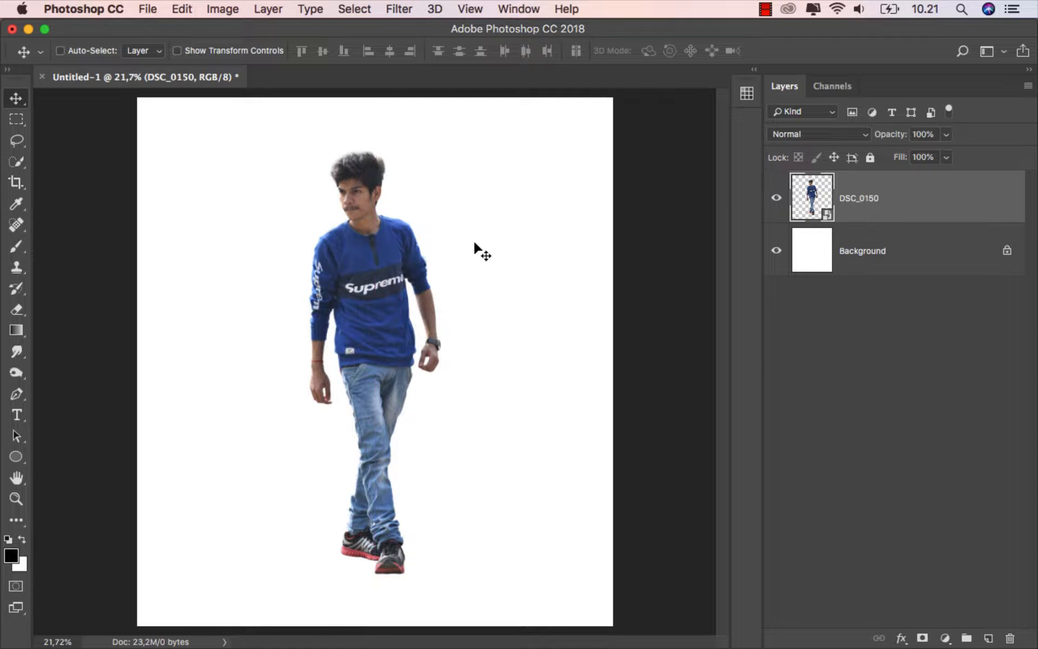
Rename the DSC_0150 layer to "model"
double_click(871, 198)
type("model")
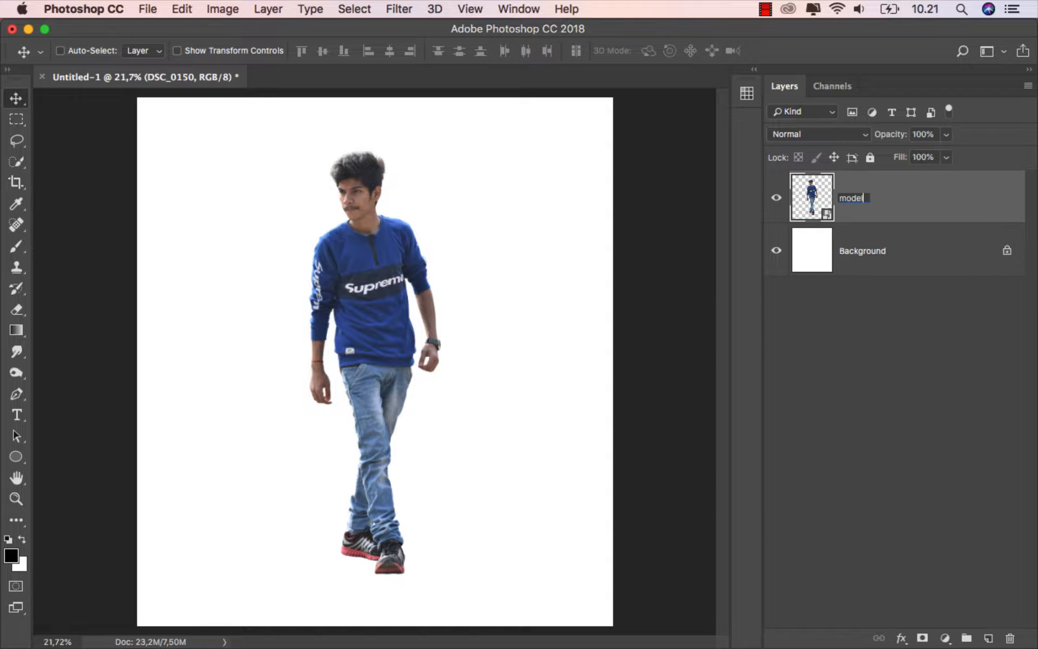
key("Return")
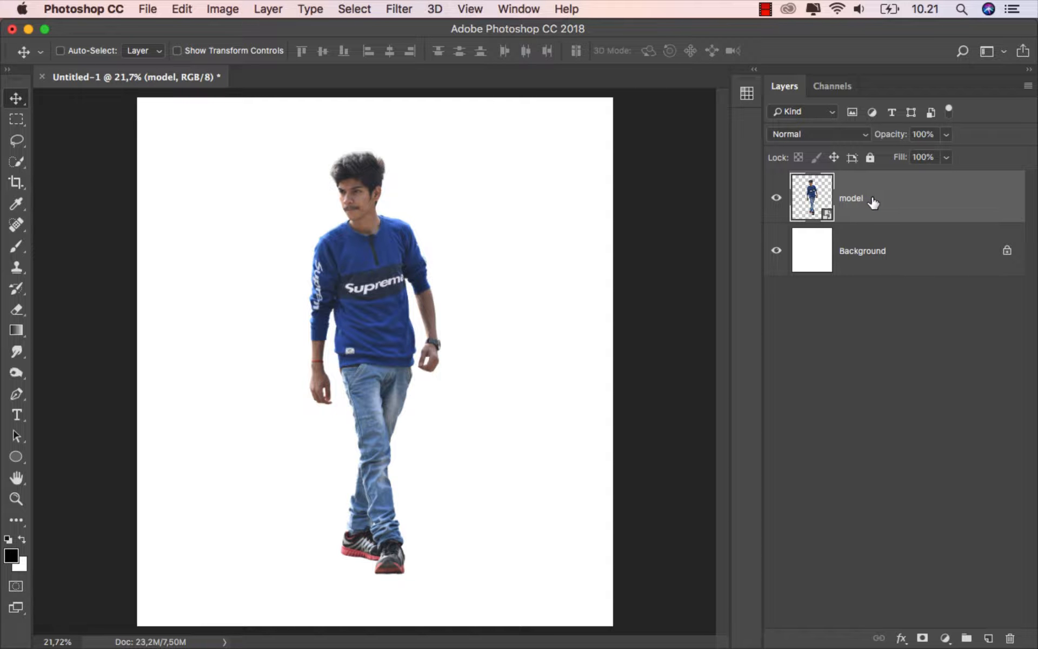
Select a very thin vertical strip across the rear shoe with the Rectangular Marquee tool and copy it to a new layer
left_click(18, 118)
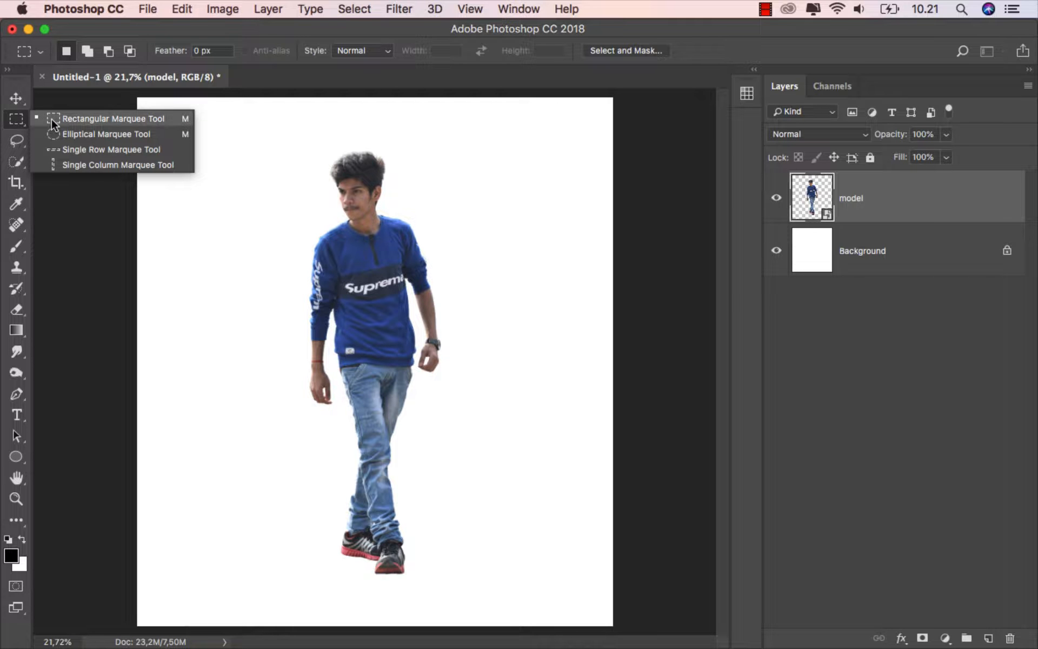
left_click(86, 121)
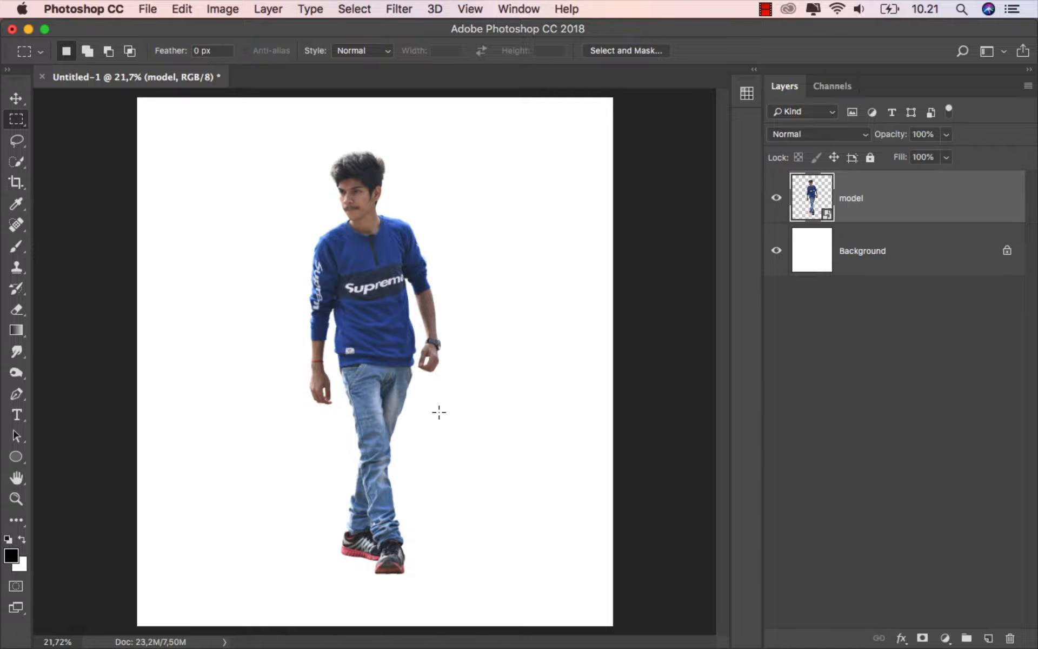
scroll(398, 566, "up", 5)
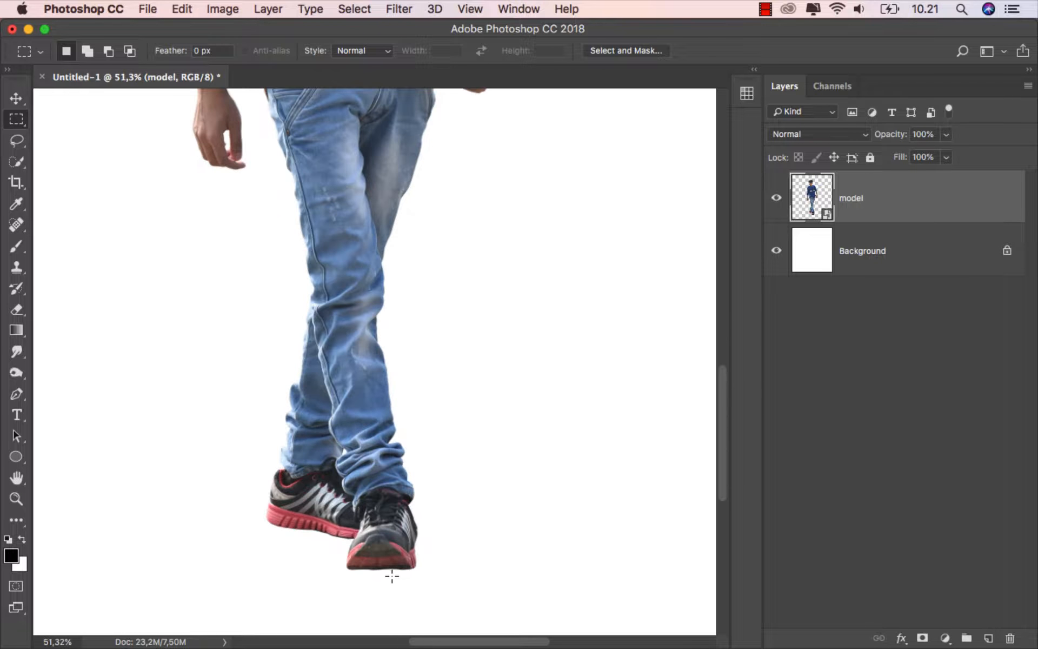
scroll(409, 565, "up", 3)
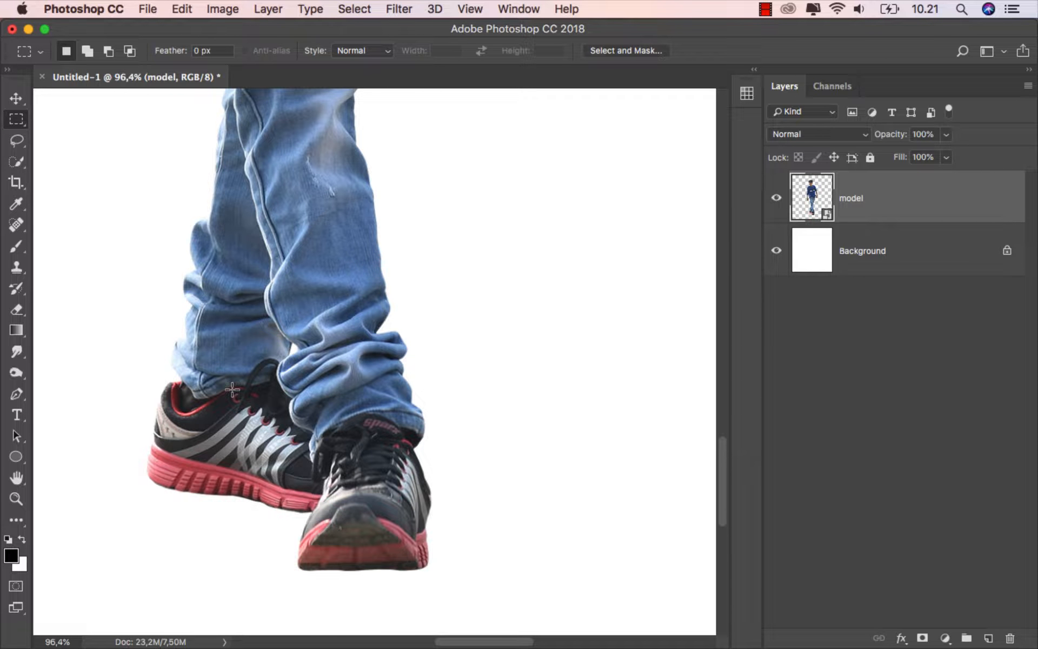
left_click_drag(233, 389, 234, 495)
key("super+j")
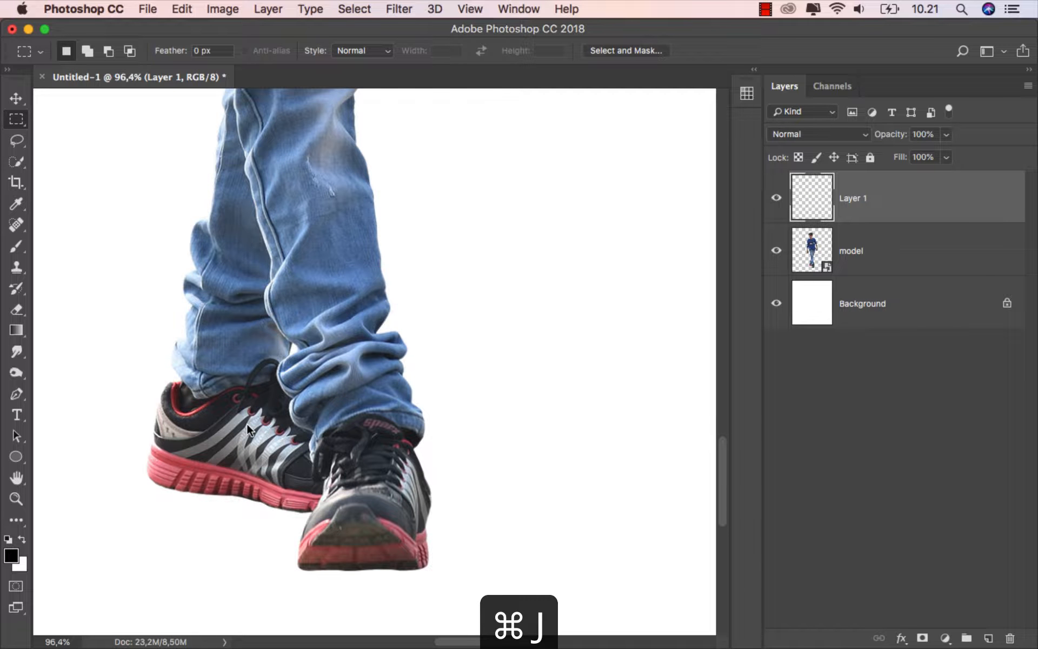
Stretch the rear-shoe strip horizontally across the full canvas width and place its layer below the model layer
key("super+t")
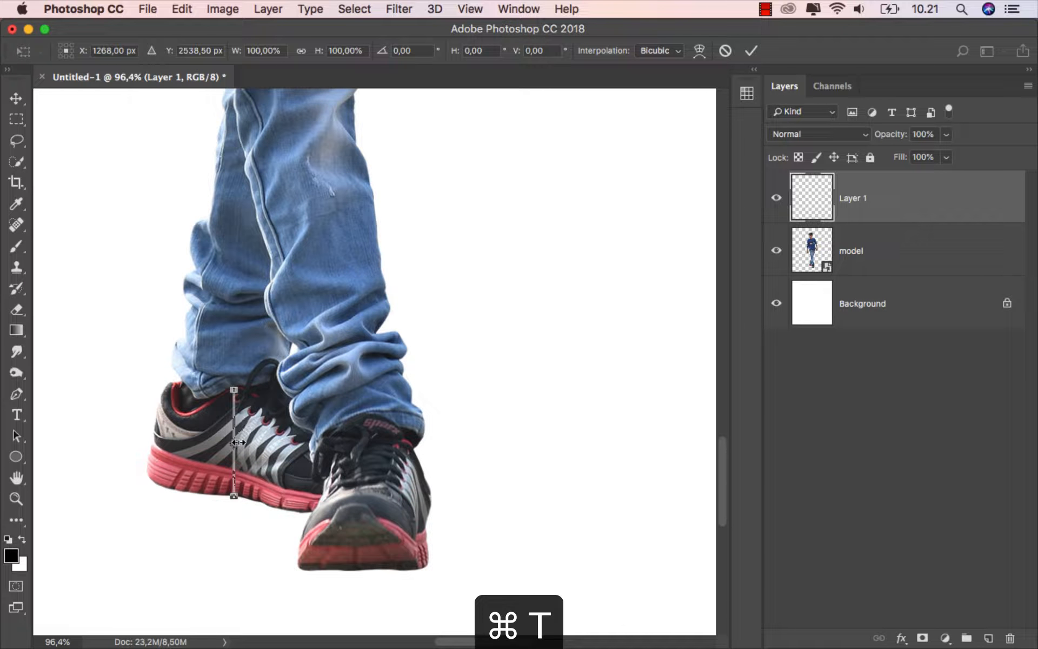
left_click_drag(234, 442, 668, 443)
scroll(515, 461, "down", 3)
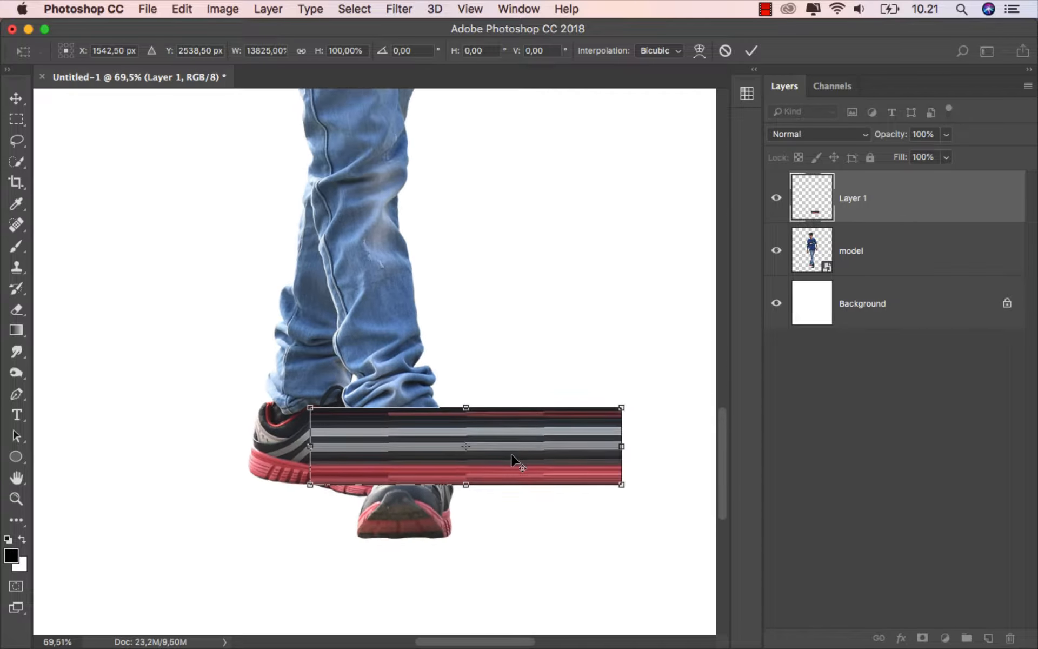
scroll(513, 459, "down", 5)
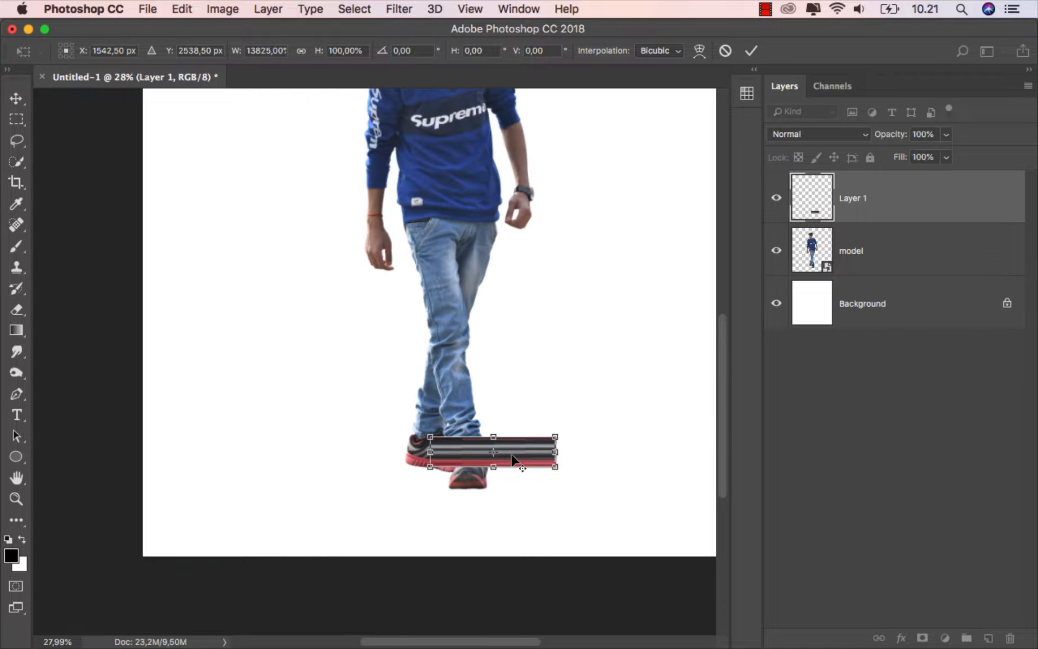
left_click_drag(452, 406, 391, 418)
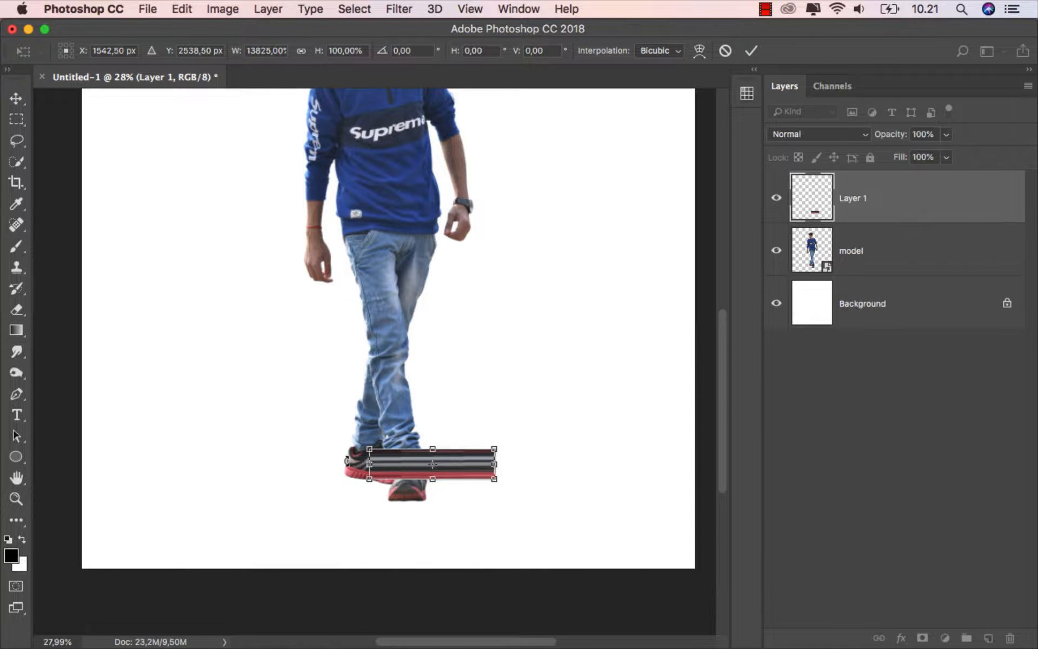
left_click_drag(368, 466, 82, 465)
left_click_drag(497, 466, 694, 447)
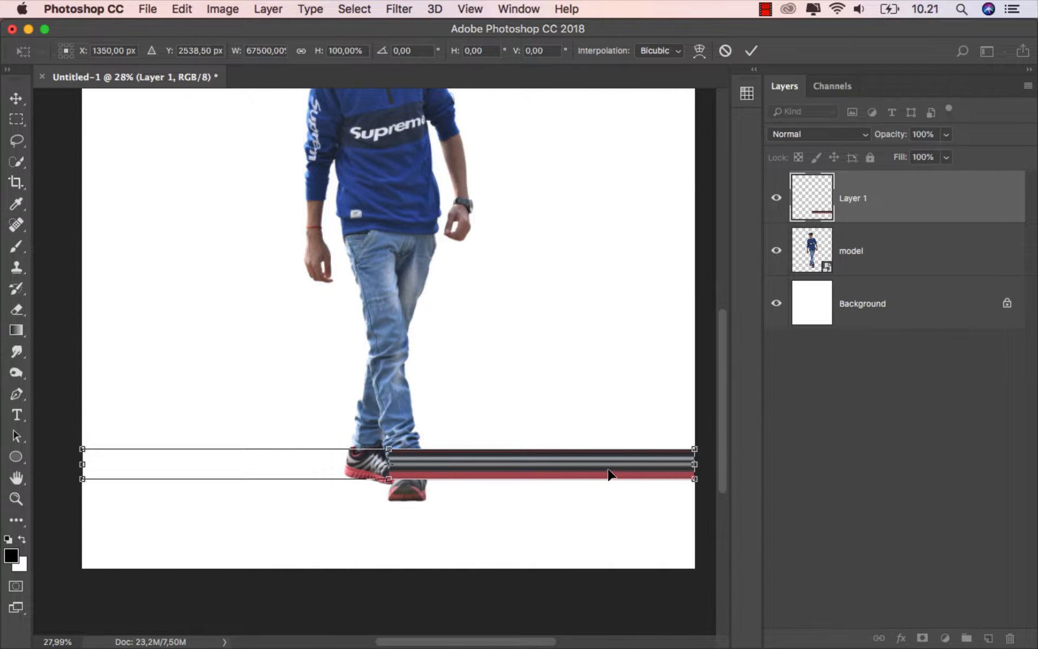
left_click(751, 51)
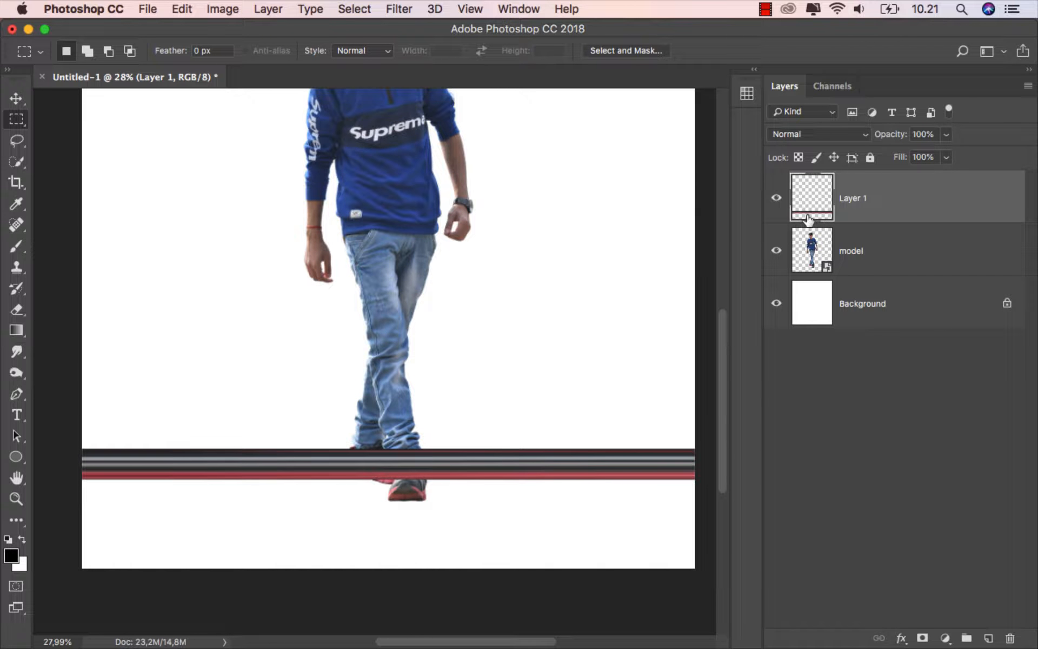
left_click_drag(863, 211, 857, 268)
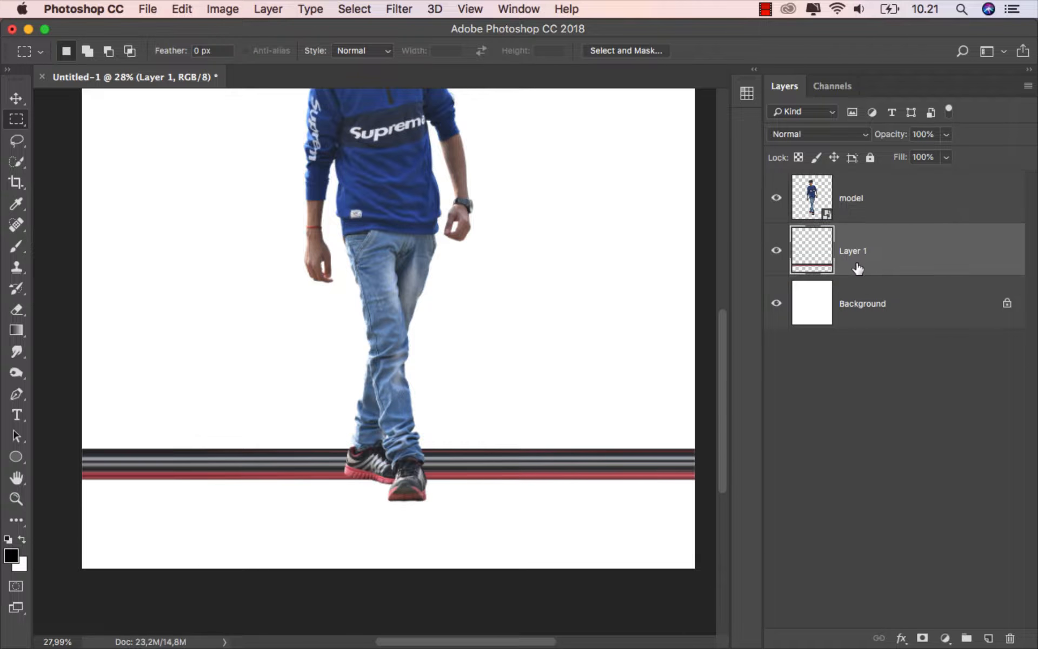
From the model layer, copy a very thin vertical strip of the front shoe's lower part to a new layer
left_click(859, 204)
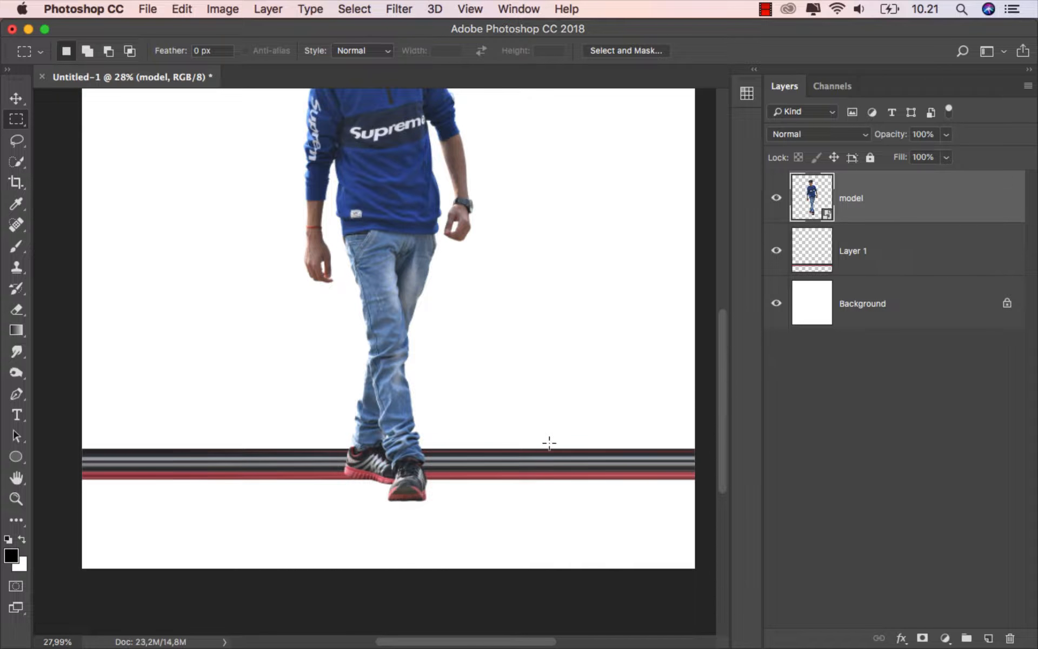
scroll(438, 513, "up", 10)
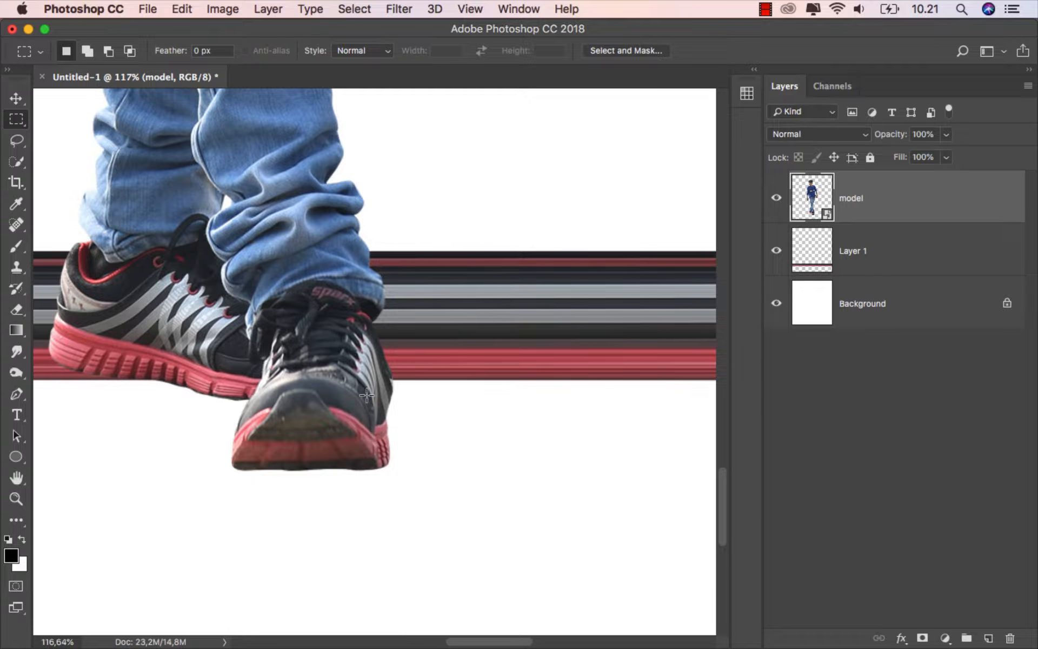
left_click_drag(367, 376, 366, 466)
key("super+j")
Stretch the front-shoe strip horizontally to both canvas edges and move its layer directly below the model layer
key("super+t")
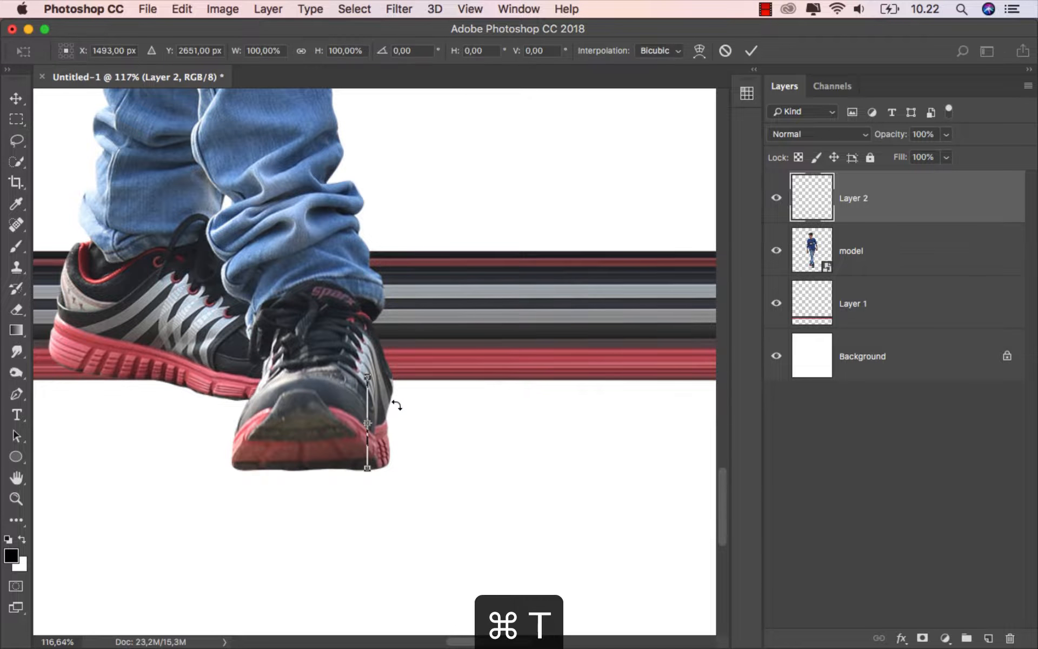
left_click_drag(371, 424, 585, 423)
scroll(424, 459, "down", 5)
scroll(409, 457, "down", 3)
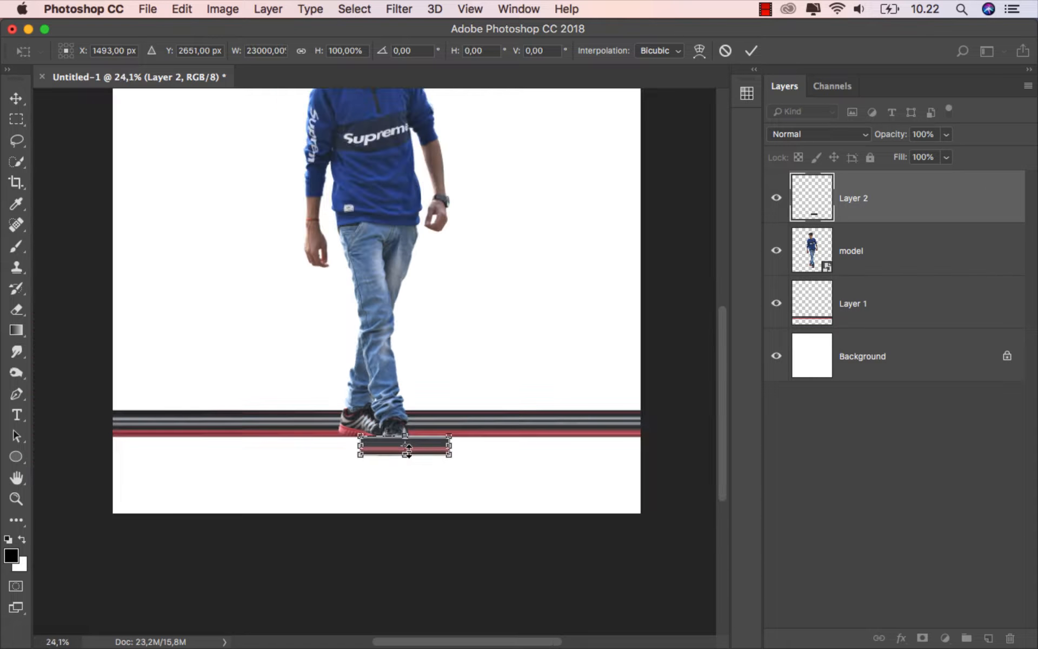
left_click_drag(452, 446, 640, 445)
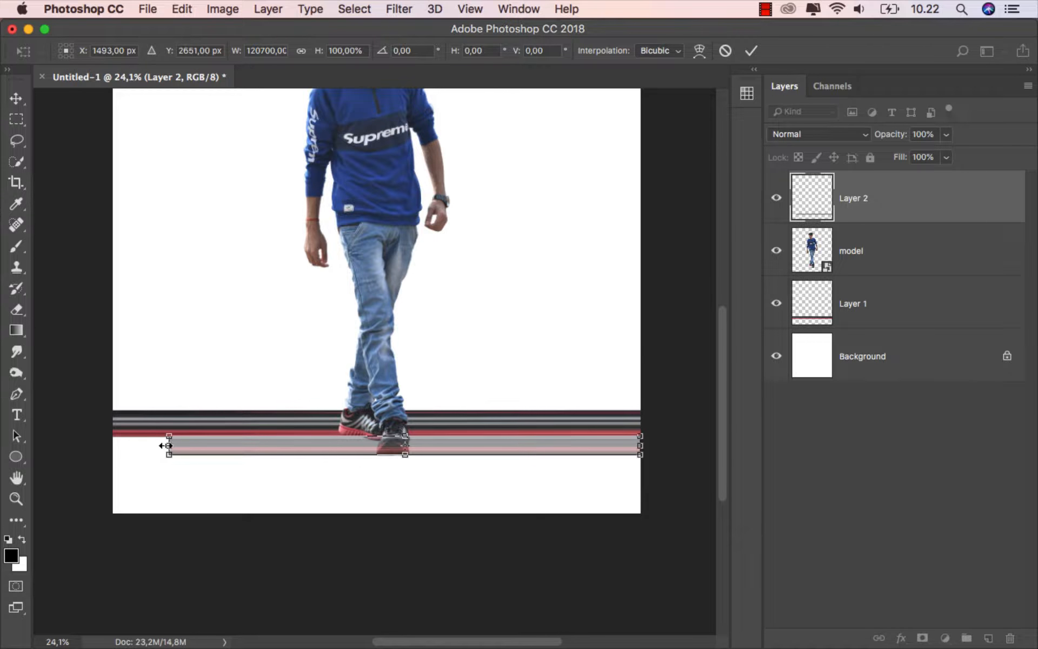
left_click_drag(165, 445, 113, 445)
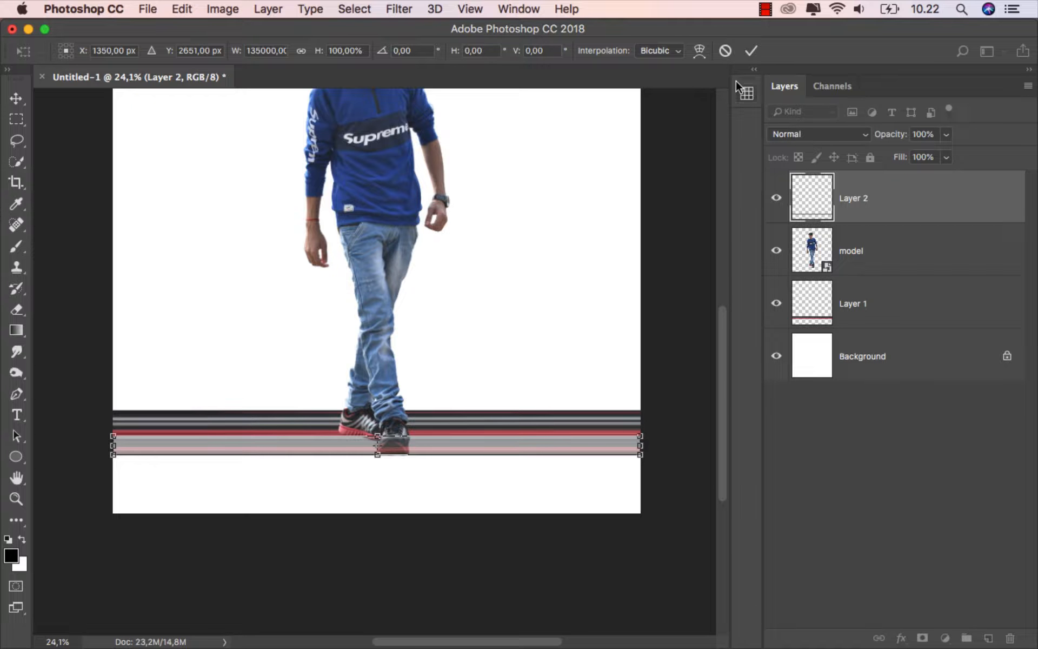
key("Return")
left_click_drag(857, 202, 861, 263)
From the model layer, copy a very thin vertical strip of the jeans, from above the knee to the ankle, to a new layer
scroll(468, 481, "up", 5)
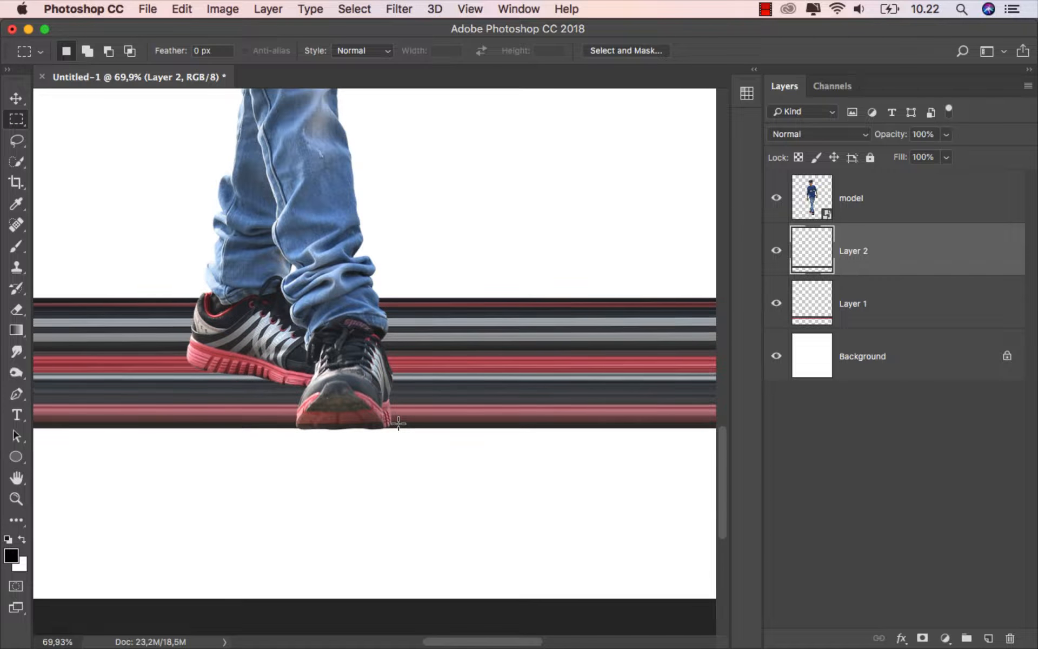
scroll(398, 422, "down", 5)
scroll(399, 423, "down", 1)
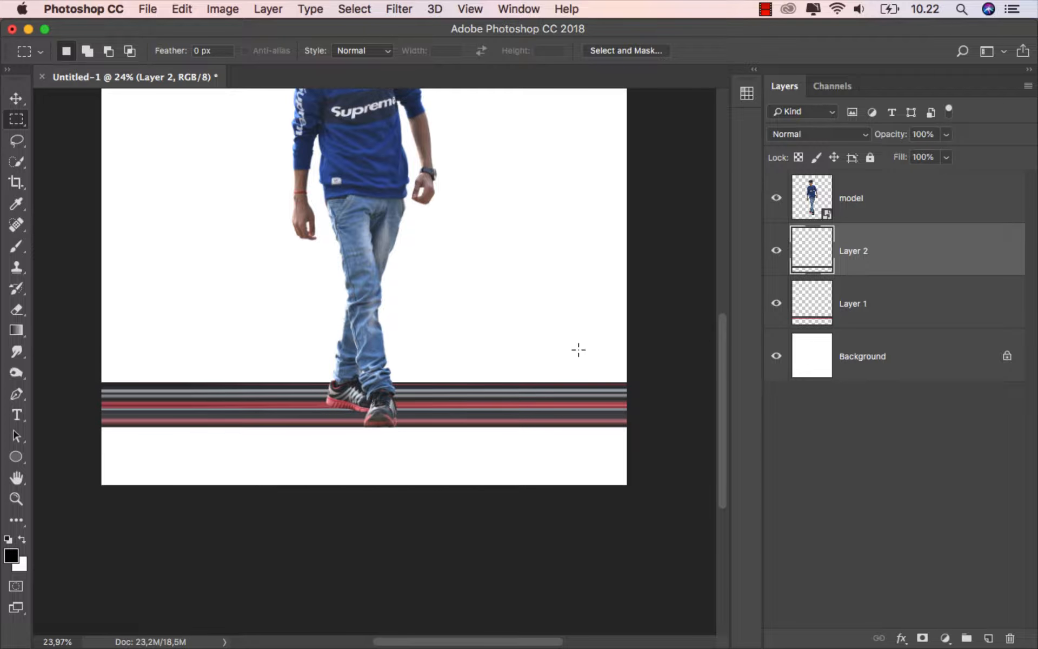
left_click(898, 202)
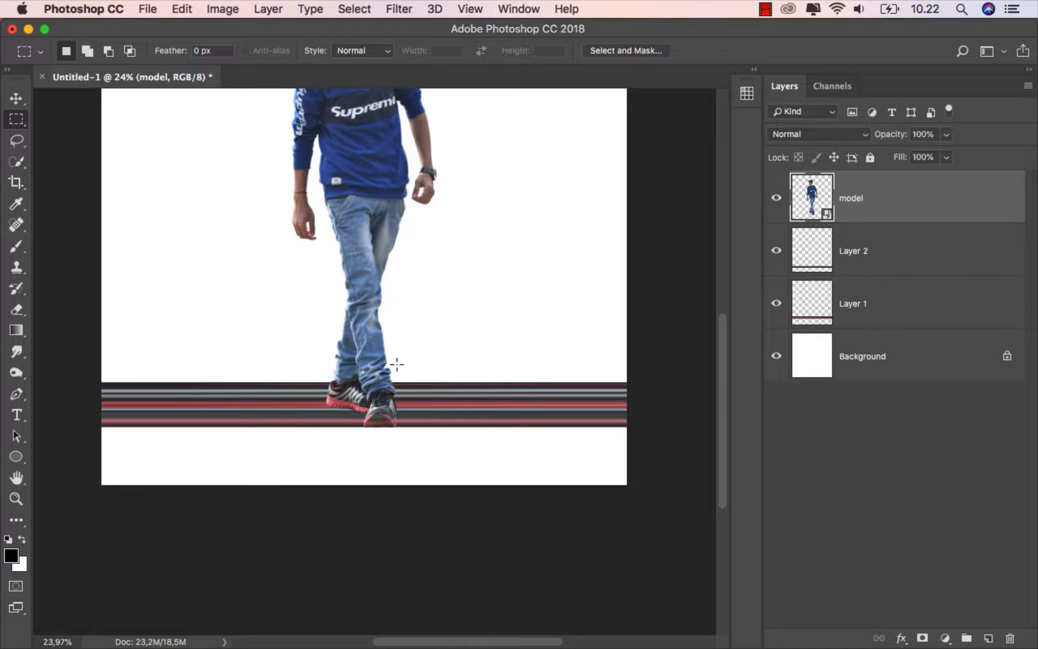
scroll(397, 364, "up", 4)
left_click_drag(438, 343, 329, 416)
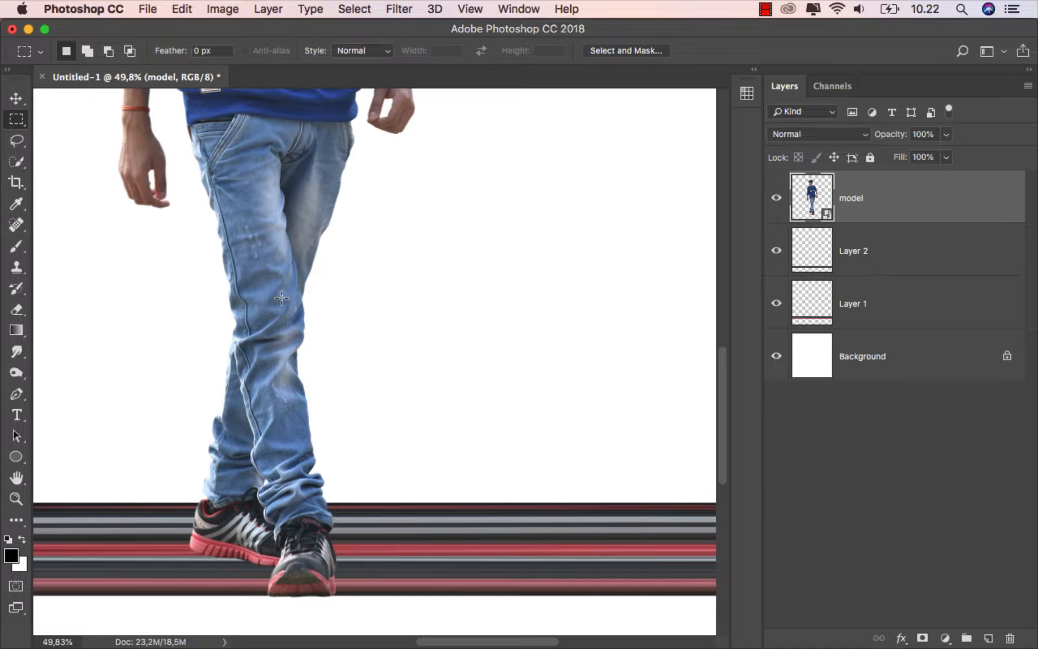
left_click_drag(282, 297, 282, 497)
key("super+j")
Stretch the jeans strip horizontally across the full canvas width and move its layer directly below the model layer
key("super+t")
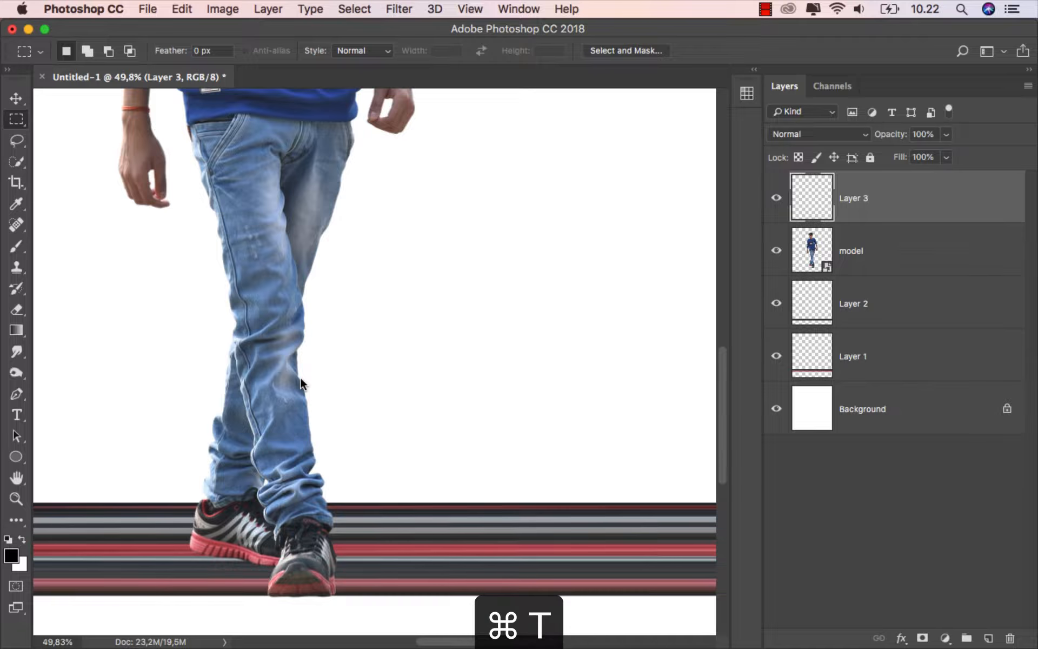
left_click_drag(299, 399, 664, 402)
scroll(454, 413, "down", 5)
scroll(526, 429, "down", 1)
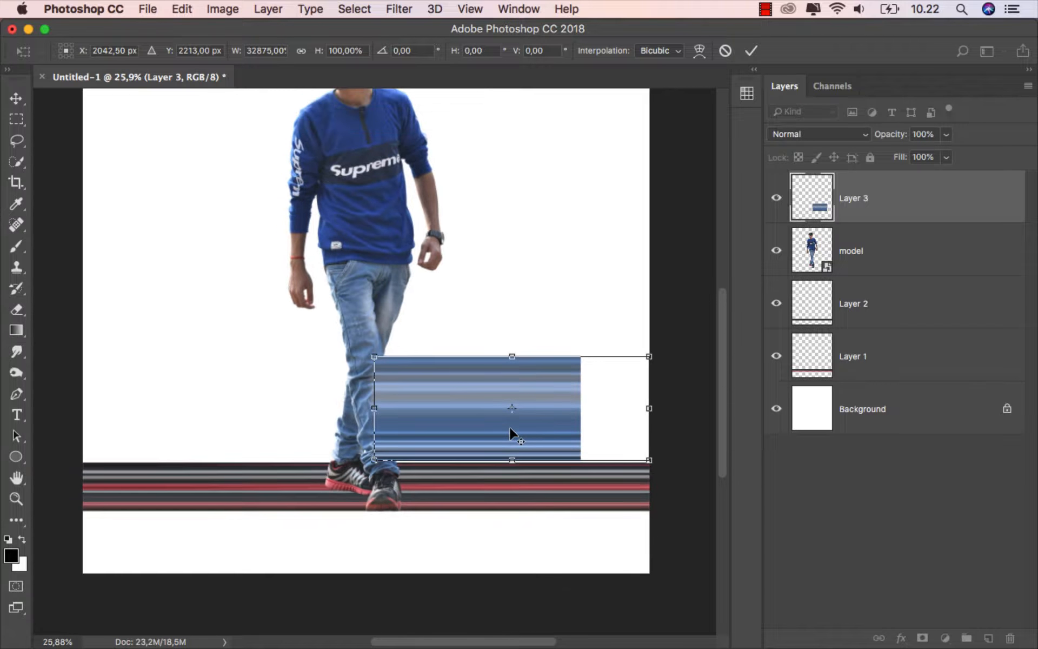
left_click_drag(373, 405, 82, 407)
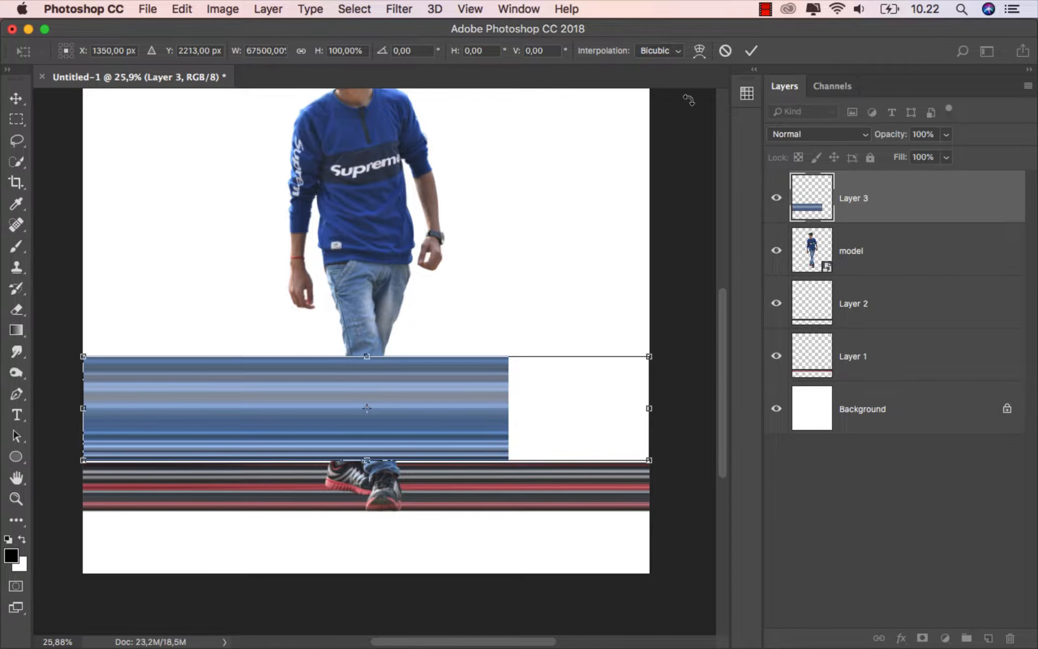
left_click(751, 50)
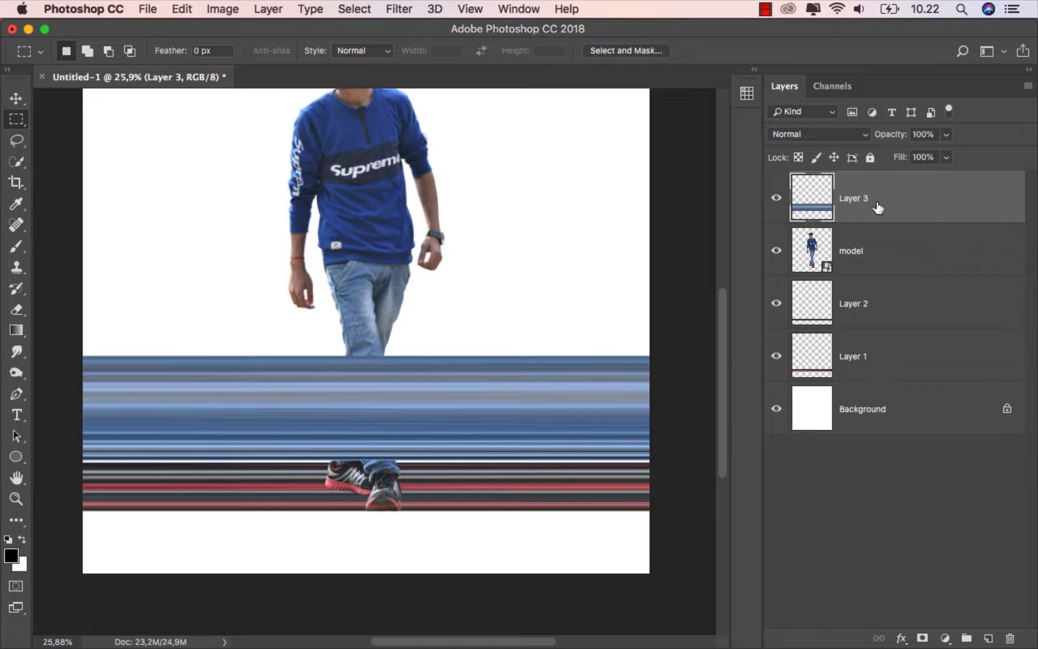
left_click_drag(880, 205, 869, 254)
Stretch the blue jeans band vertically to about 195% height, extending it down to the shoe stripes and up to the waist
scroll(355, 469, "up", 1)
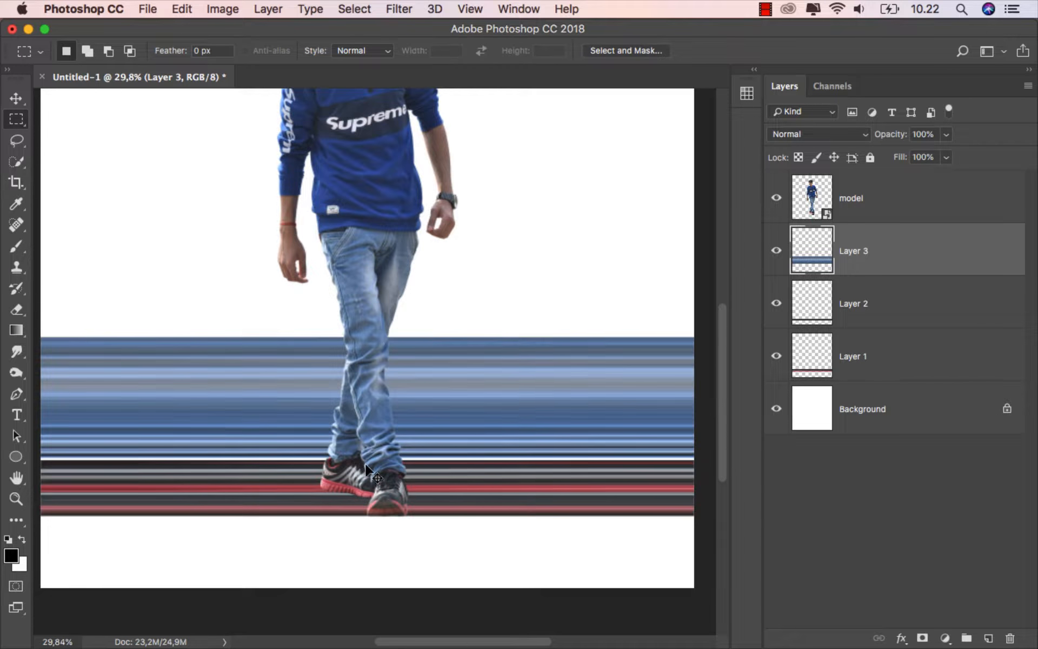
key("super+t")
left_click_drag(365, 456, 367, 461)
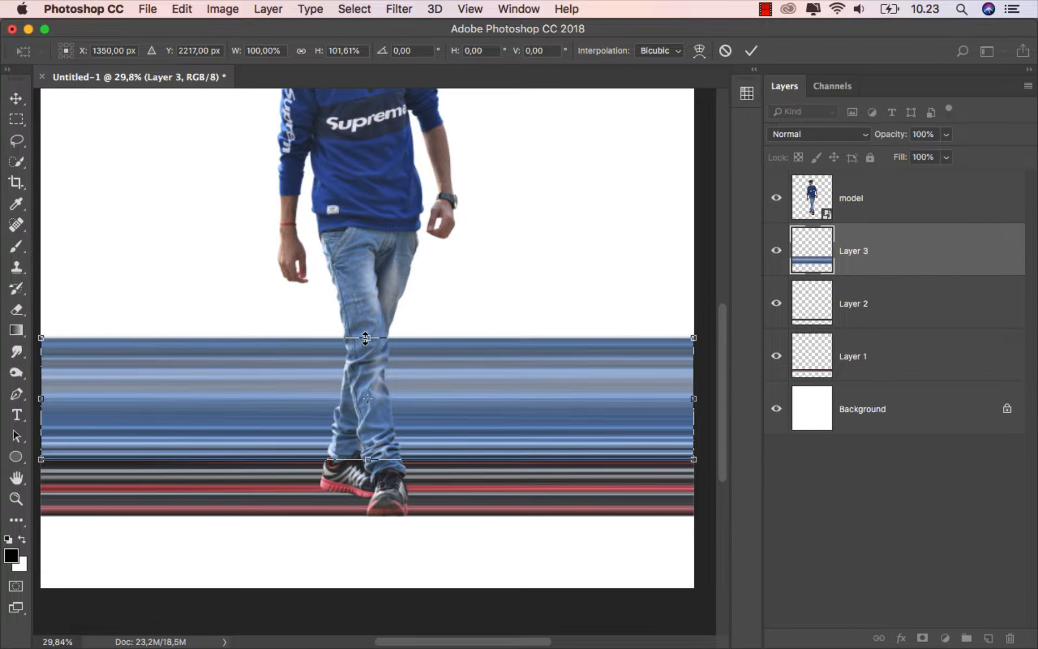
left_click_drag(366, 336, 383, 232)
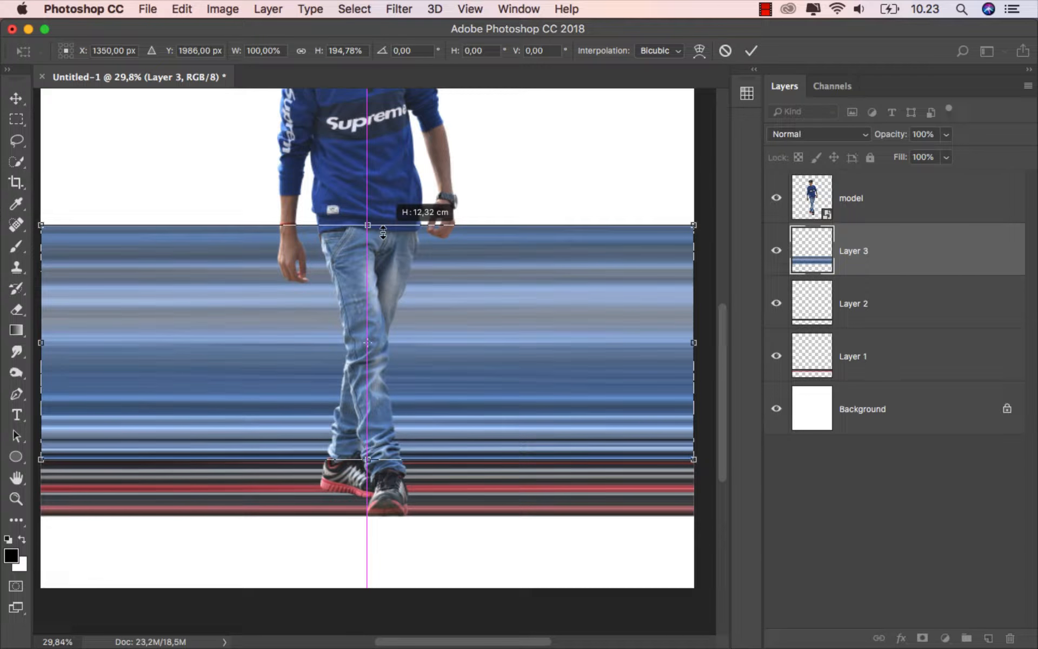
left_click_drag(384, 231, 385, 227)
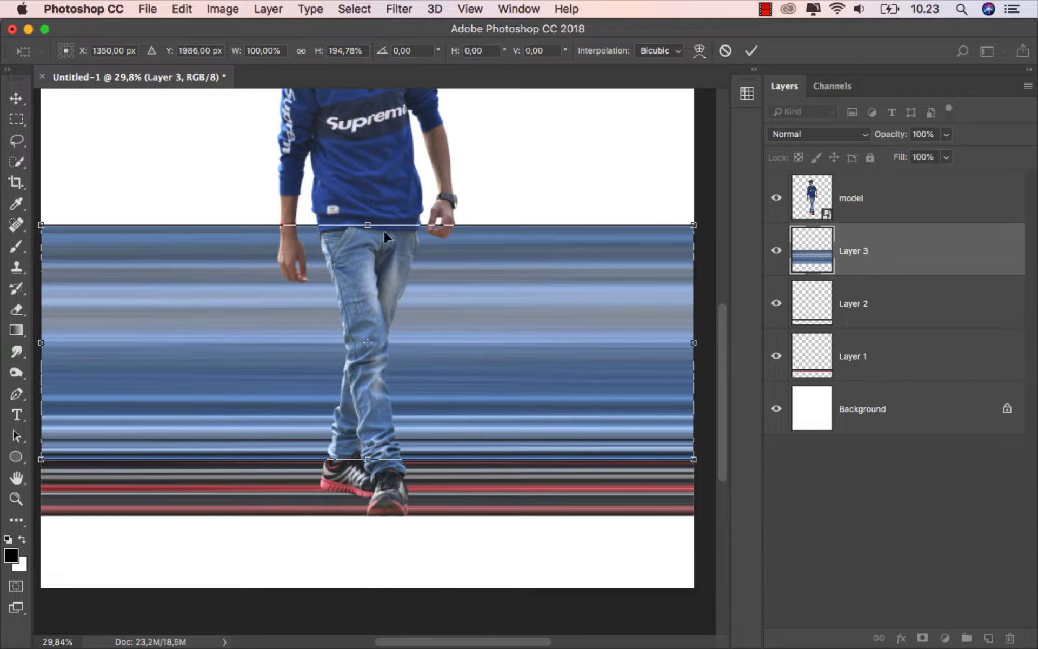
left_click(751, 51)
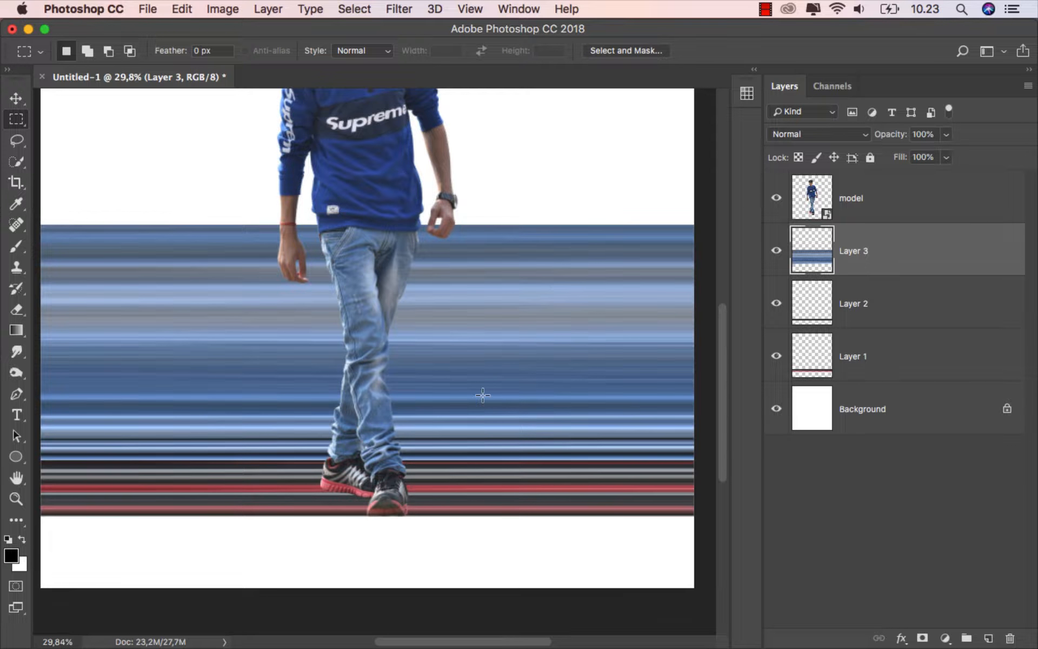
From the model layer, copy a very thin vertical strip of the forearm, from the sleeve cuff past the watch to the hand, to a new layer
key("super+0")
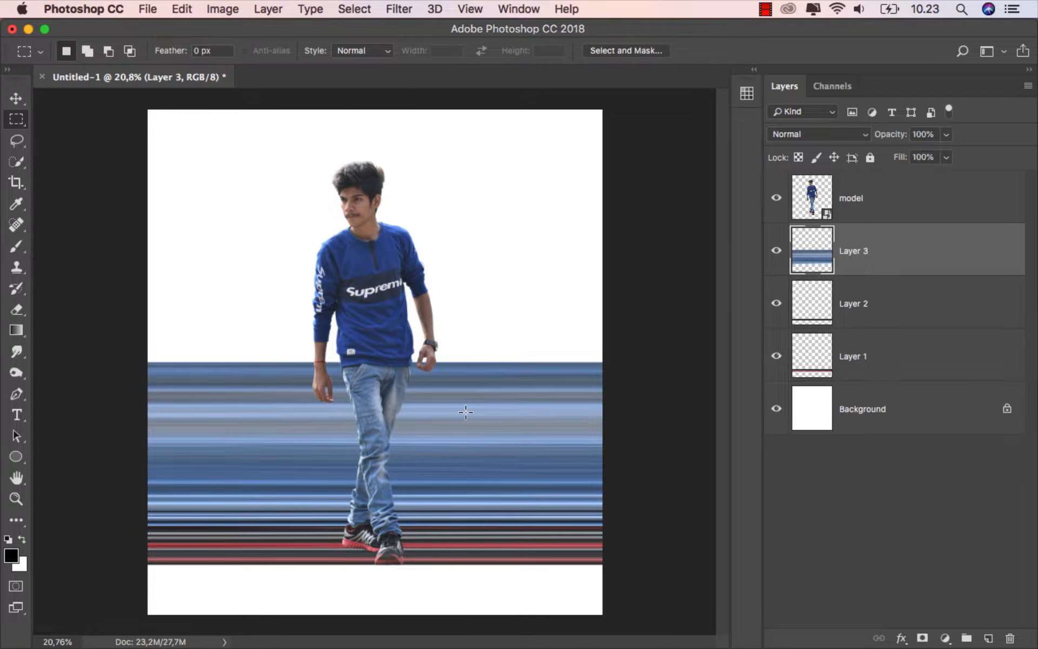
scroll(419, 333, "up", 5)
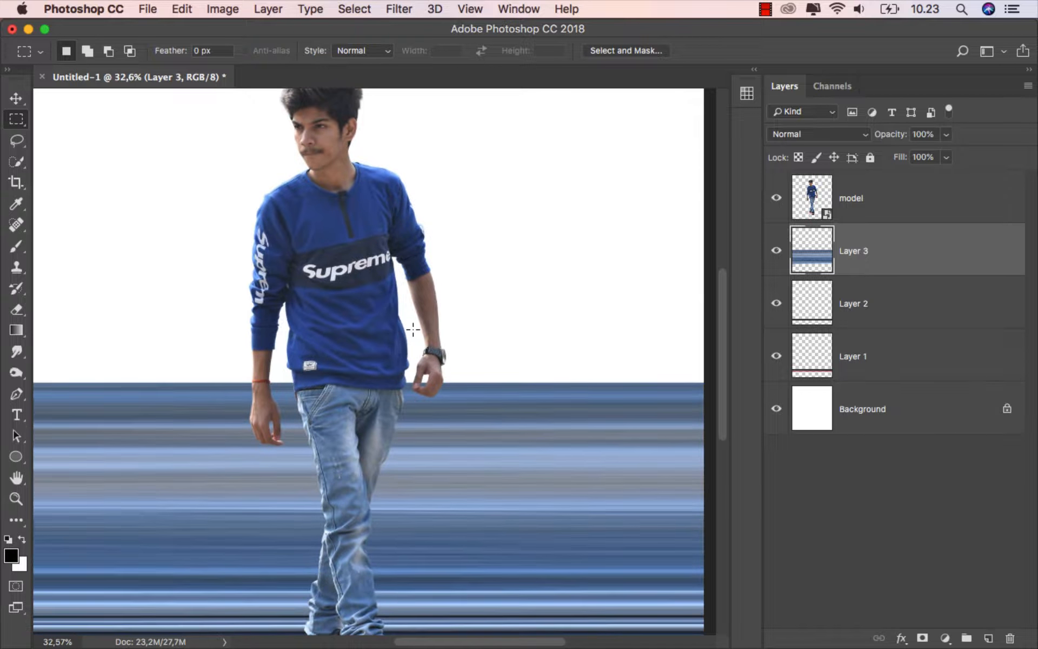
scroll(461, 351, "up", 1)
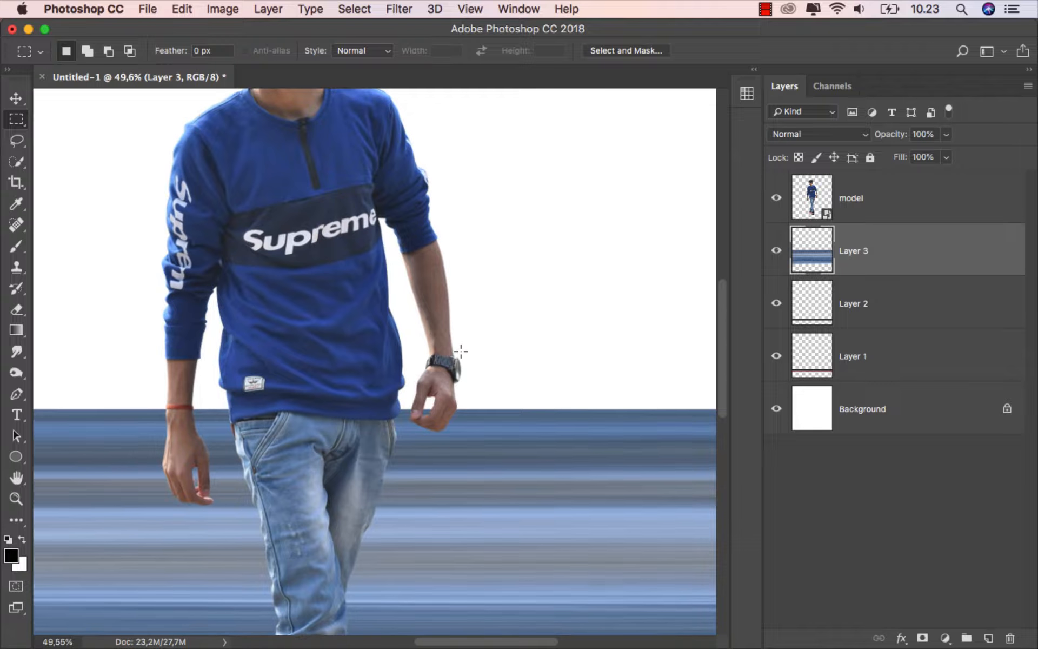
left_click(875, 196)
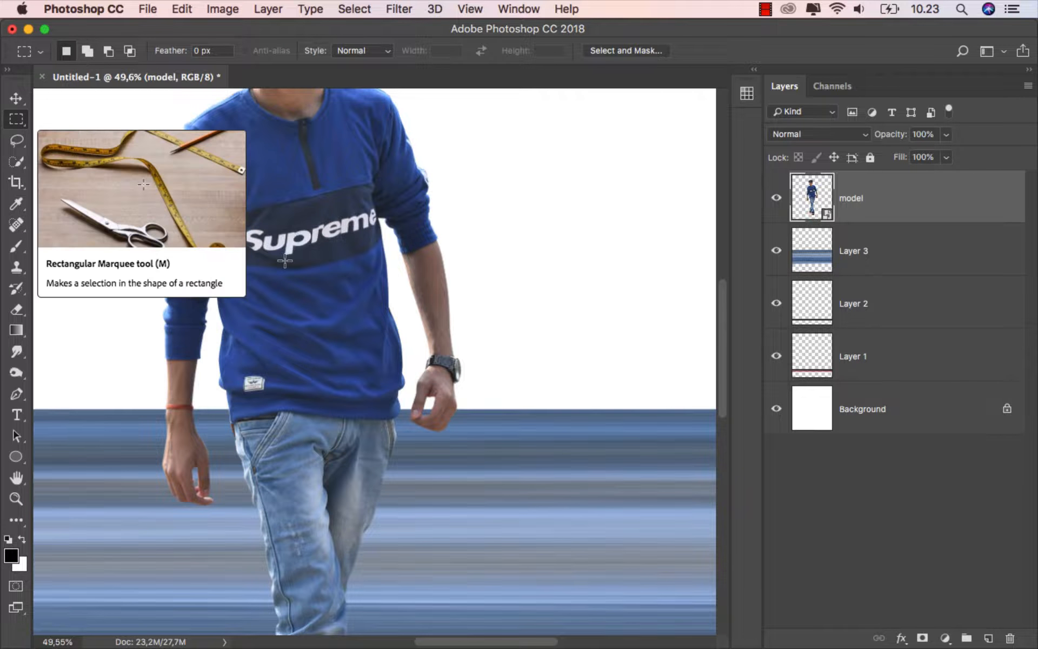
scroll(462, 359, "up", 2)
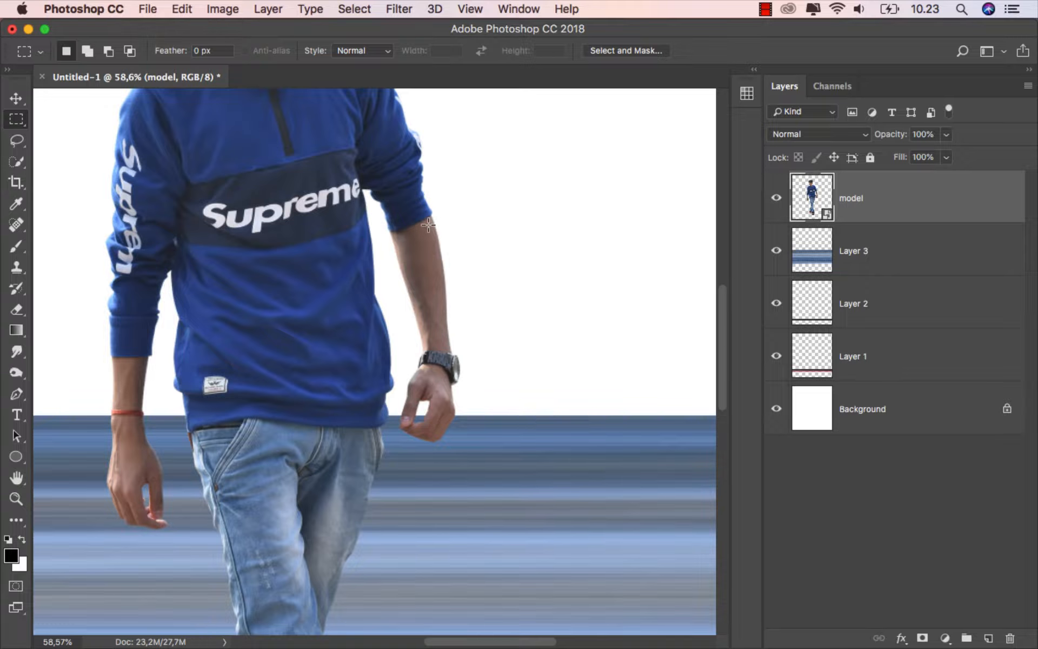
left_click_drag(431, 257, 431, 398)
key("super+j")
Stretch the forearm strip horizontally across the full canvas width and move its layer directly below the model layer
key("super+t")
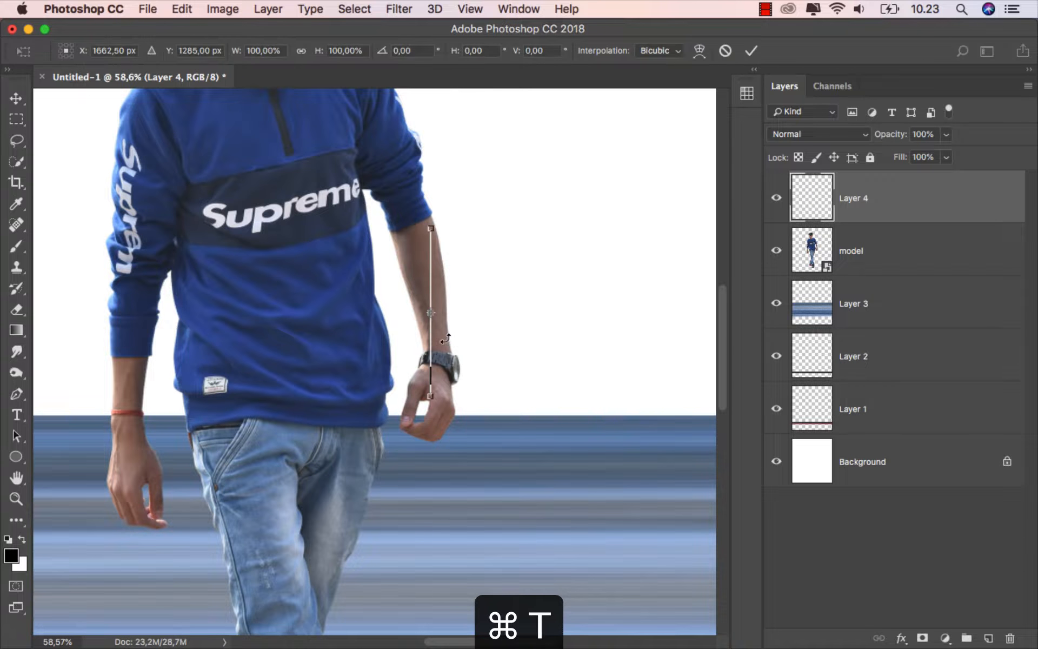
left_click_drag(438, 308, 598, 311)
scroll(510, 372, "down", 5)
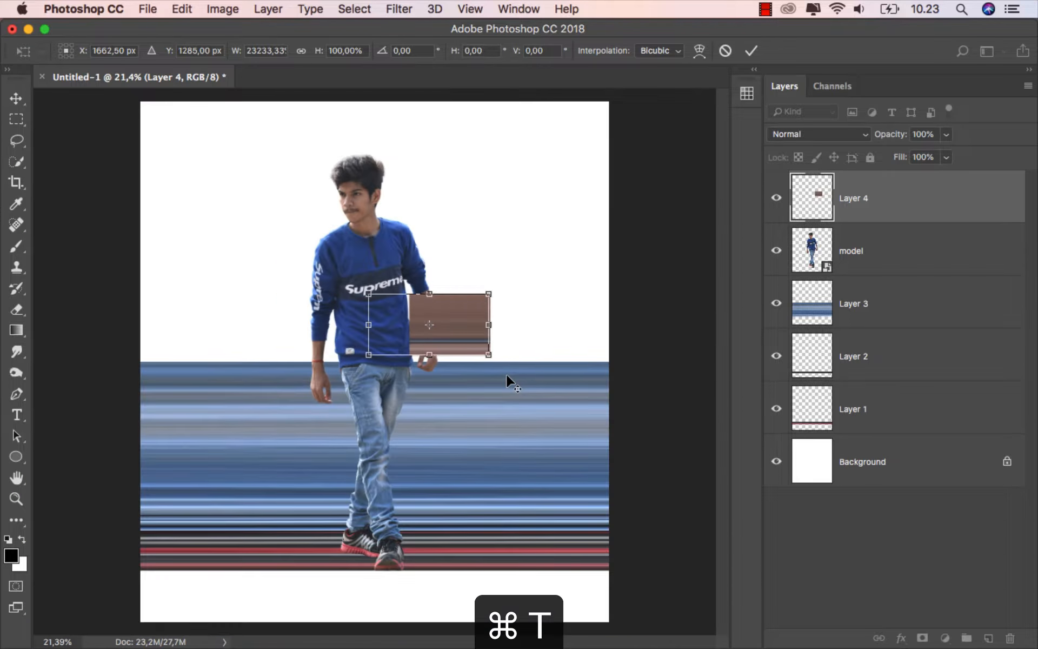
left_click_drag(491, 322, 609, 322)
left_click_drag(249, 327, 140, 327)
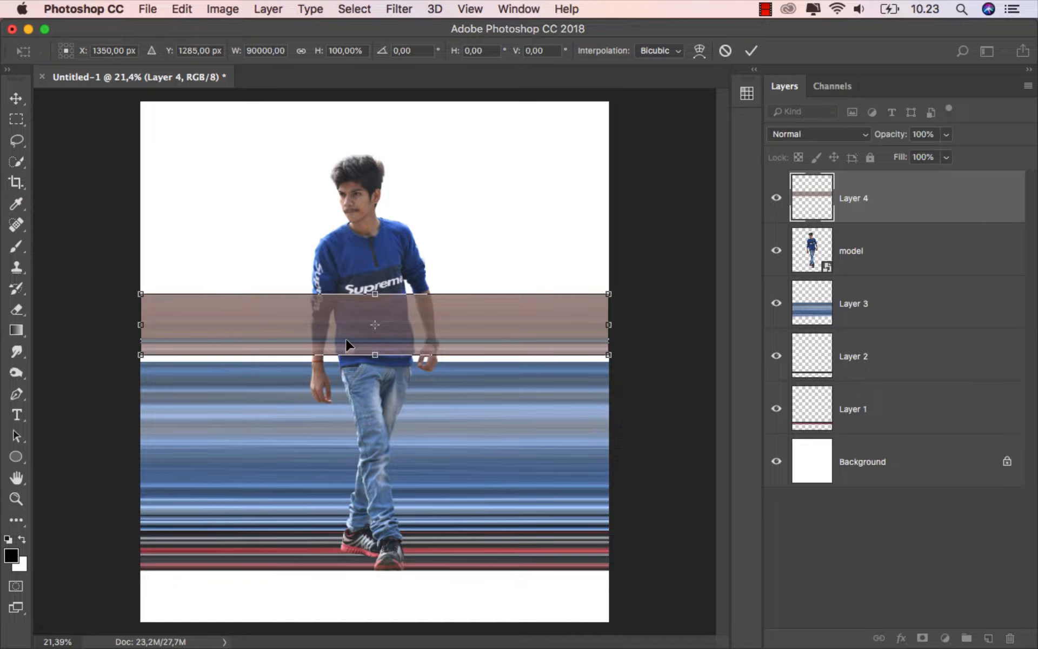
left_click(752, 53)
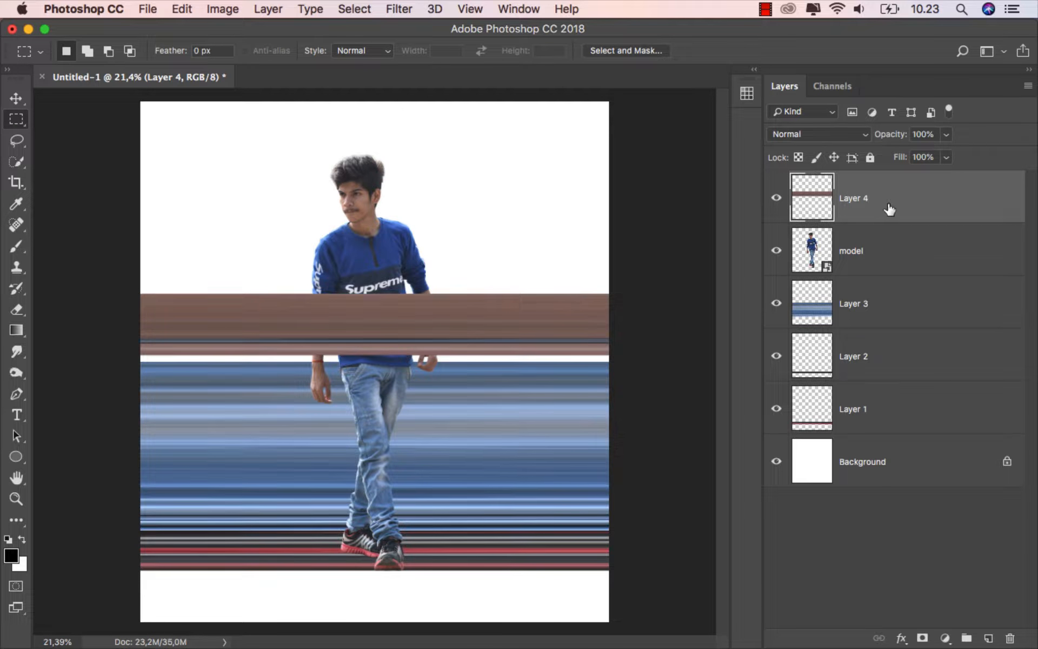
left_click_drag(890, 209, 882, 256)
Stretch the brown forearm band vertically to about 118% height, extending it down to the jeans band and slightly upward
scroll(457, 353, "up", 3)
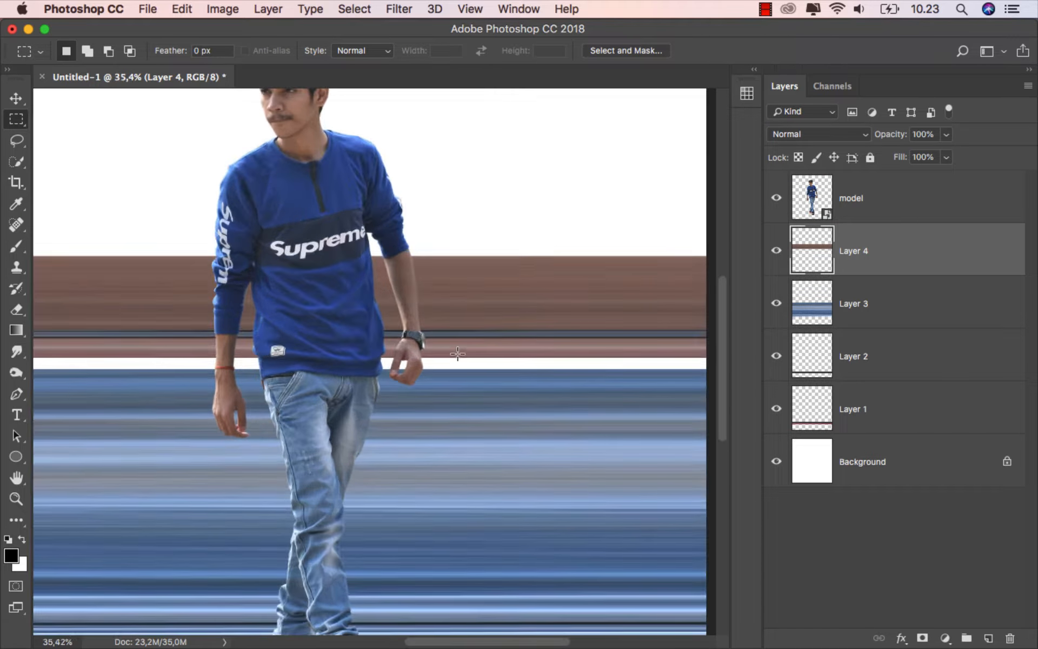
key("super+t")
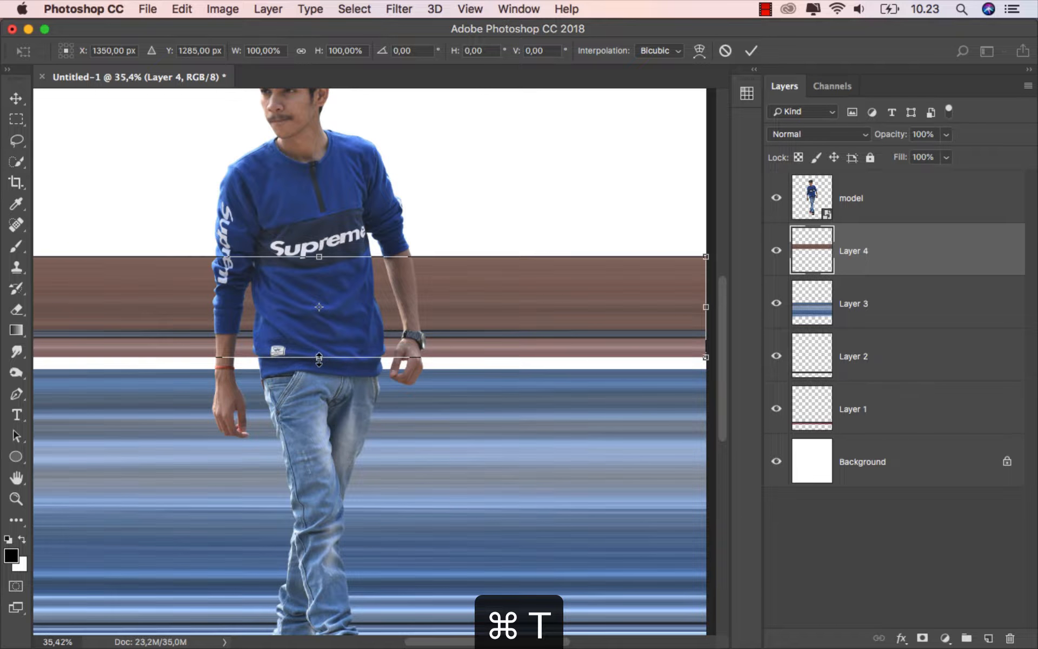
left_click_drag(319, 358, 319, 374)
left_click_drag(319, 255, 323, 244)
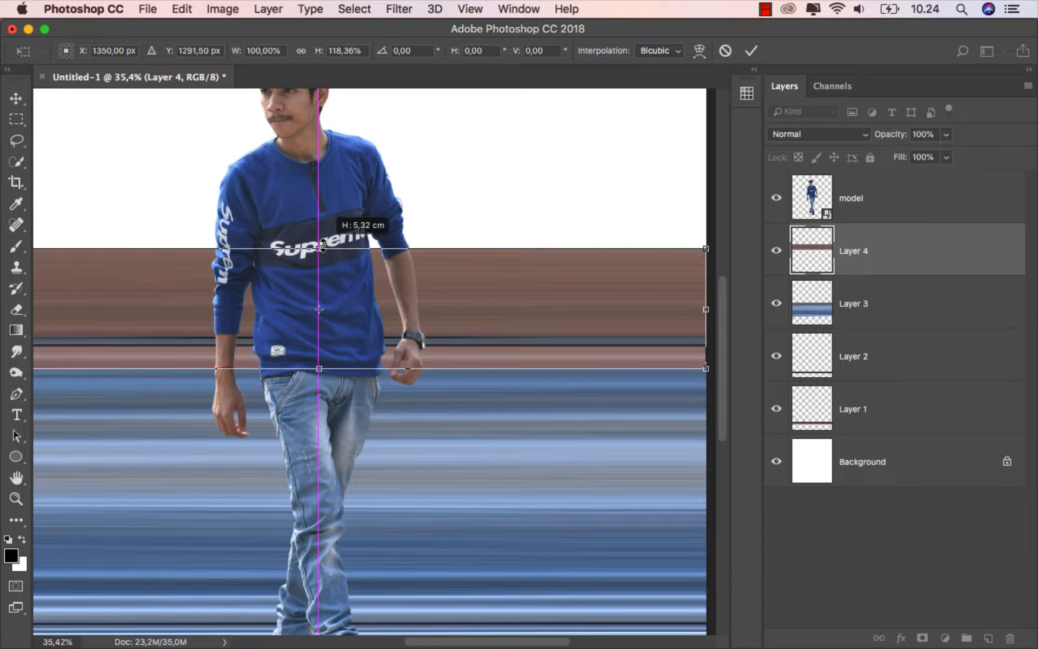
left_click_drag(323, 244, 327, 245)
left_click(751, 50)
key("m")
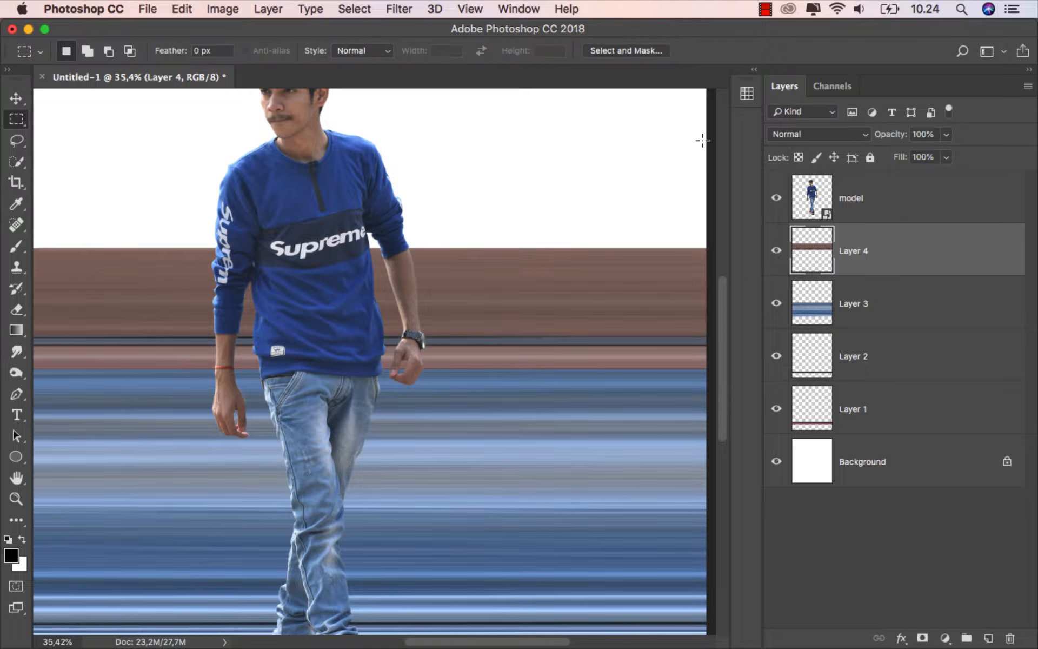
From the model layer, copy a very thin vertical strip of the sweater, from the shoulder down through the Supreme lettering, to a new layer
scroll(457, 422, "down", 3)
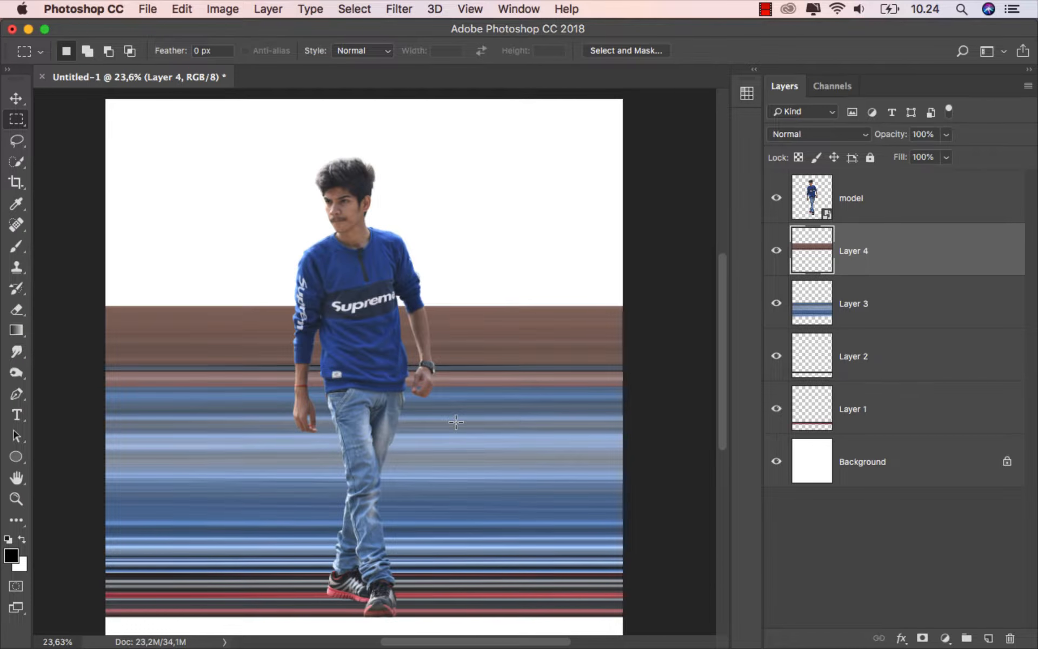
left_click(917, 201)
scroll(426, 233, "up", 5)
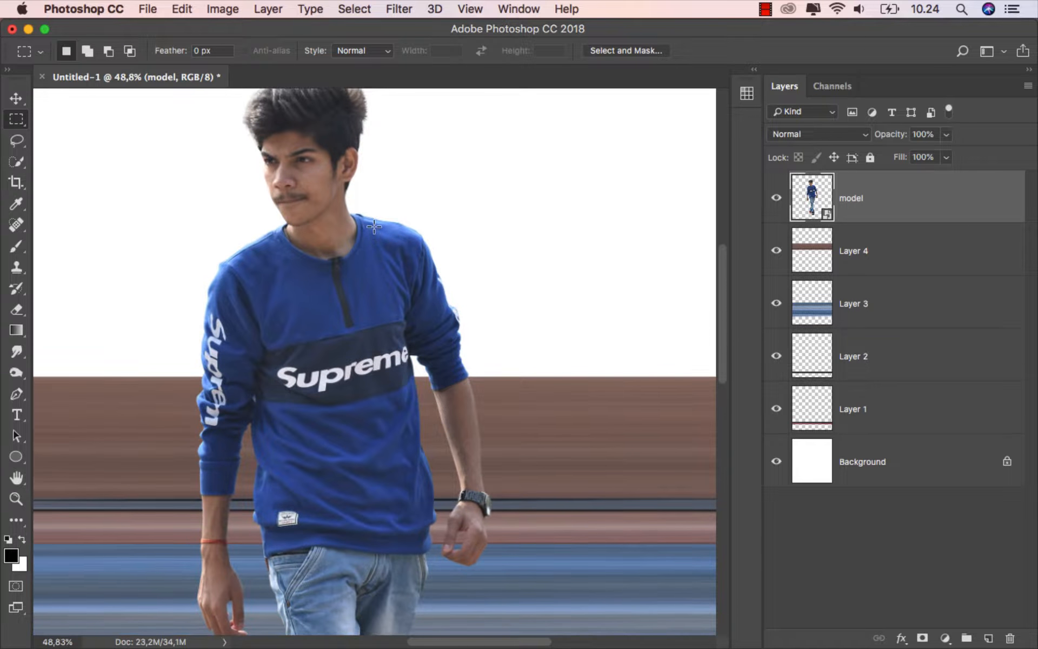
left_click_drag(374, 225, 374, 391)
left_click_drag(375, 392, 373, 388)
key("super+j")
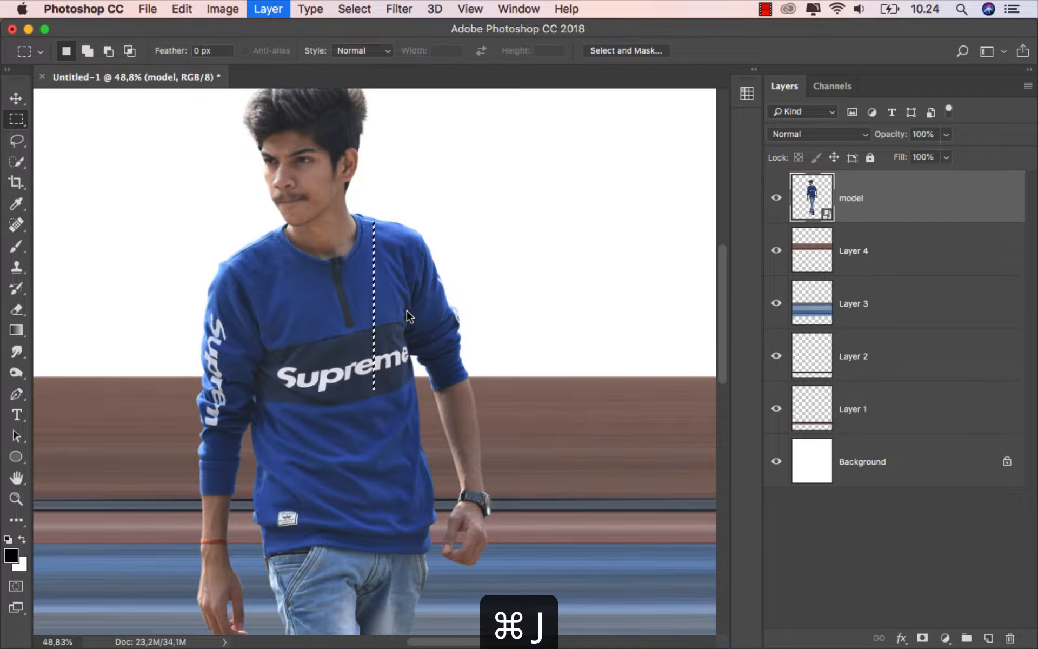
Stretch the sweater strip horizontally to both canvas edges and move its layer directly below the model layer
key("super+t")
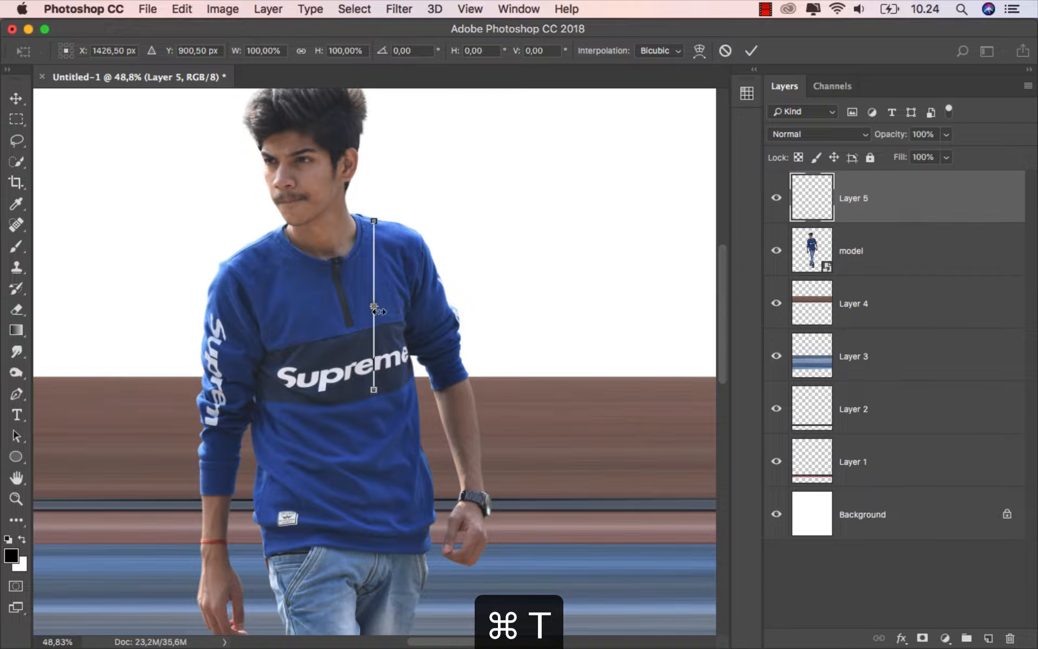
left_click_drag(379, 311, 602, 311)
scroll(514, 390, "down", 6)
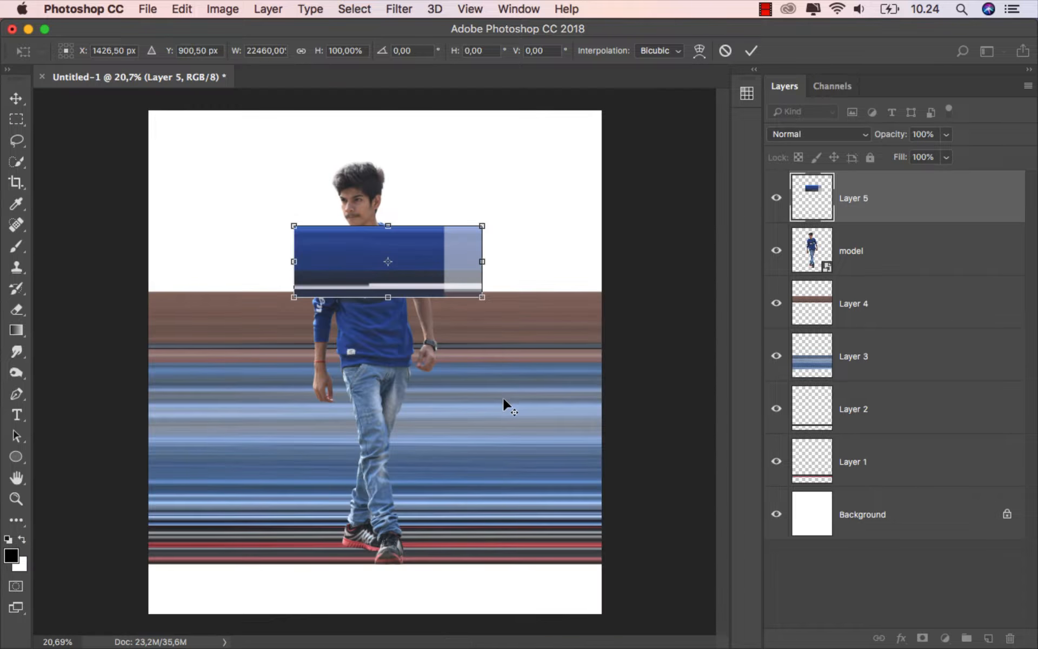
left_click_drag(482, 262, 600, 262)
left_click_drag(188, 261, 148, 262)
left_click(747, 52)
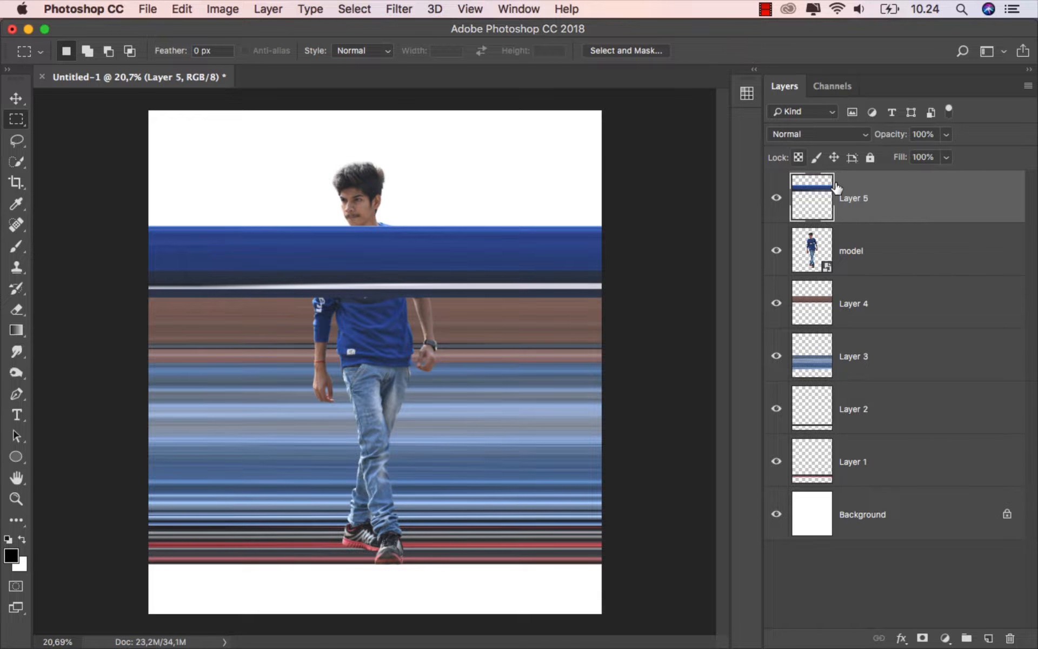
left_click_drag(837, 188, 840, 265)
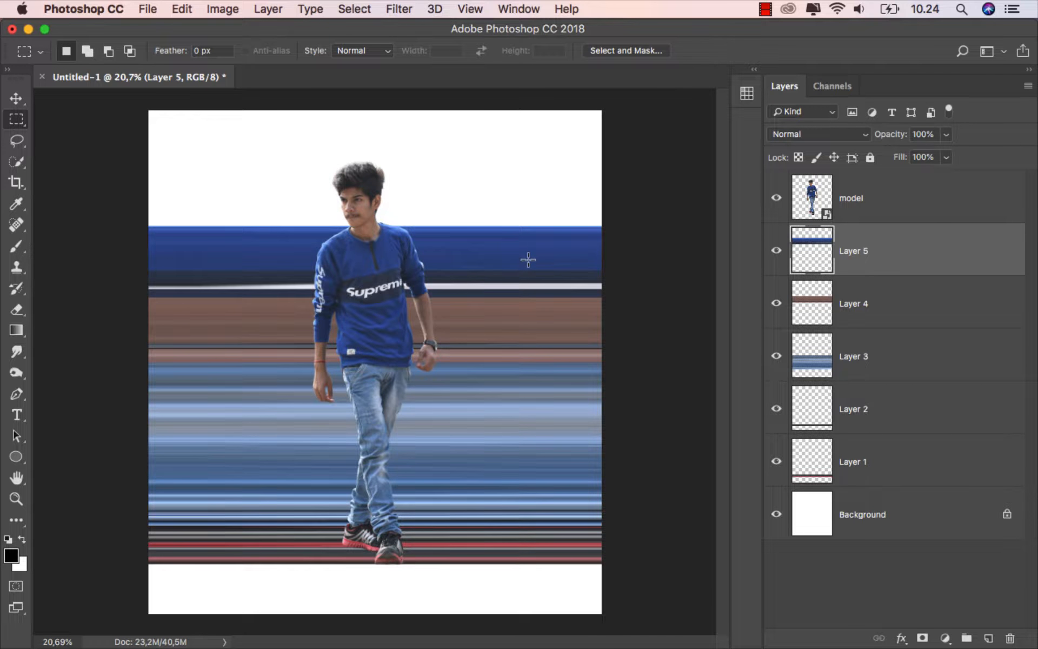
From the model layer, copy a very thin vertical strip of the face, from eye level down to the sweater band's upper edge, to a new layer
left_click(882, 206)
scroll(382, 182, "up", 10)
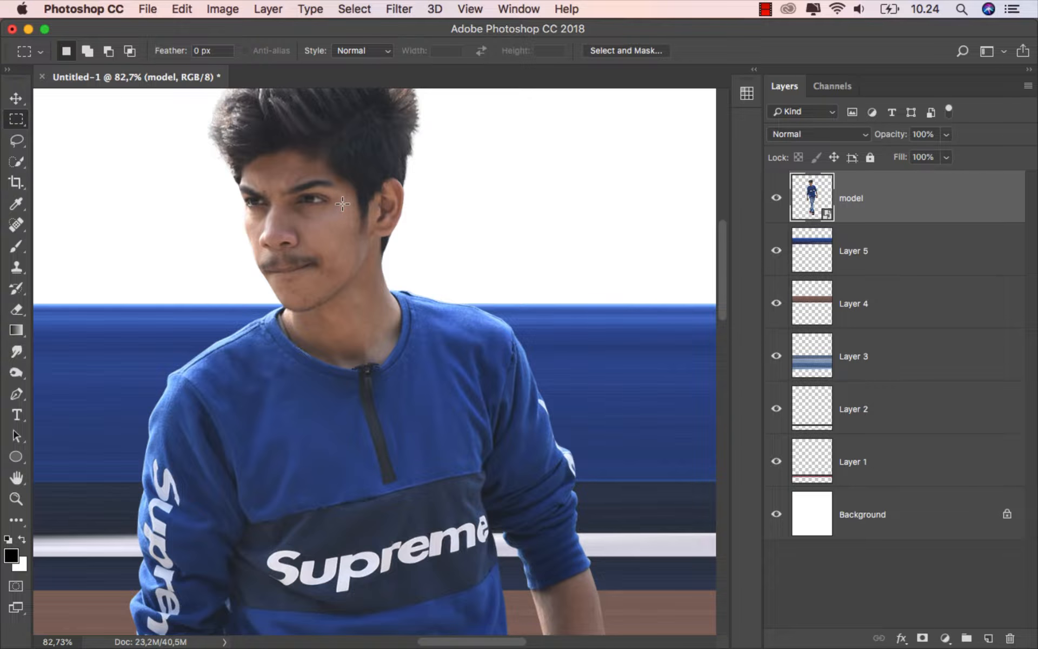
left_click_drag(347, 195, 347, 309)
key("super+j")
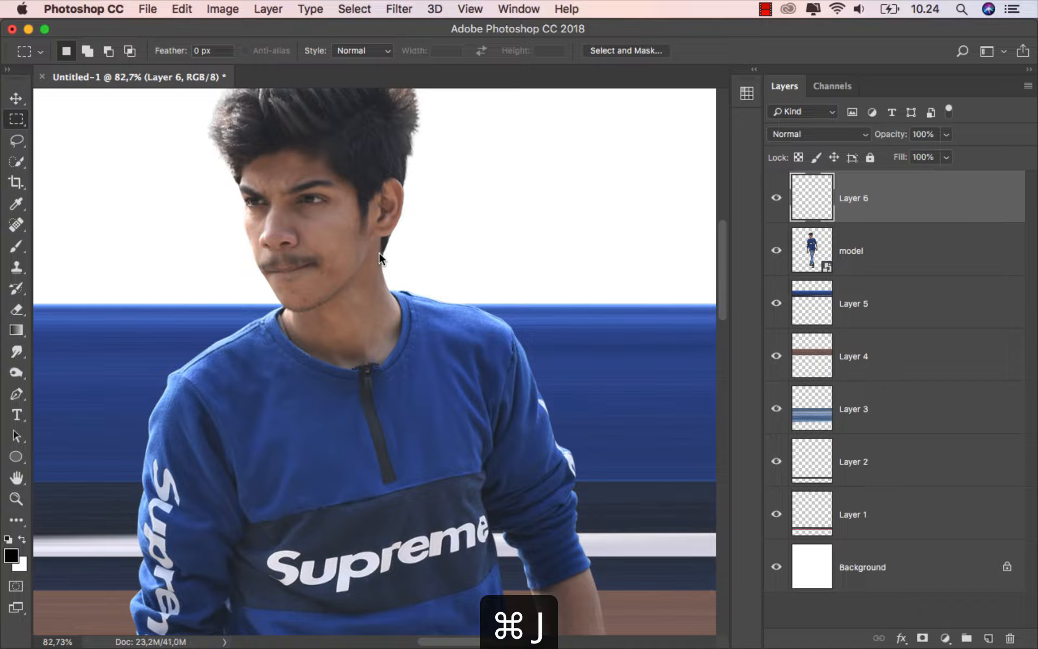
Stretch the face strip horizontally across the full canvas width and move its layer directly below the model layer
key("super+t")
left_click_drag(354, 255, 625, 257)
scroll(490, 294, "down", 4)
scroll(489, 295, "down", 3)
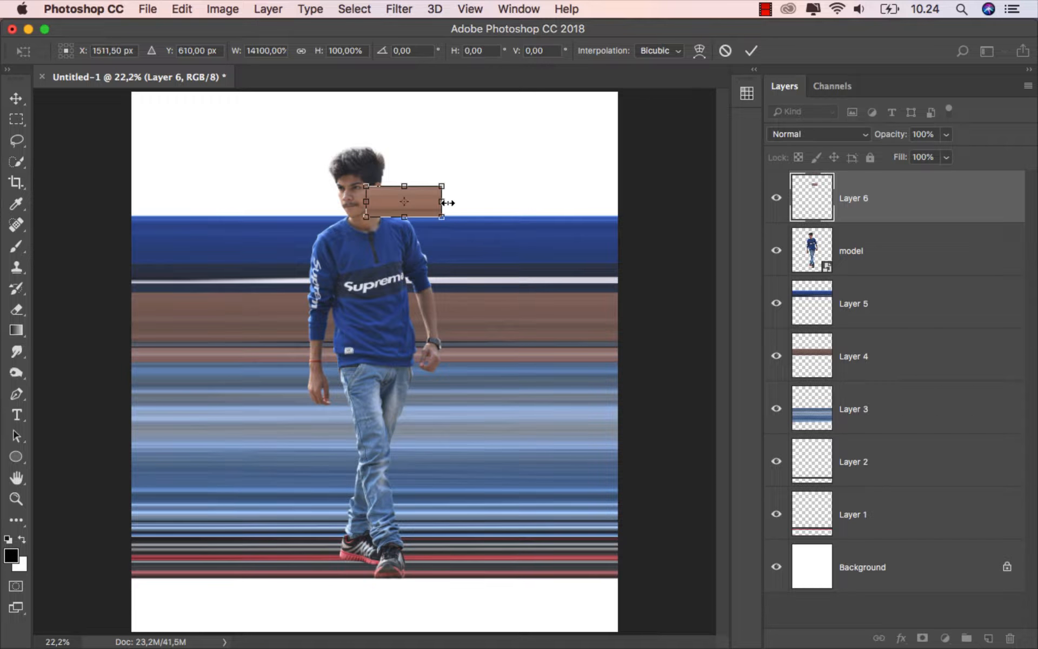
left_click_drag(448, 202, 618, 203)
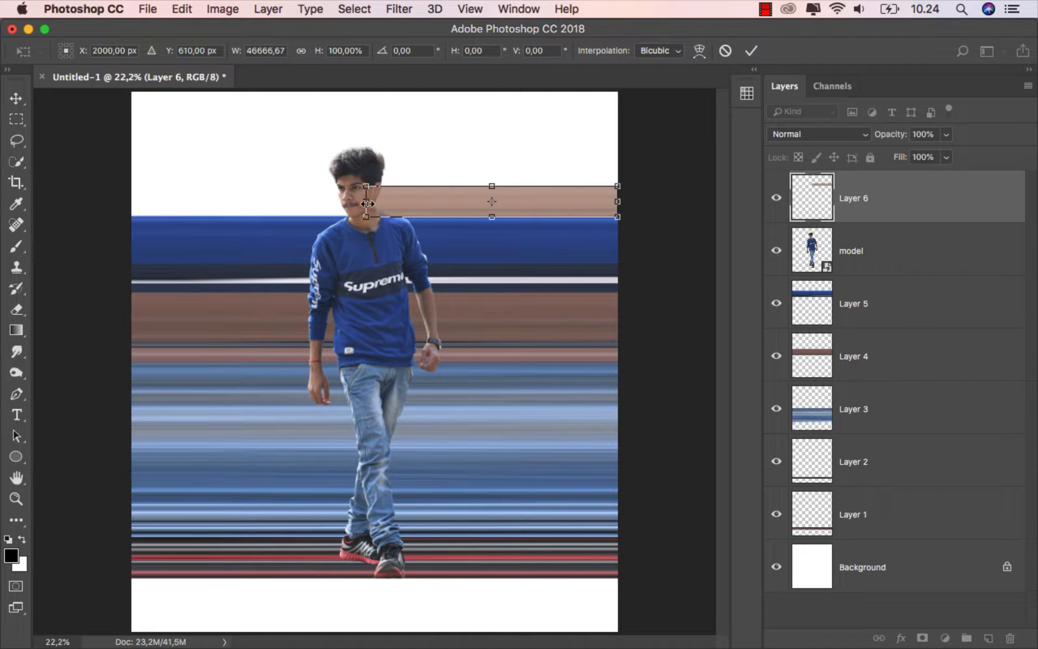
left_click_drag(367, 204, 132, 201)
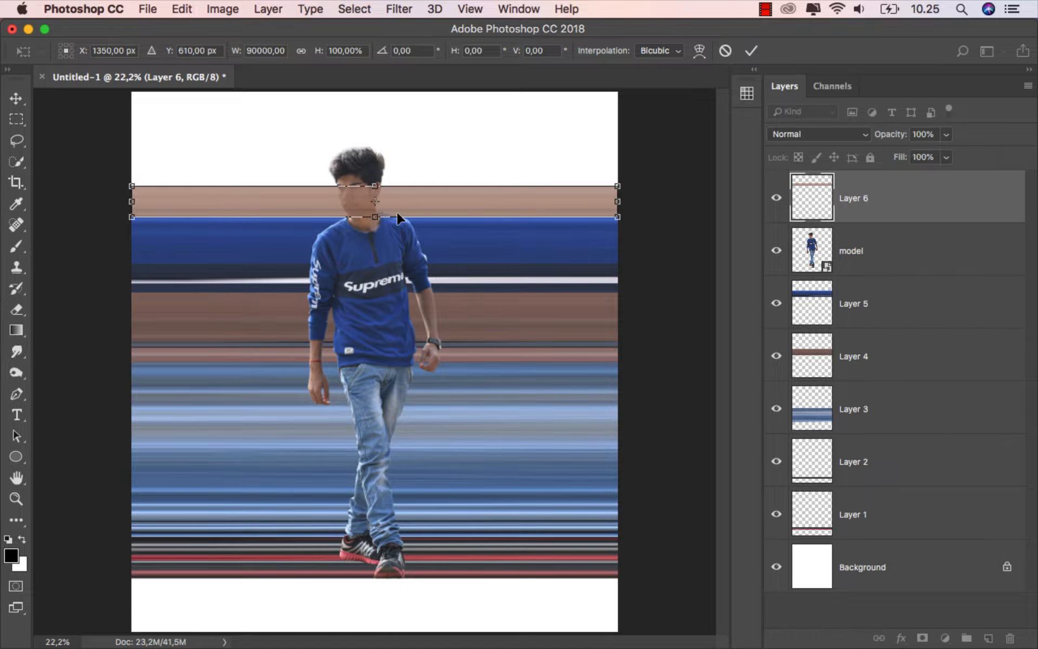
left_click(749, 53)
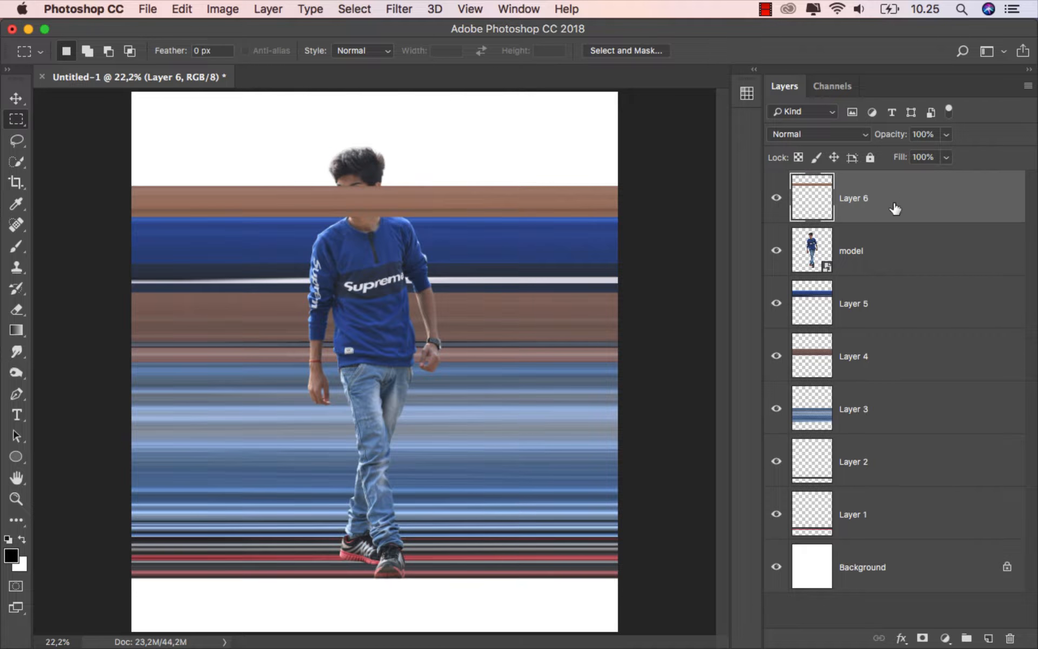
left_click_drag(895, 208, 883, 263)
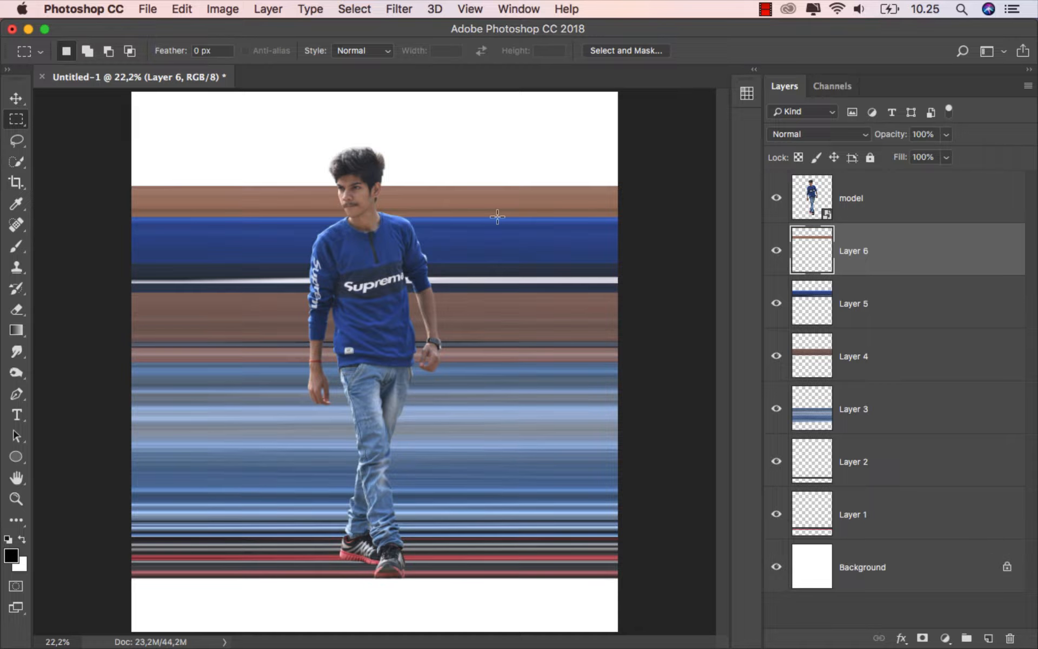
From the model layer, copy a very thin vertical strip of the hair, from the top of the head down to the skin-tone band, to a new layer
left_click(924, 201)
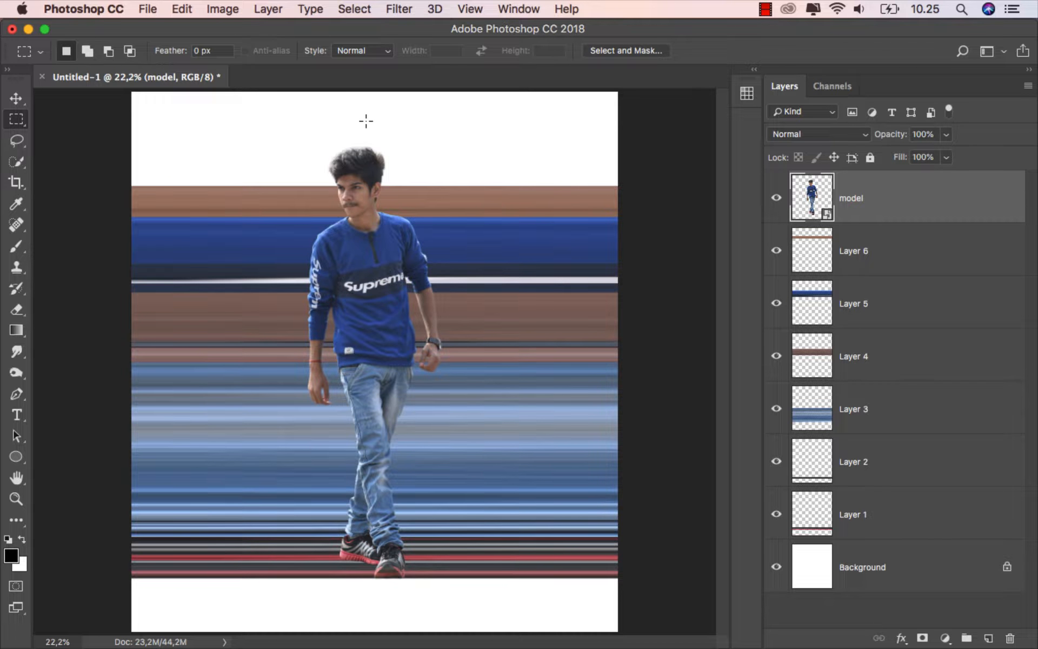
scroll(366, 122, "up", 5)
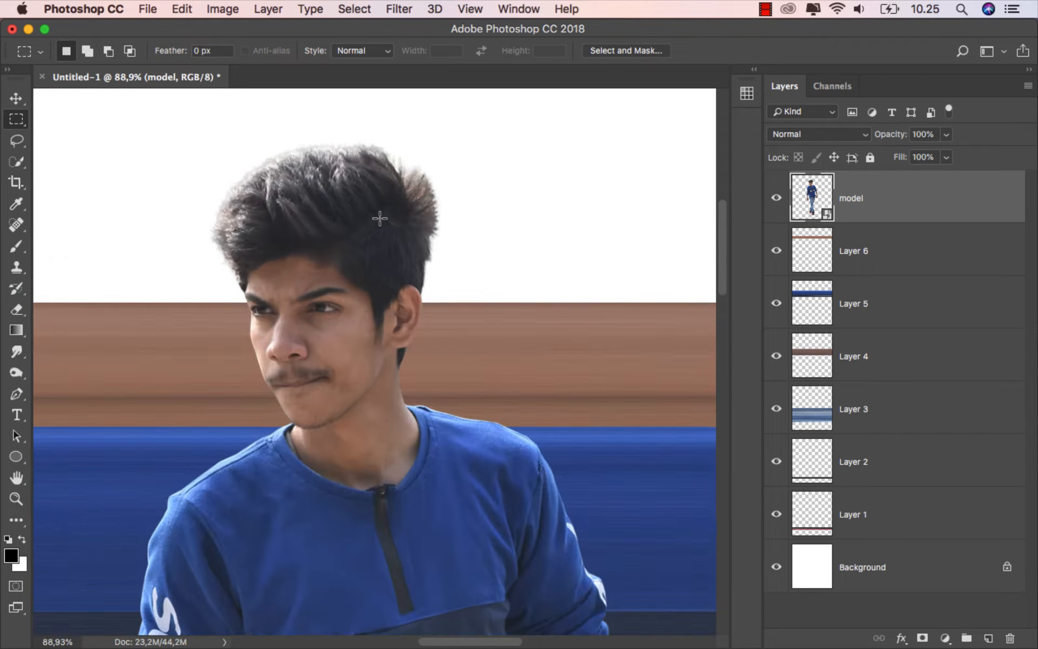
scroll(379, 218, "up", 2)
scroll(381, 218, "down", 1)
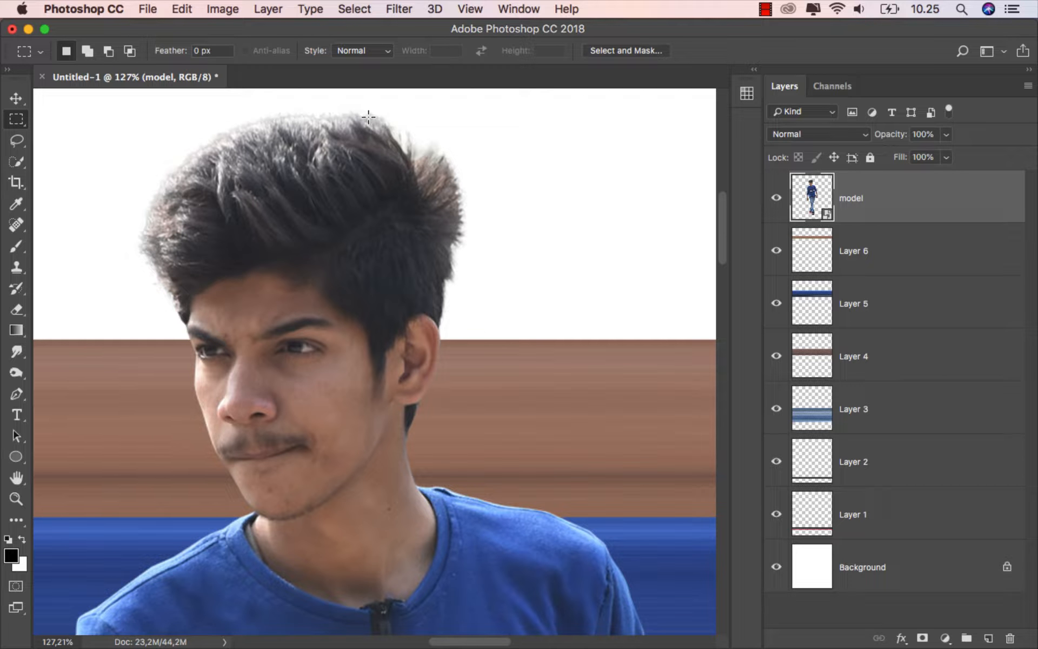
left_click_drag(368, 116, 370, 340)
key("super+j")
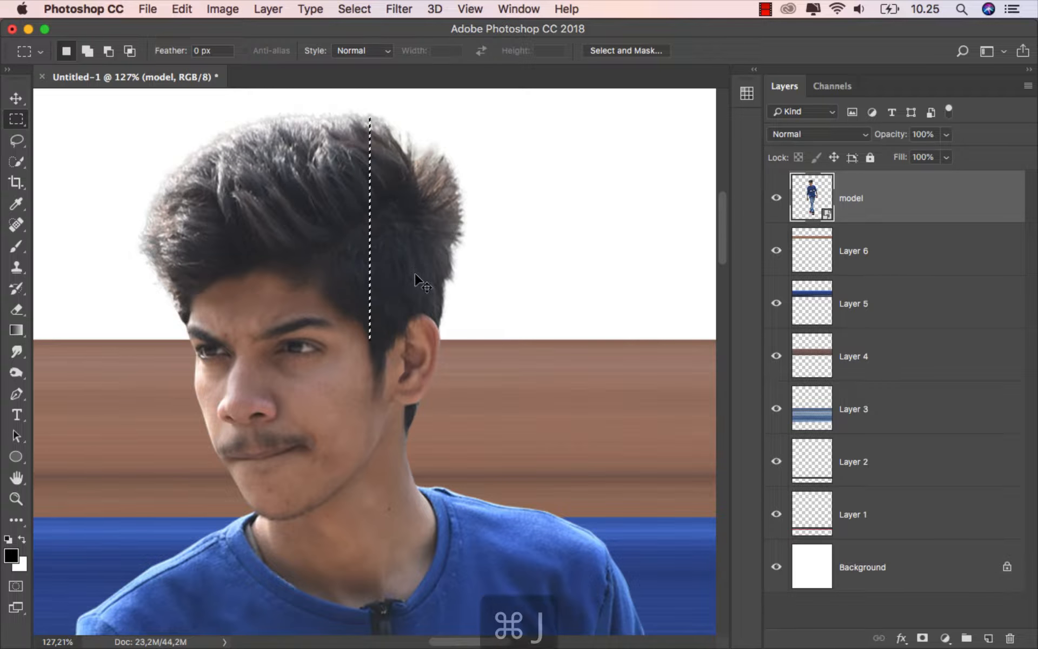
Stretch the hair strip horizontally to both canvas edges and move its layer directly below the model layer
key("super+t")
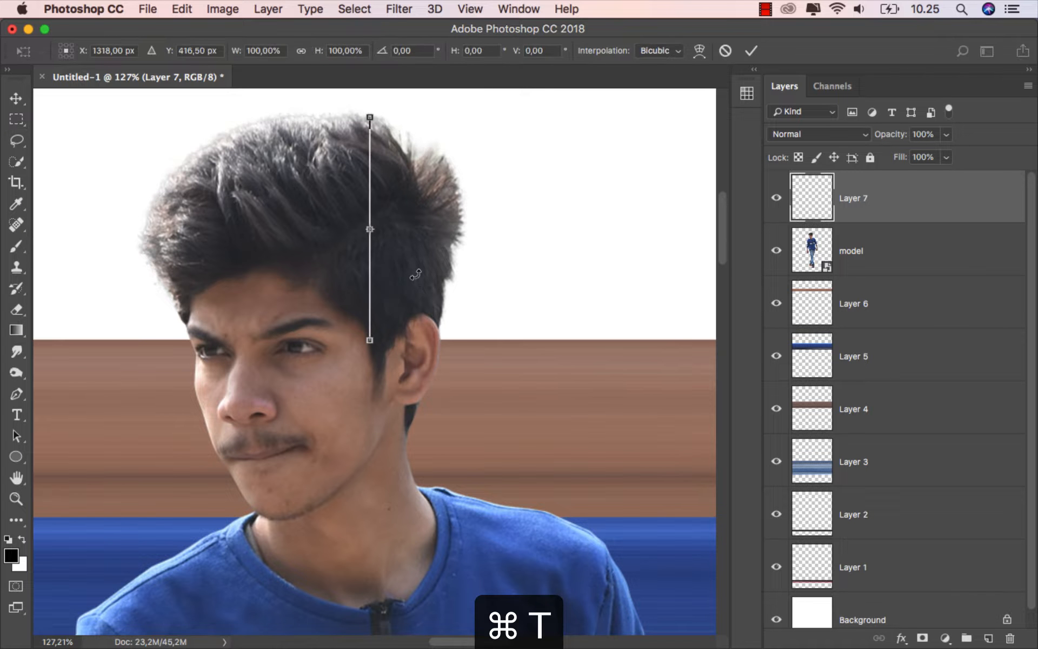
left_click_drag(373, 231, 621, 232)
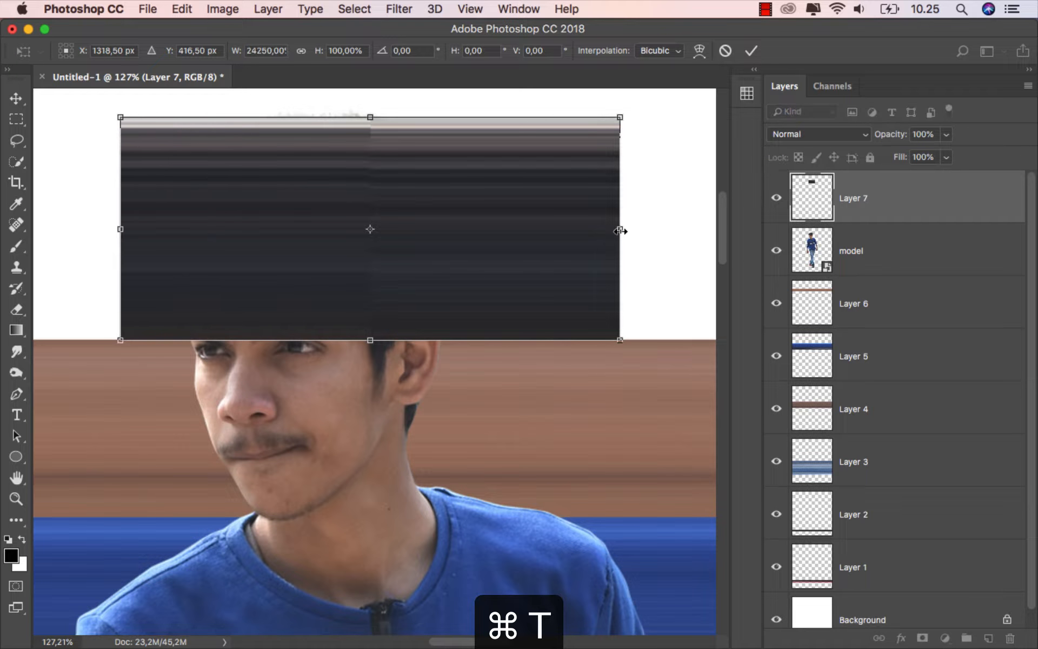
scroll(479, 342, "down", 5)
scroll(474, 353, "down", 3)
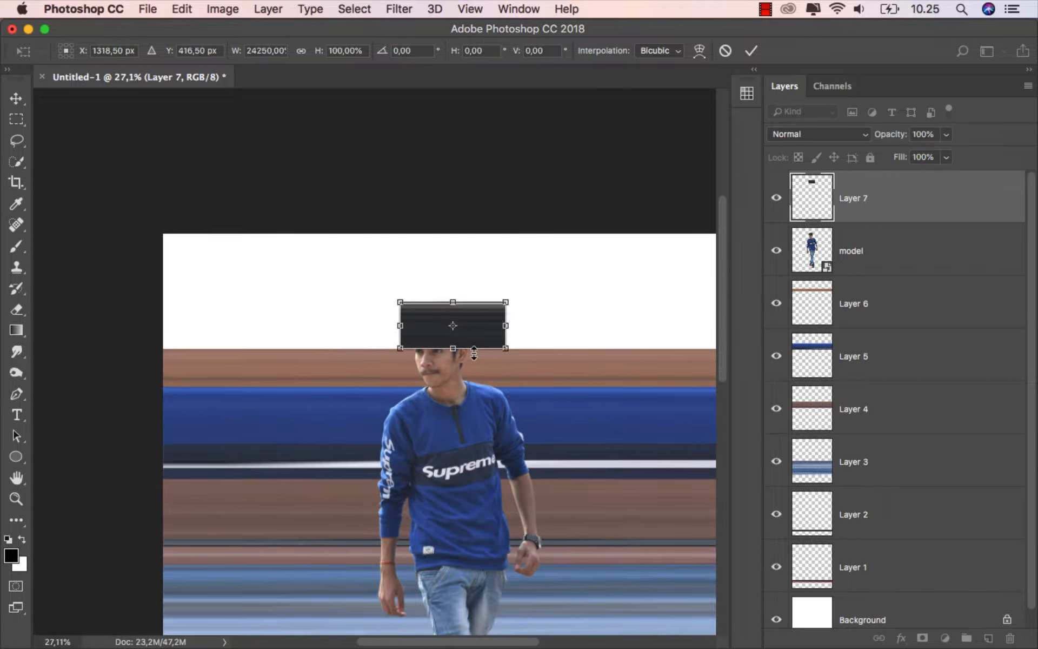
scroll(301, 356, "down", 3)
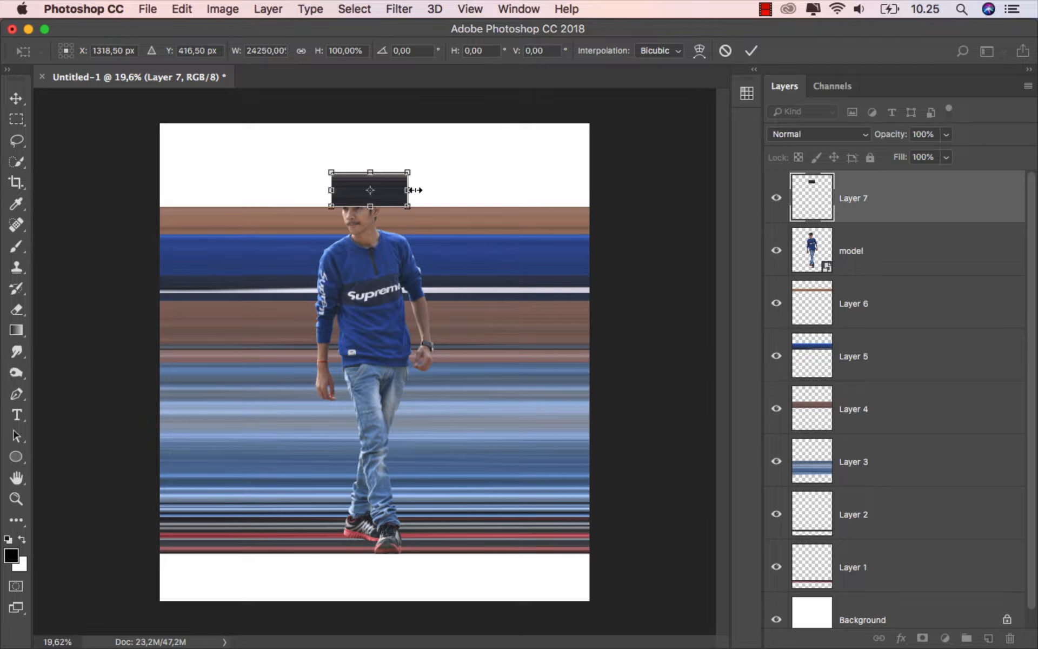
left_click_drag(416, 190, 595, 190)
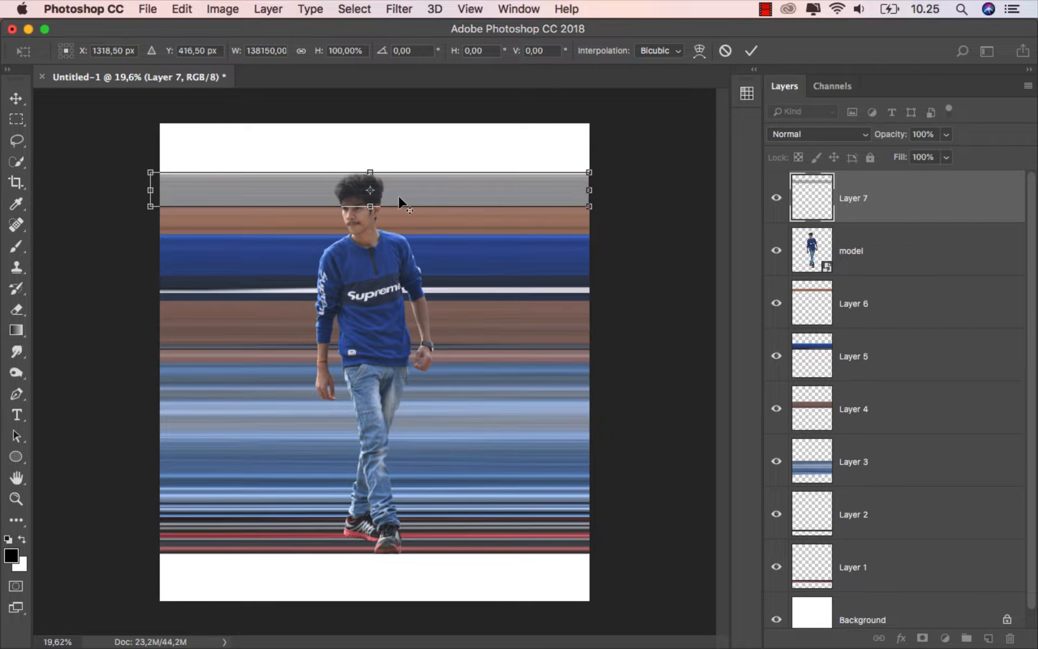
left_click_drag(153, 185, 146, 186)
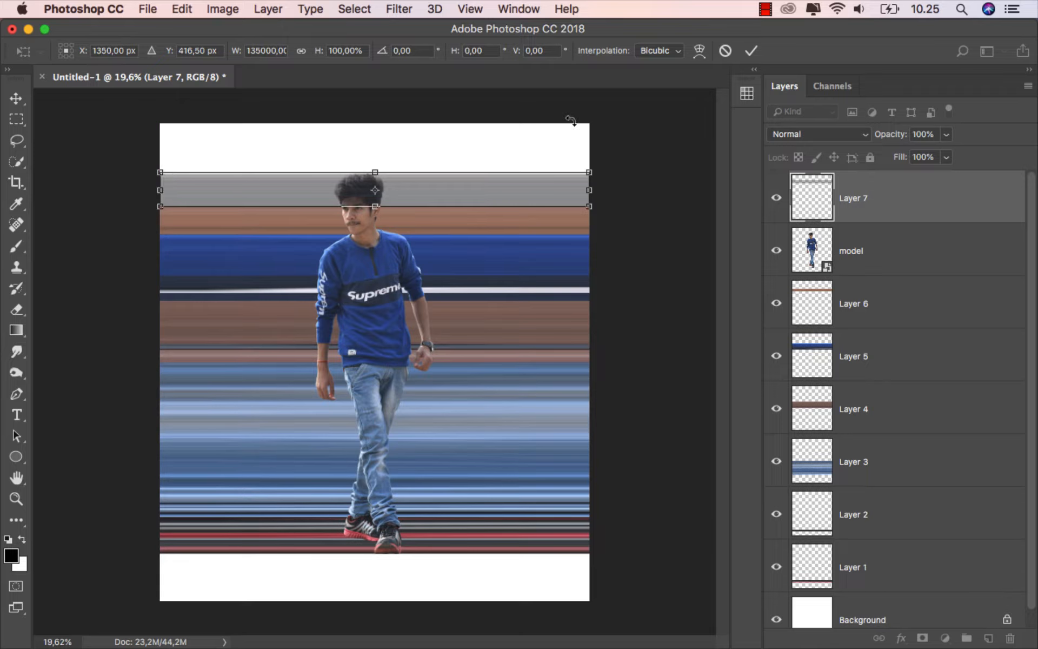
left_click(751, 51)
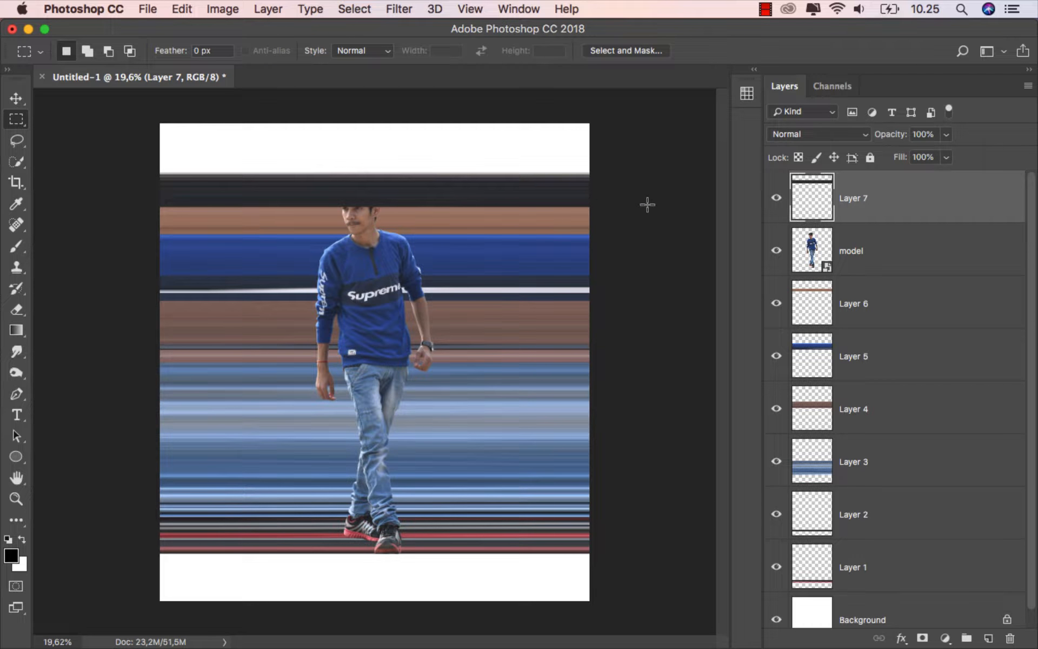
left_click_drag(872, 211, 825, 264)
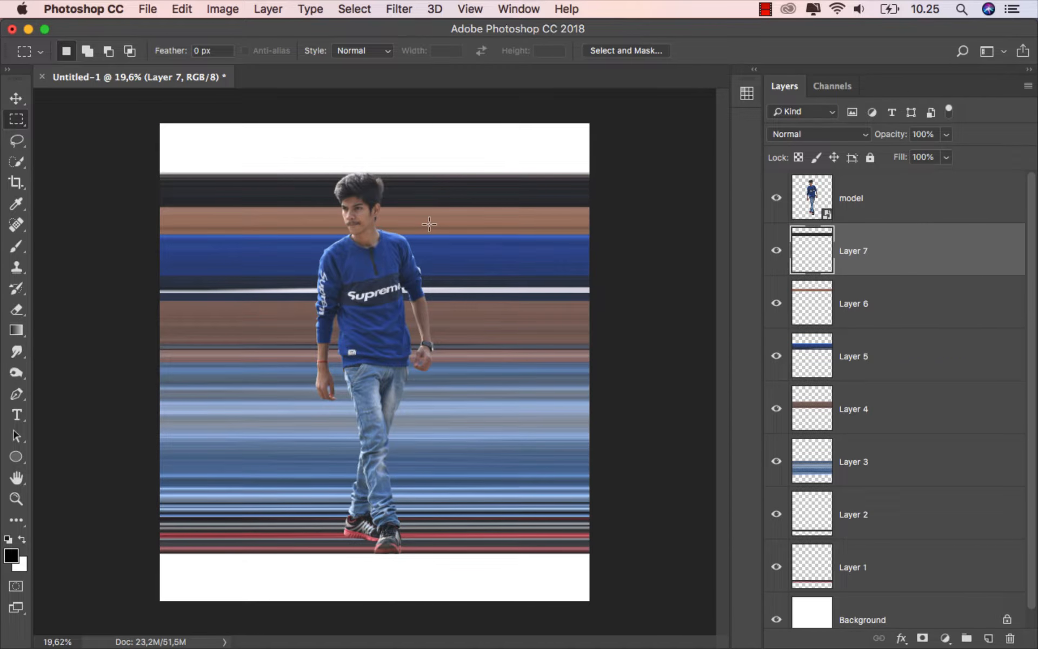
Group all the colour-band layers, Layer 1 through Layer 7, into one group beneath the model
scroll(387, 189, "up", 3)
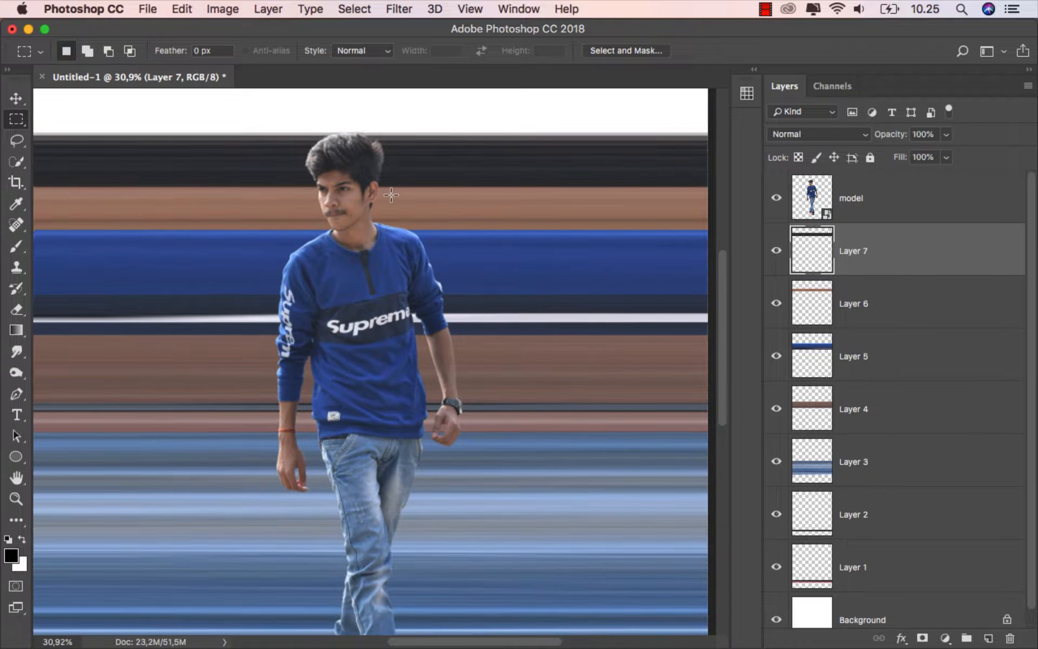
scroll(389, 198, "down", 2)
scroll(387, 227, "up", 1)
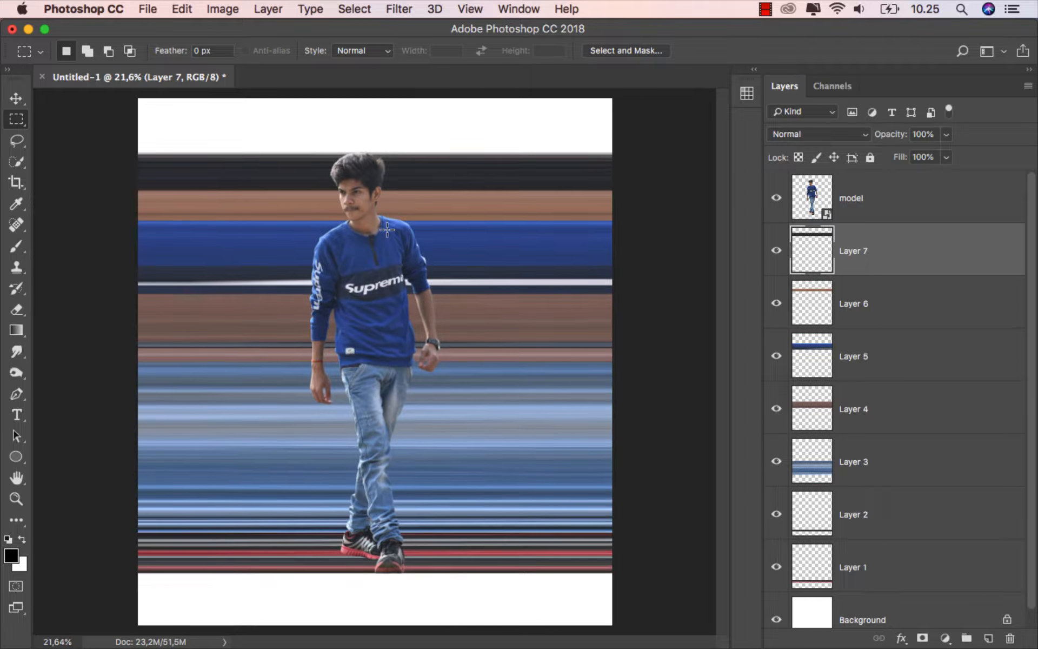
left_click(15, 98)
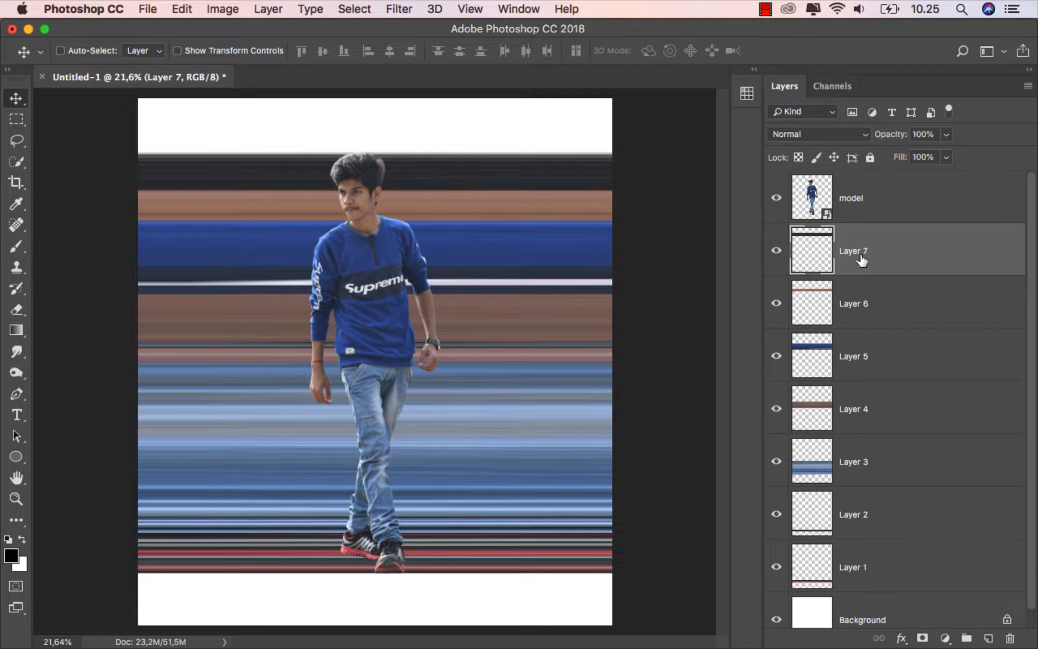
key("super")
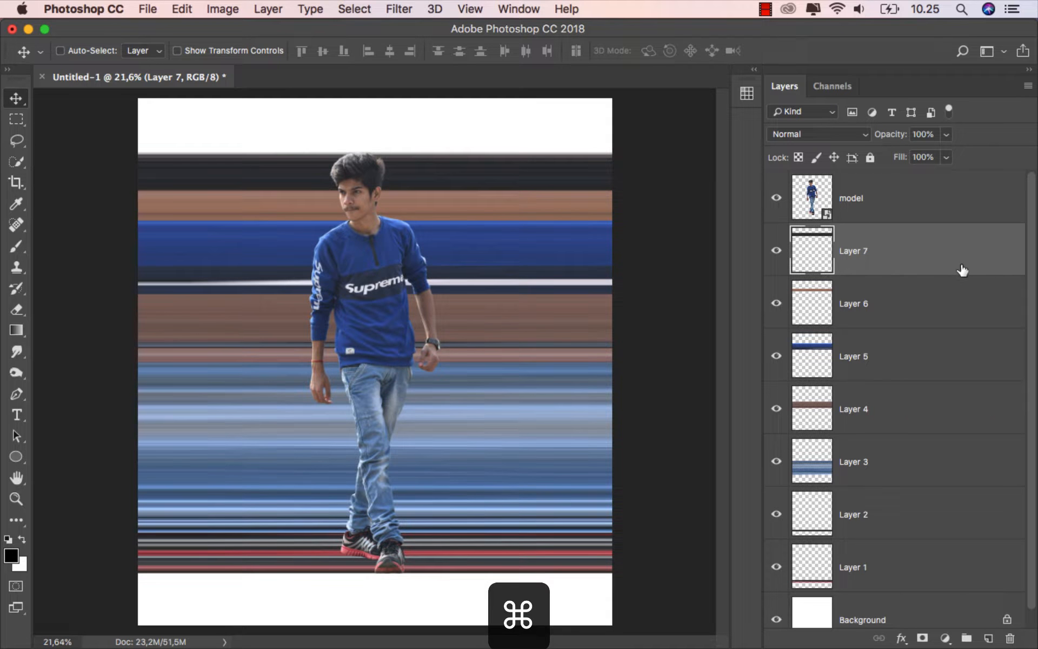
left_click(948, 301, "super")
left_click(939, 355, "super")
left_click(924, 410, "super")
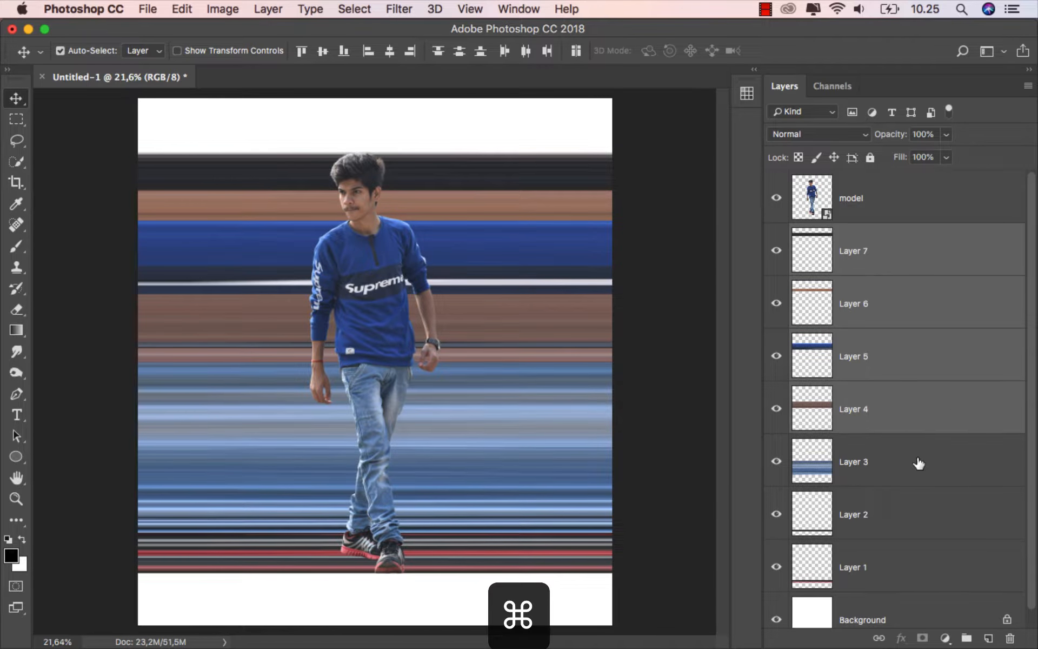
left_click(917, 463, "super")
left_click(914, 523, "super")
left_click(910, 549, "super")
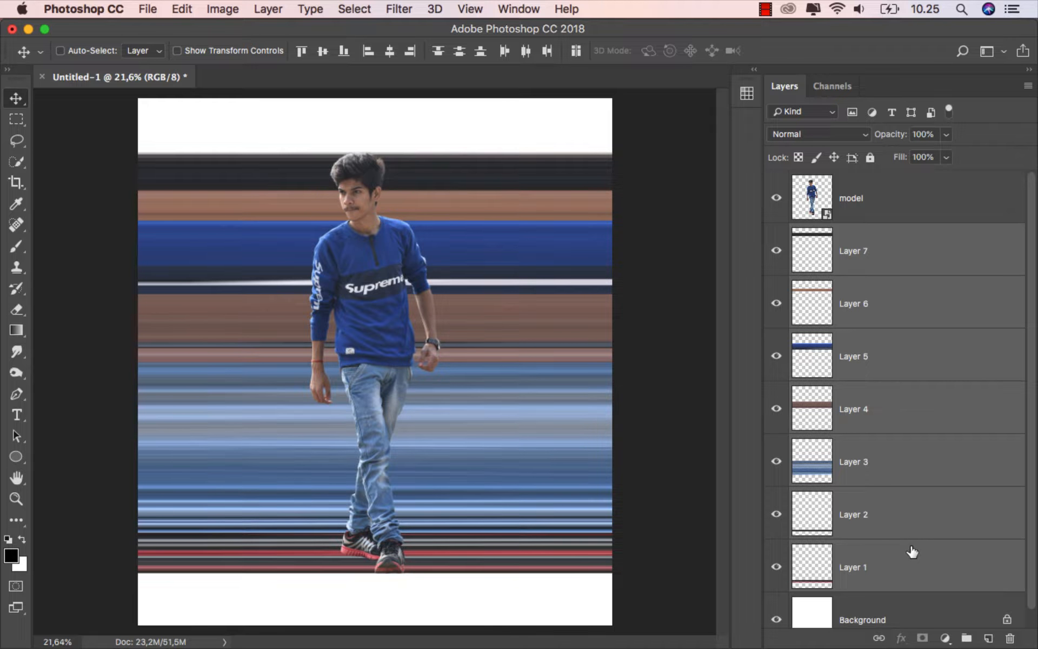
right_click(911, 549)
mouse_move(841, 635)
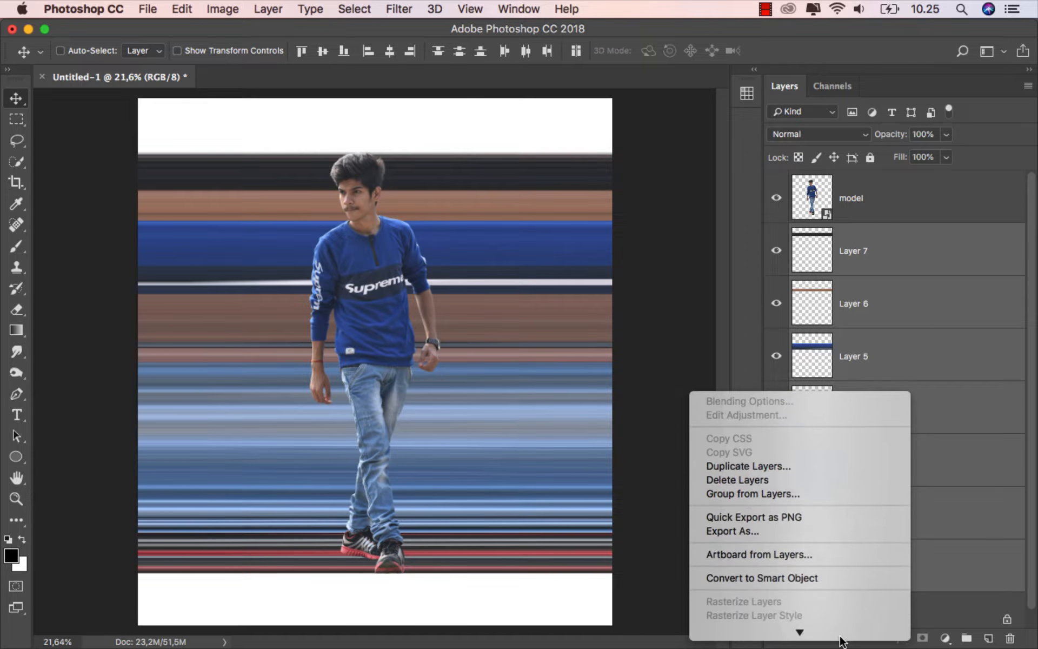
left_click(820, 452)
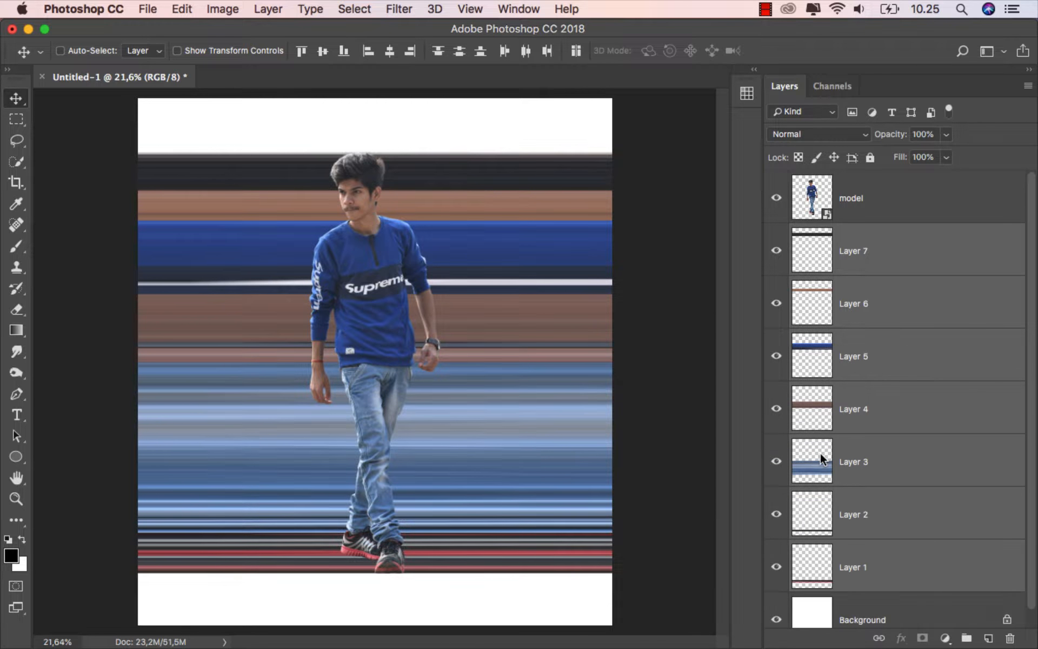
left_click(651, 293)
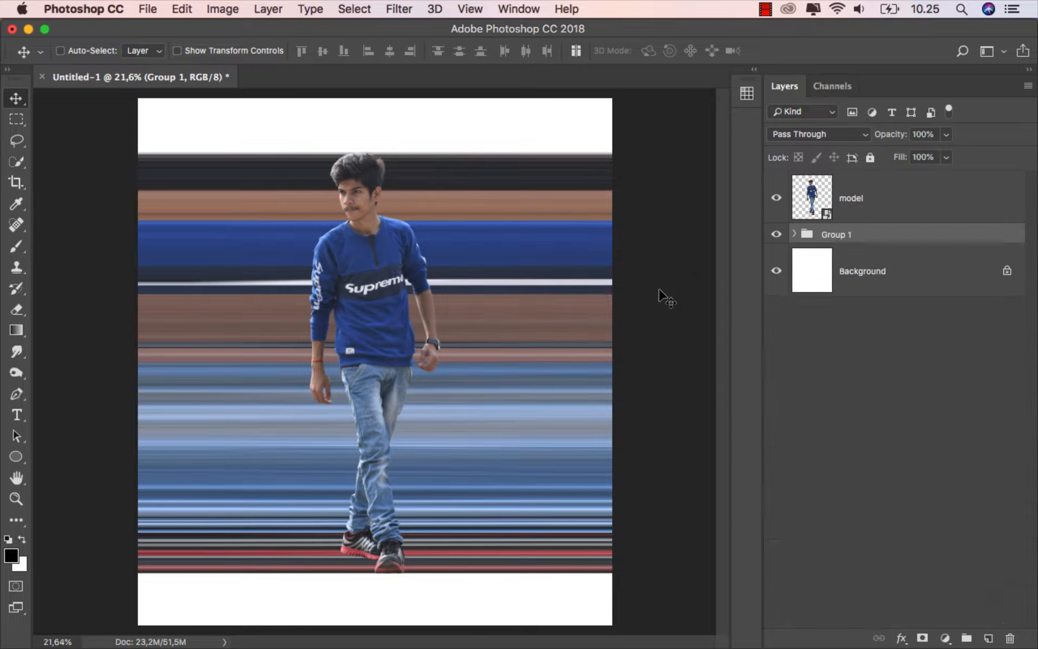
left_click(776, 235)
left_click(777, 235)
Distort the band group so all stripes slope upward to the right, with a vertical skew of about -13.8° and about 102% width
key("super+t")
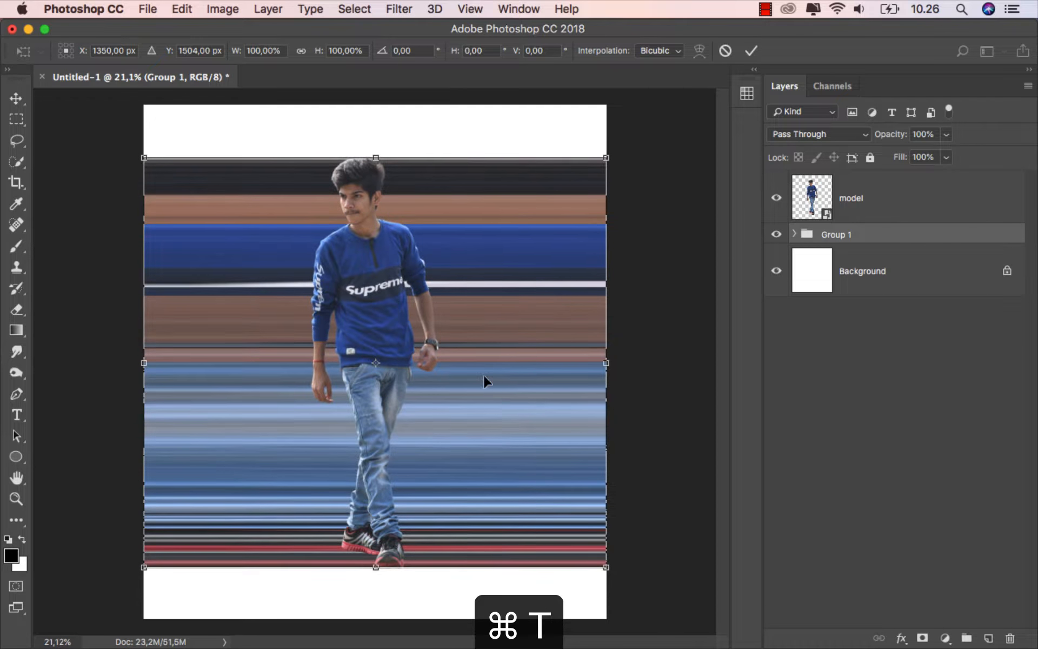
right_click(470, 341)
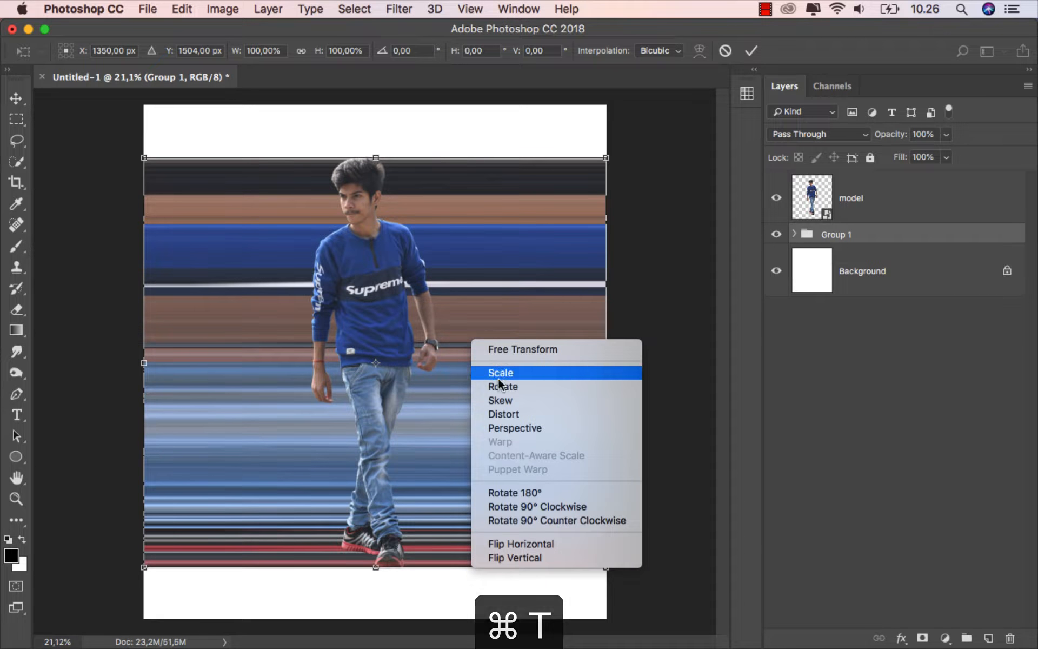
left_click(517, 413)
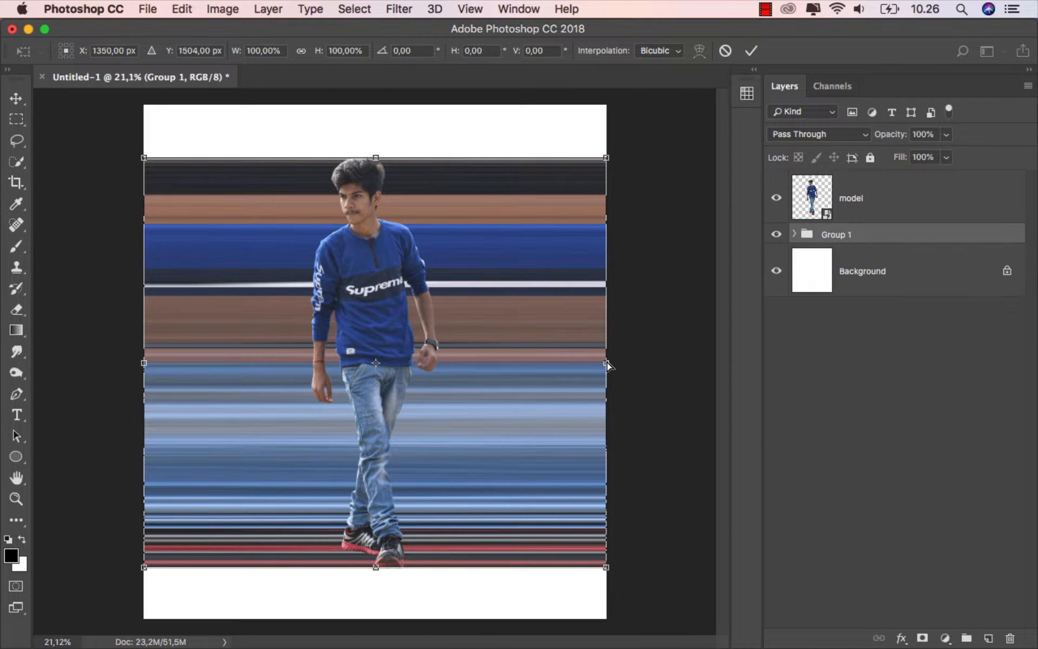
left_click_drag(606, 366, 615, 310)
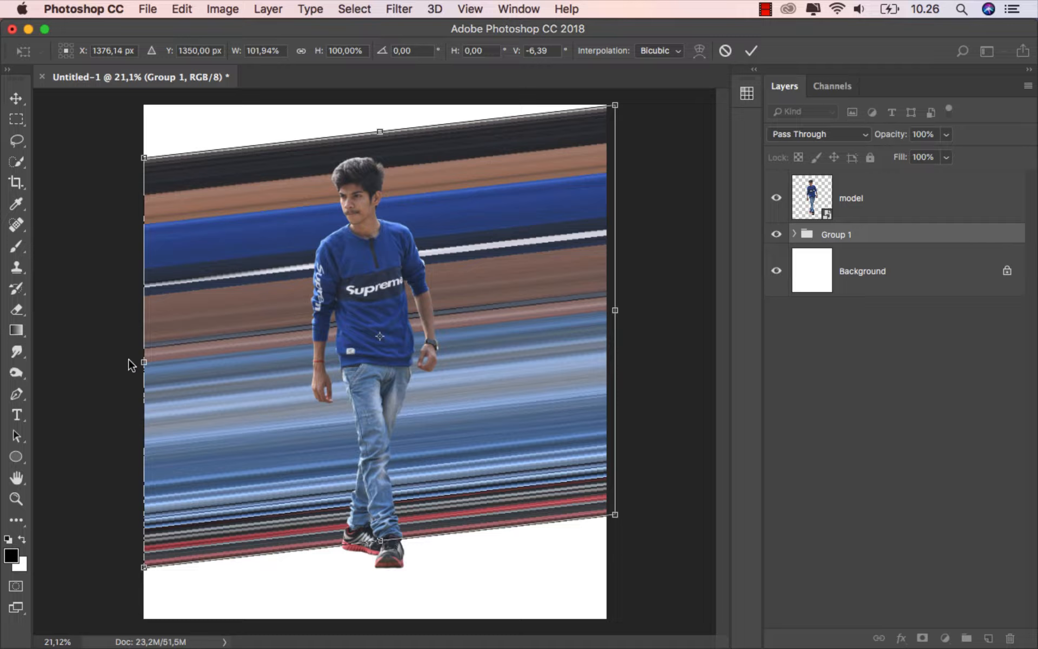
left_click_drag(144, 366, 138, 425)
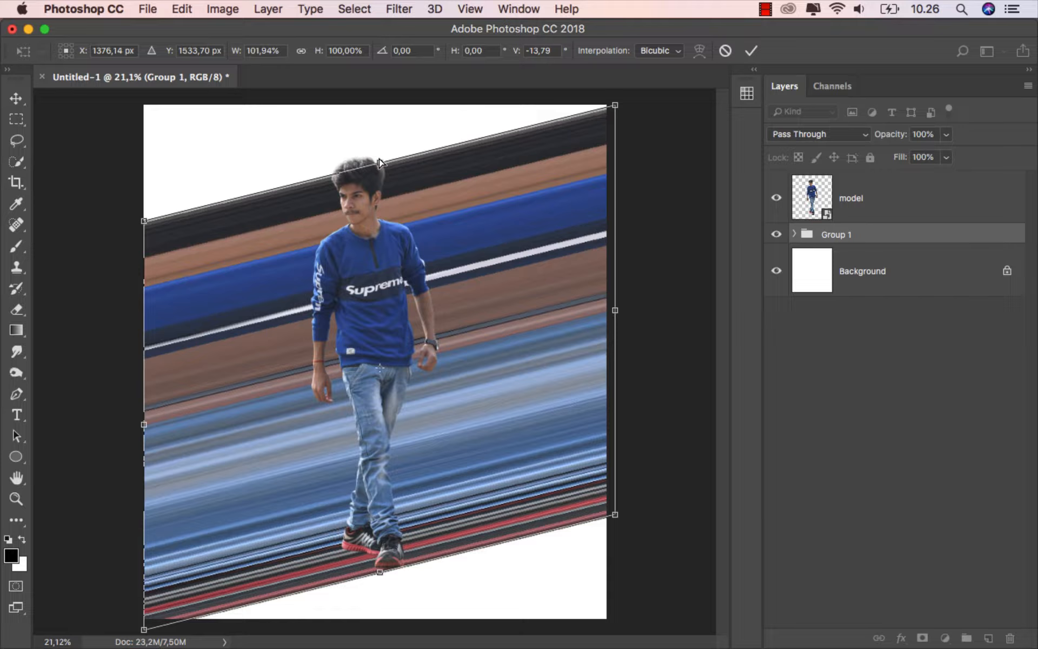
Adjust the slanted group's upper and lower edges to meet the hair top and front shoe sole, about 102.8% height, and apply the transform
left_click_drag(380, 162, 380, 150)
scroll(388, 595, "up", 6)
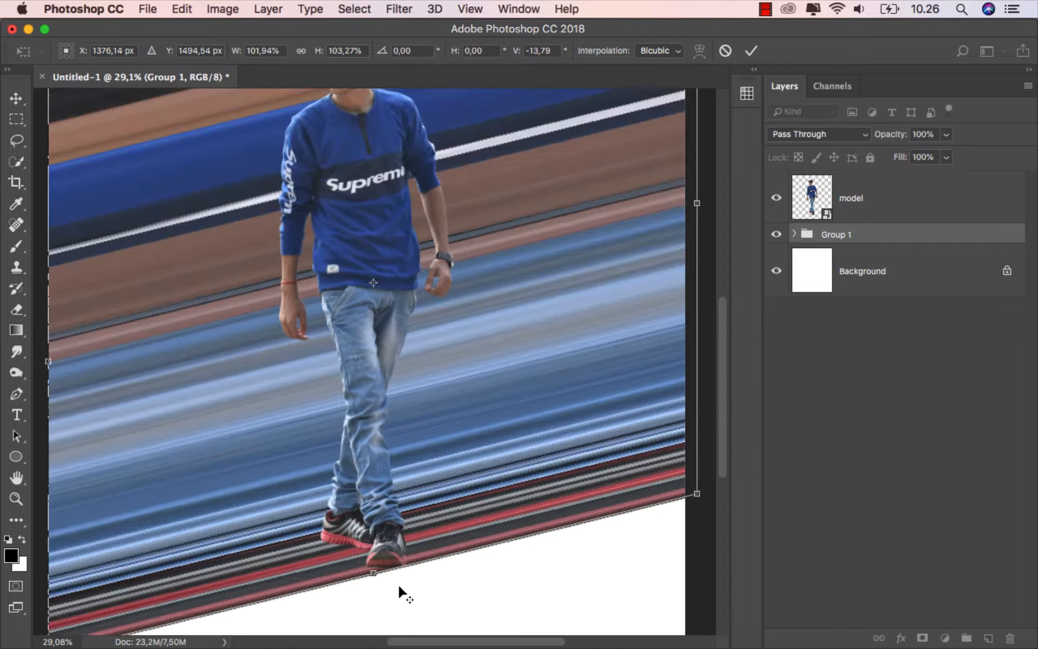
scroll(403, 571, "up", 4)
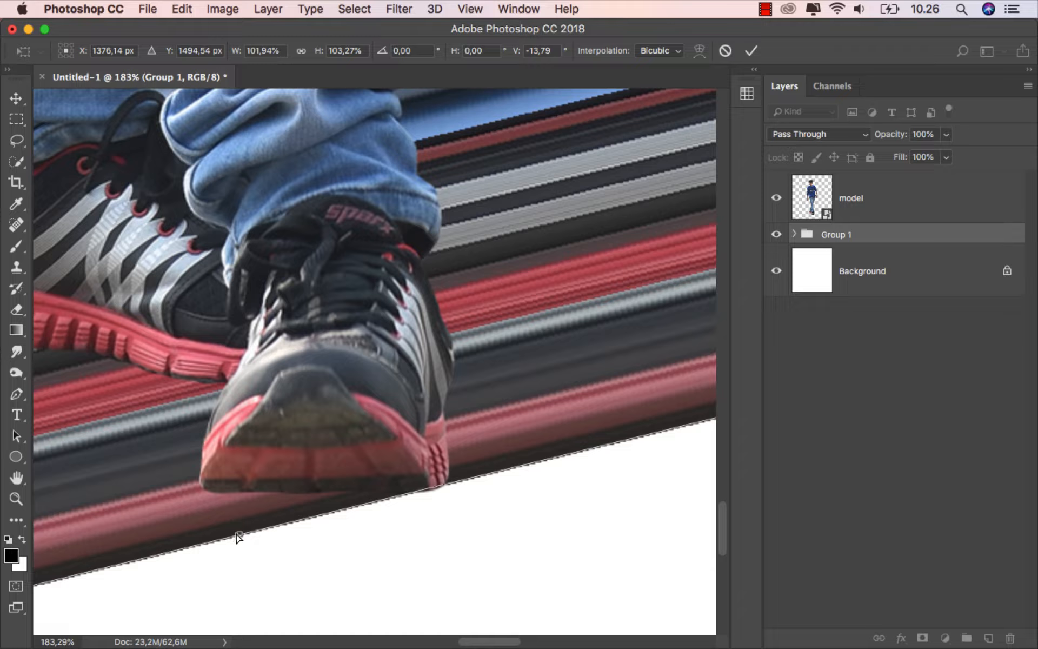
left_click_drag(240, 537, 239, 539)
scroll(410, 532, "down", 5)
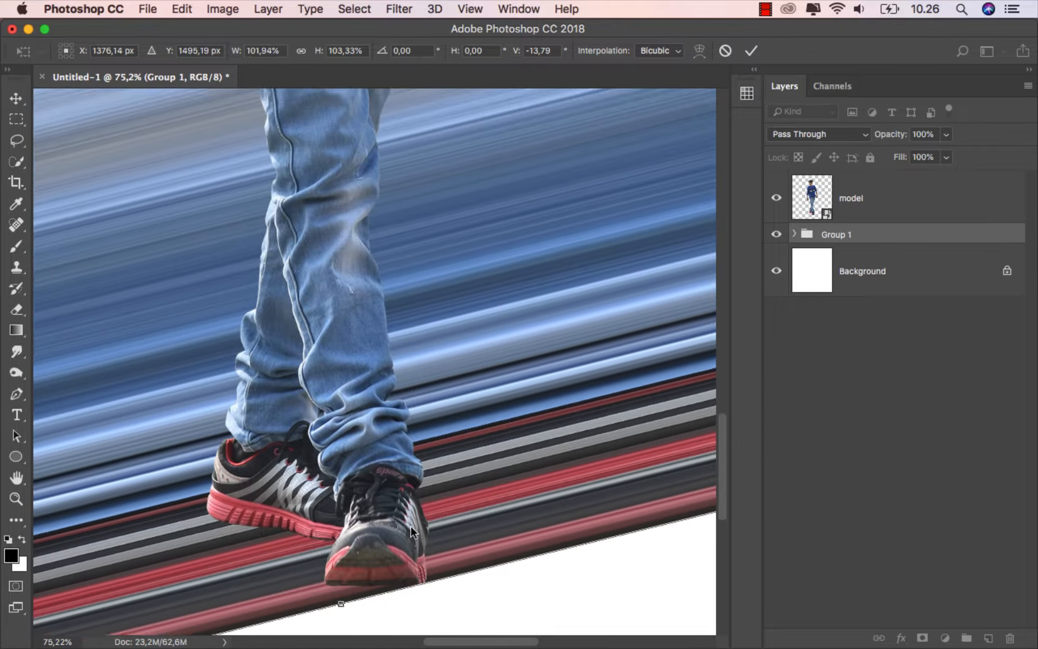
scroll(411, 526, "up", 12)
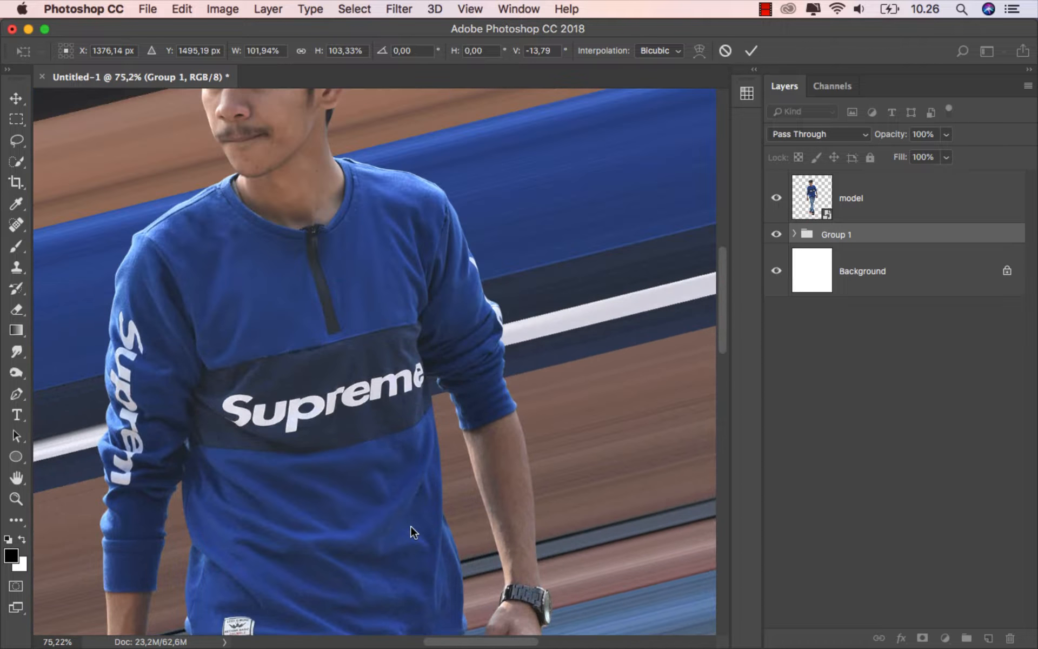
scroll(411, 530, "up", 2)
scroll(291, 193, "up", 4)
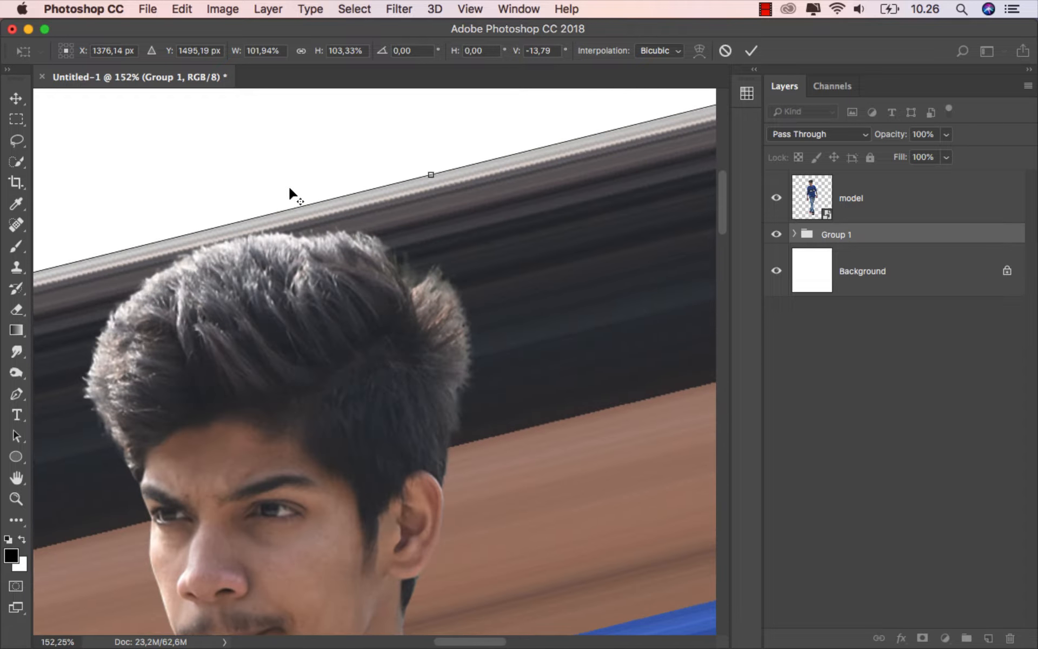
left_click_drag(432, 178, 431, 195)
scroll(423, 224, "down", 8)
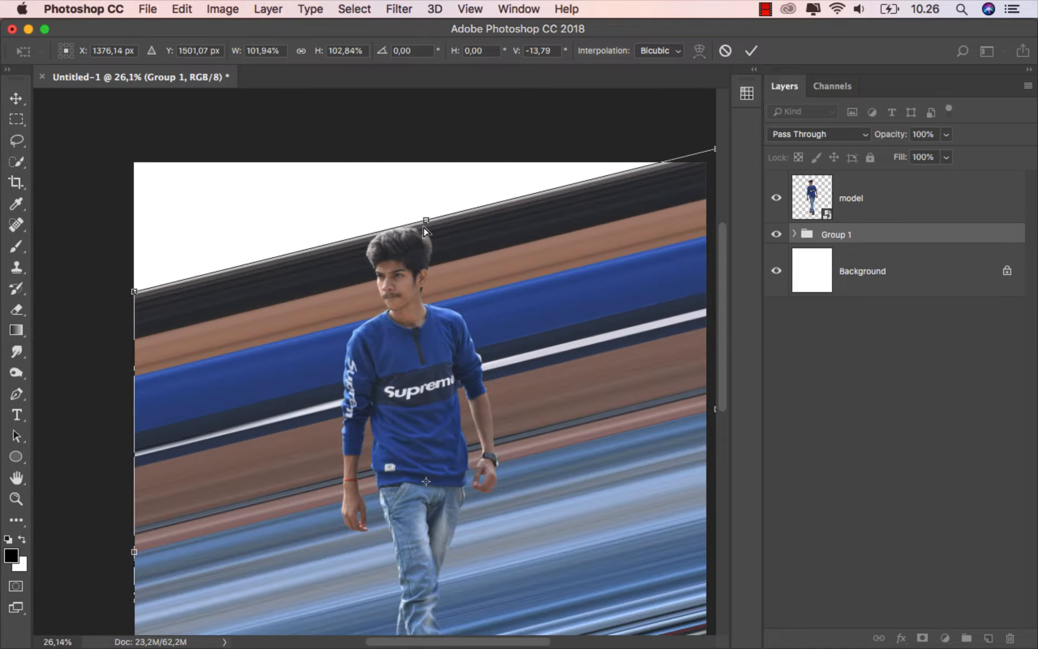
scroll(424, 227, "up", 1)
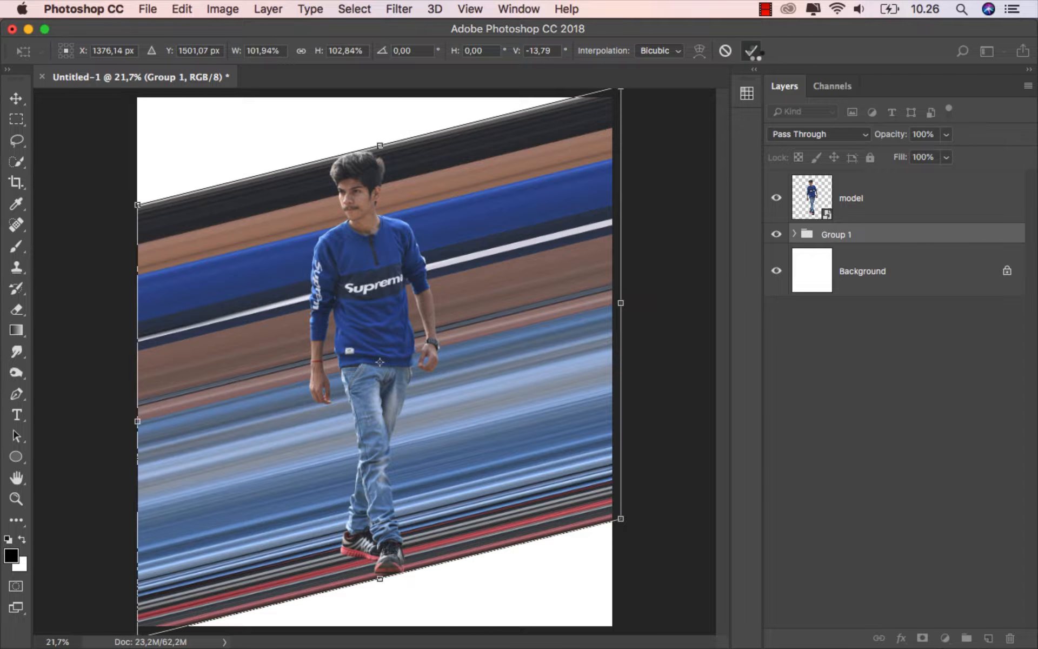
left_click(750, 50)
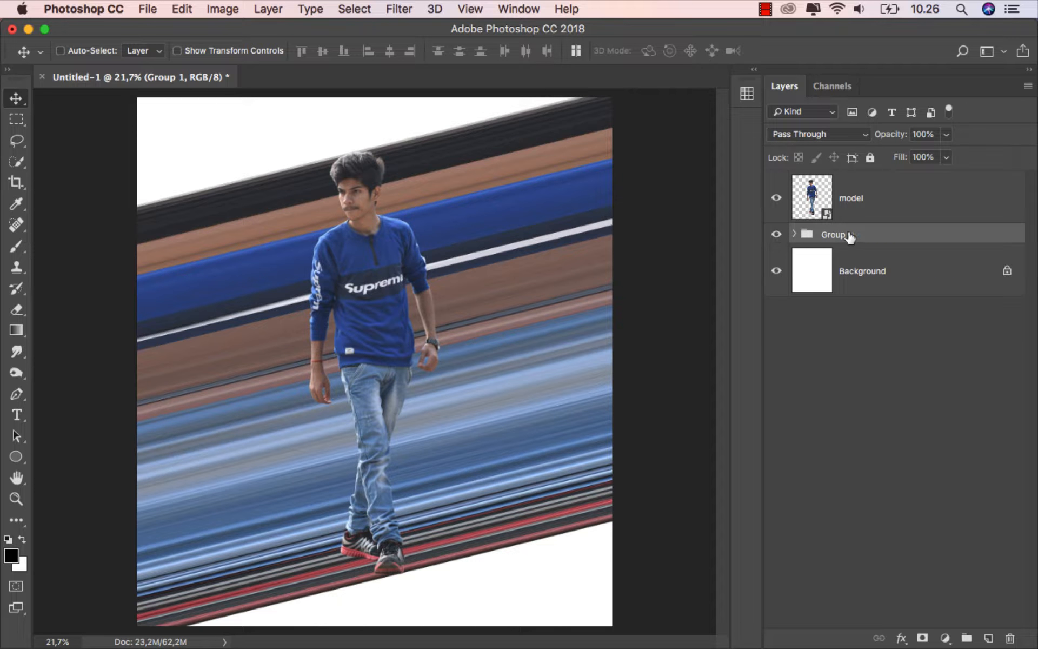
Add a layer mask to the band group and set up a hard round brush at 143 px, 100% opacity and 100% hardness
left_click(923, 637)
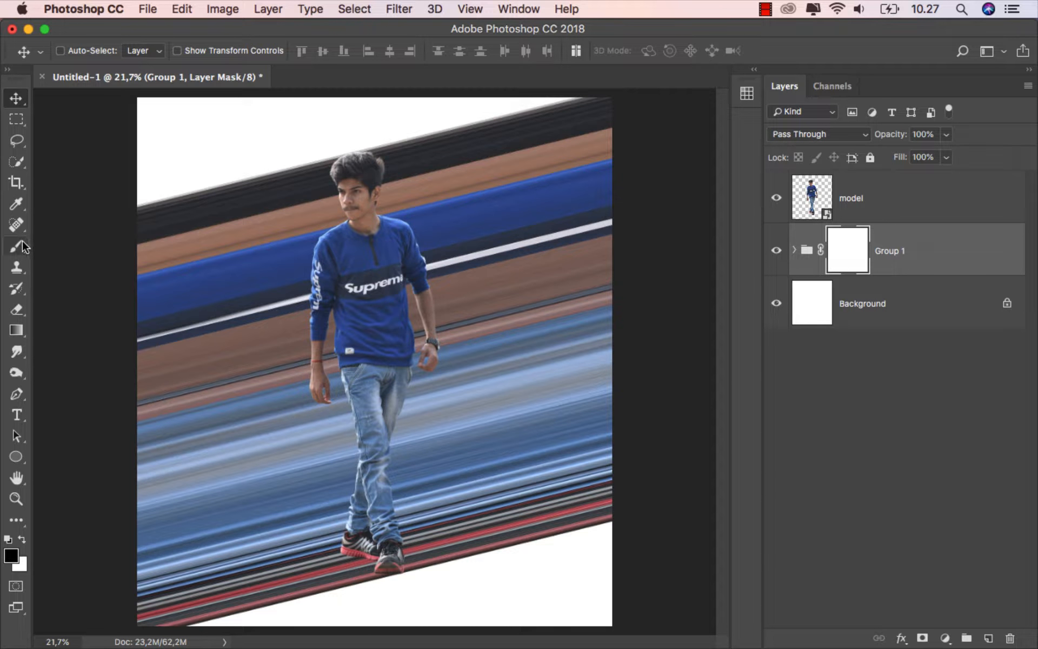
left_click_drag(22, 240, 51, 246)
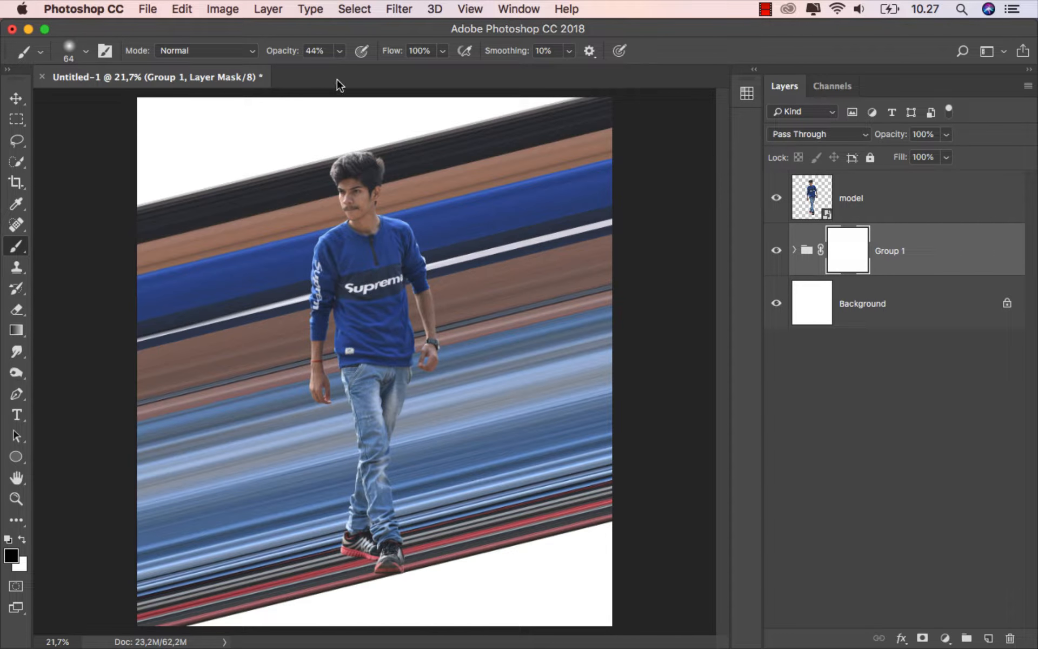
left_click(341, 52)
left_click_drag(339, 67, 399, 80)
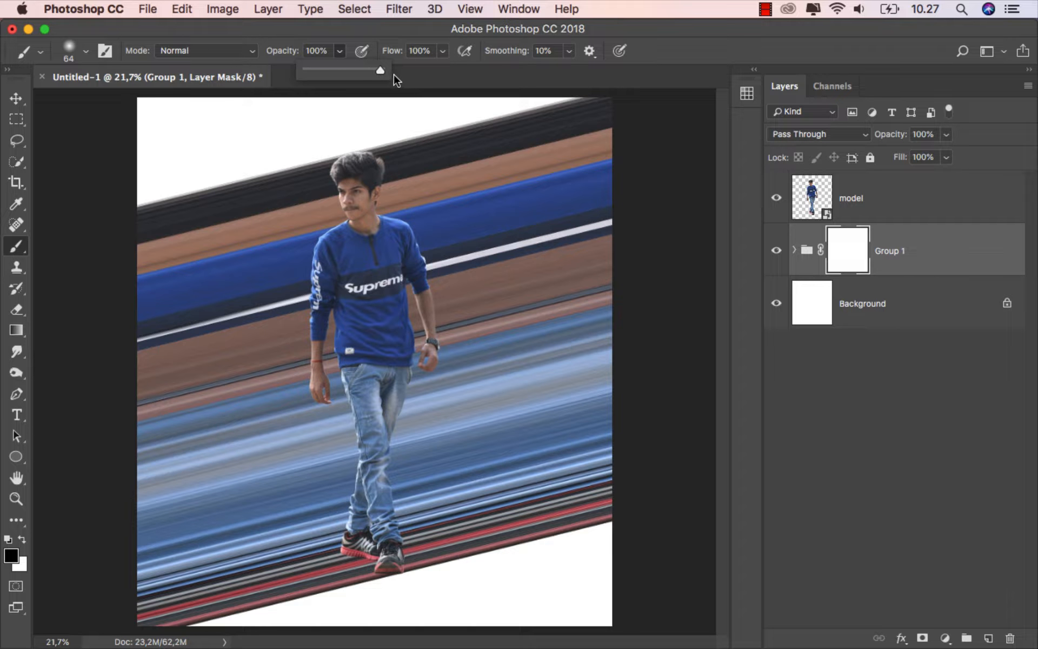
right_click(269, 270)
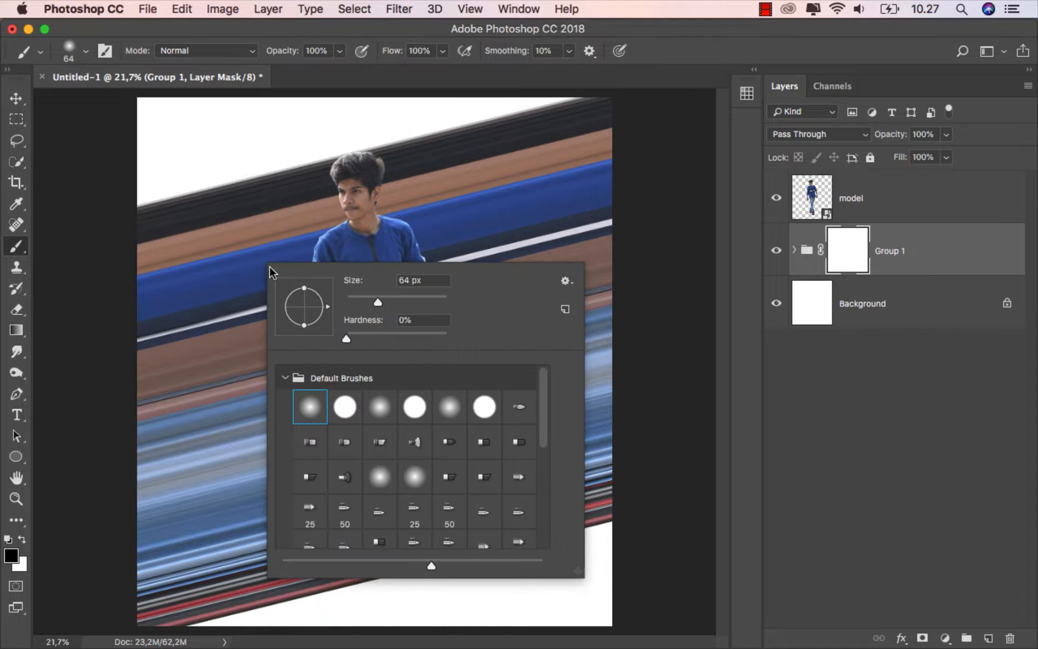
left_click(343, 405)
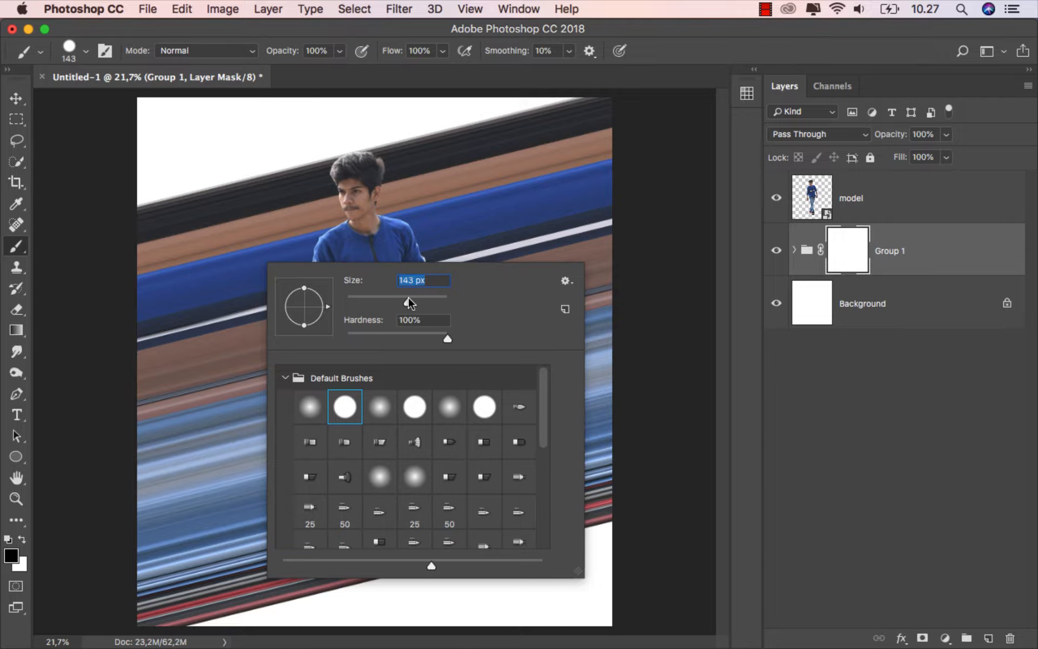
left_click(139, 191)
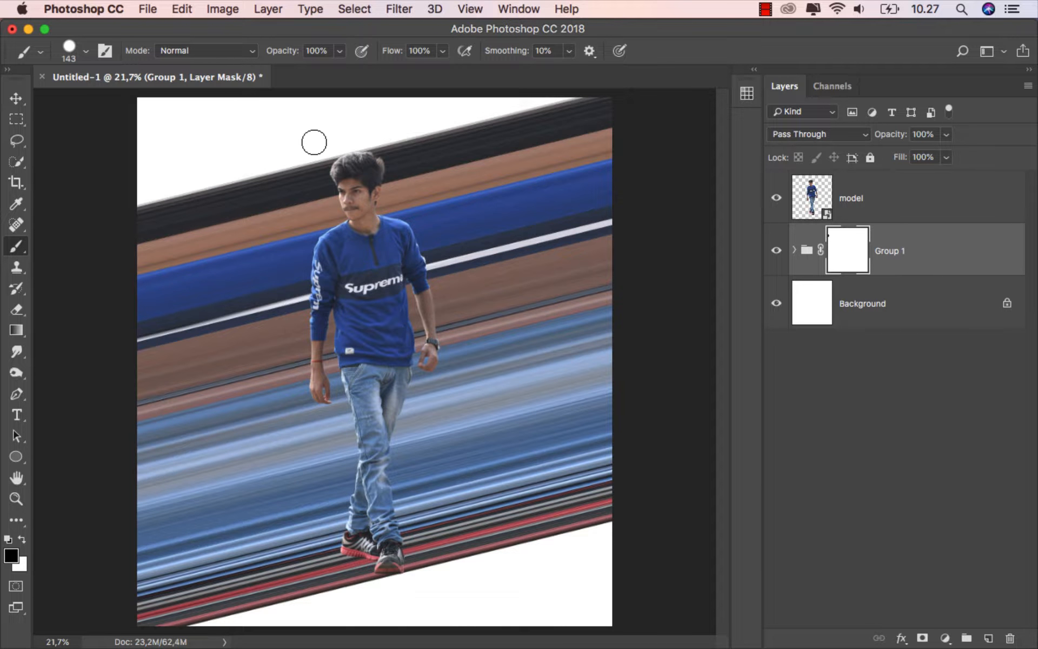
Mask out all bands to the left of the man in black, tracing his outline first, then clearing the rest with a 600 px brush
mouse_move(334, 140)
left_mouse_down()
mouse_move(340, 205)
mouse_move(302, 279)
mouse_move(306, 358)
mouse_move(334, 296)
mouse_move(331, 427)
mouse_move(346, 406)
mouse_move(351, 465)
mouse_move(337, 552)
mouse_move(370, 561)
mouse_move(395, 585)
mouse_move(373, 575)
left_mouse_up()
key("bracketright")
key("bracketright")
key("bracketright")
key("bracketright")
key("bracketright")
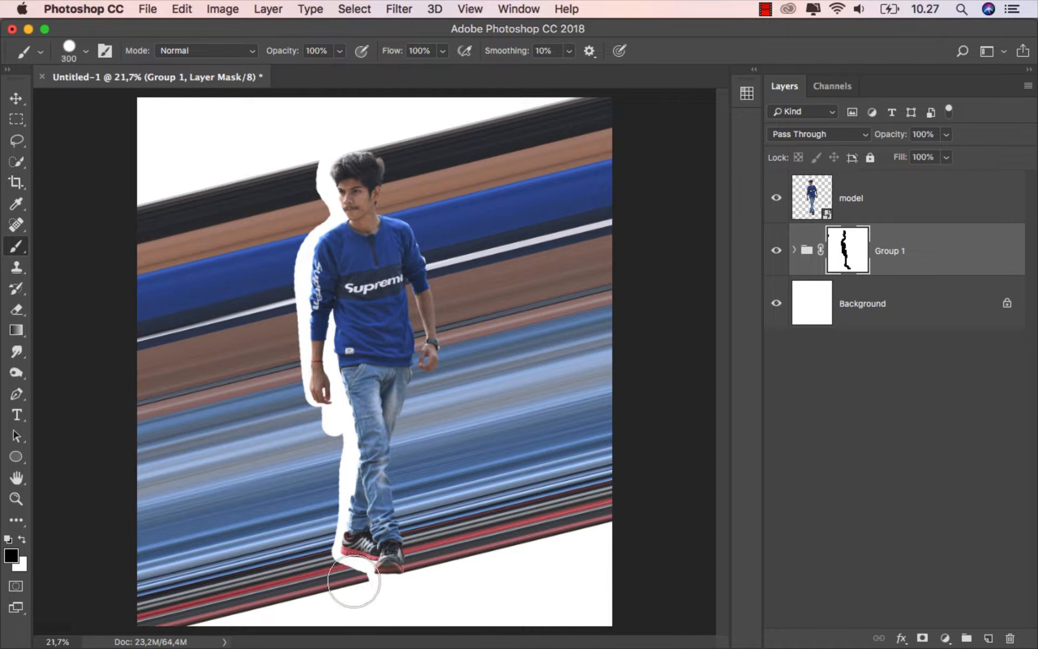
key("bracketright")
key("bracketright")
key("bracketright")
mouse_move(313, 586)
left_mouse_down()
mouse_move(146, 605)
mouse_move(157, 257)
mouse_move(170, 195)
mouse_move(274, 168)
mouse_move(290, 213)
mouse_move(182, 248)
mouse_move(267, 278)
mouse_move(177, 313)
mouse_move(288, 340)
mouse_move(232, 368)
mouse_move(215, 394)
mouse_move(285, 398)
mouse_move(307, 418)
mouse_move(299, 441)
mouse_move(193, 459)
mouse_move(195, 483)
mouse_move(266, 478)
mouse_move(320, 453)
mouse_move(298, 511)
mouse_move(186, 530)
mouse_move(330, 324)
mouse_move(264, 318)
left_mouse_up()
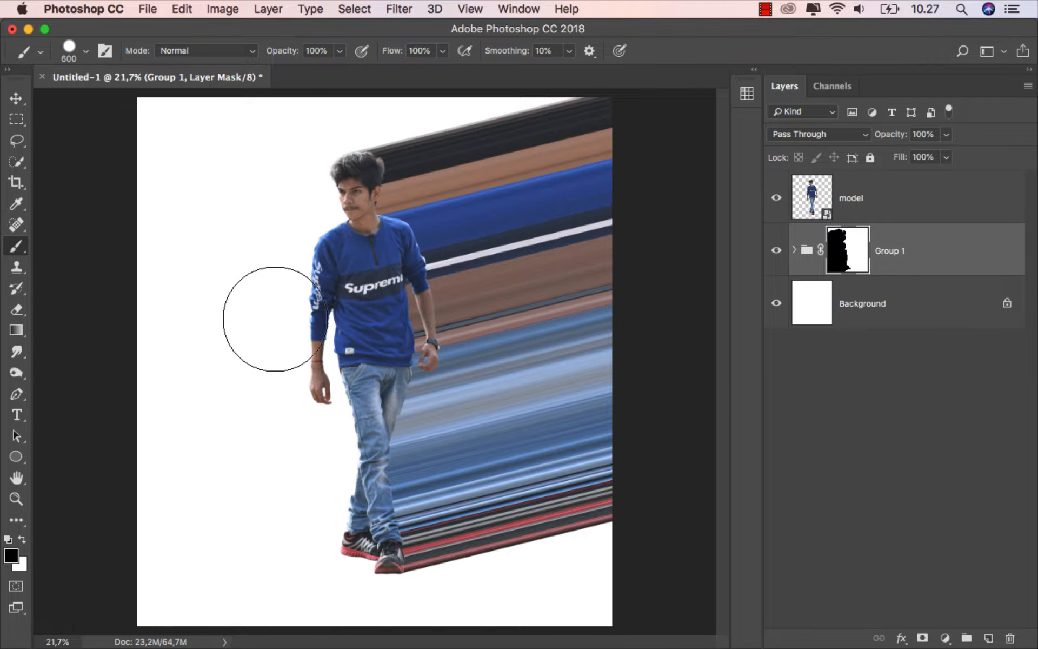
Add a solid colour fill layer directly above the Background in pale cream, #fff8f2
left_click(16, 99)
scroll(379, 421, "down", 1)
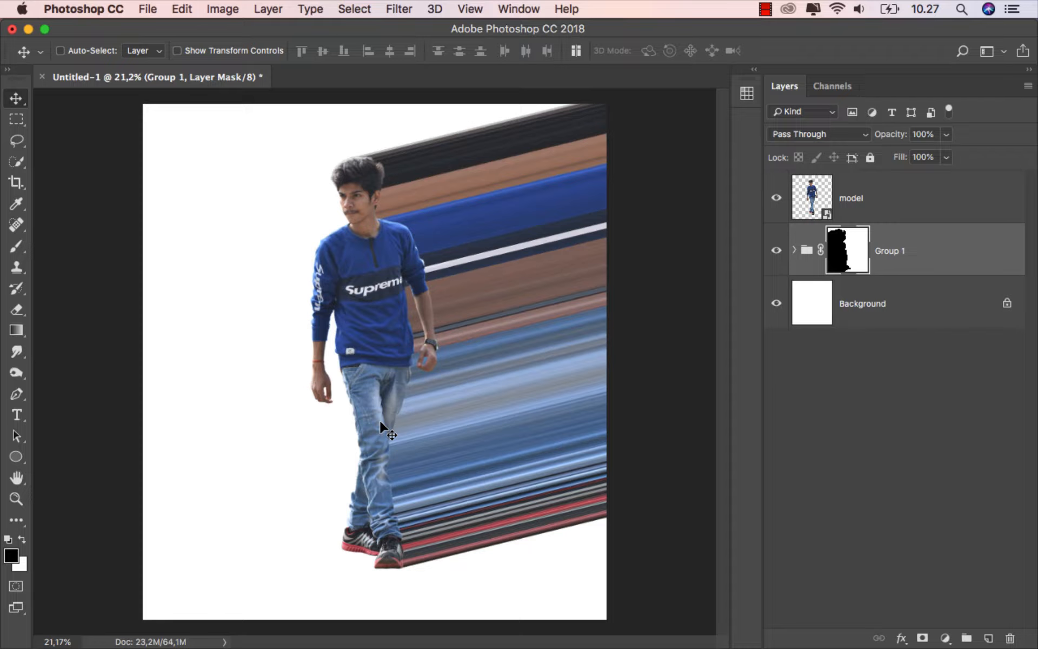
left_click(915, 255)
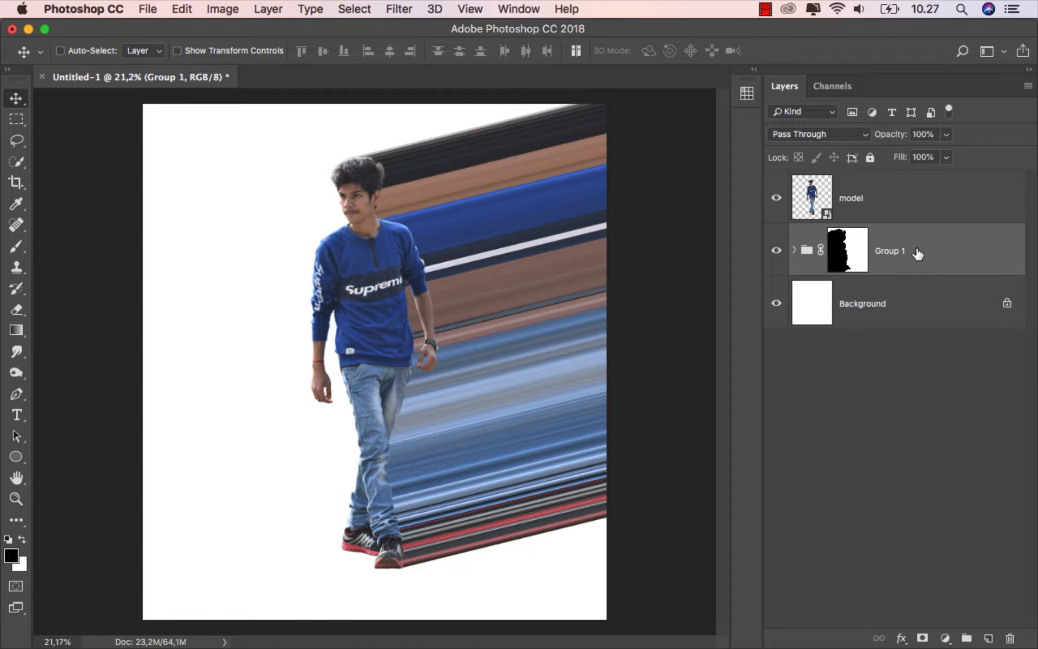
left_click(908, 296)
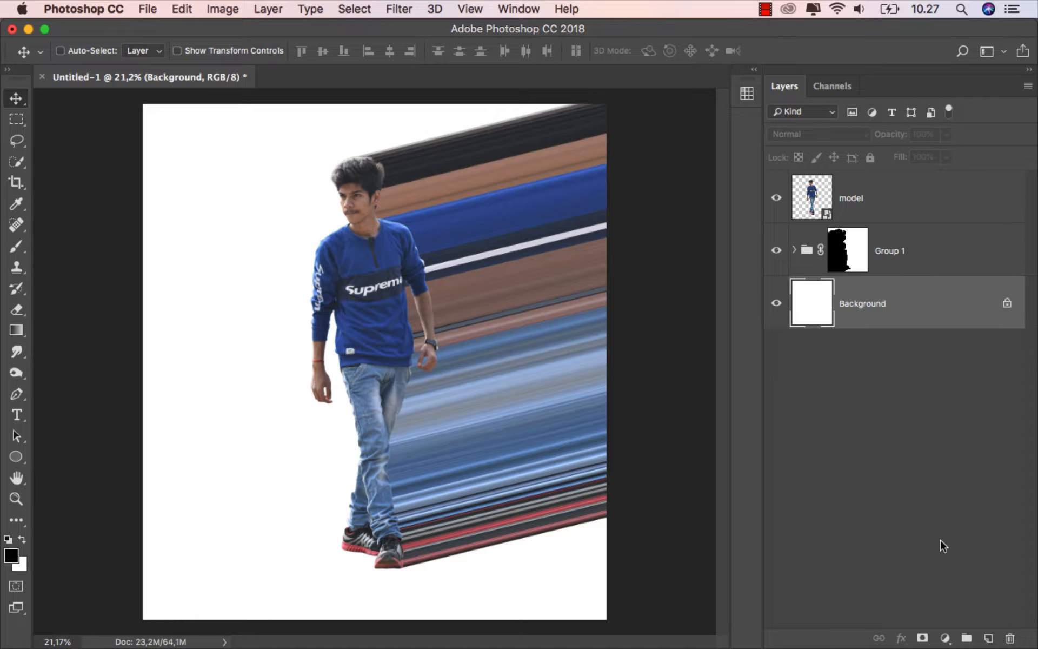
left_click(947, 638)
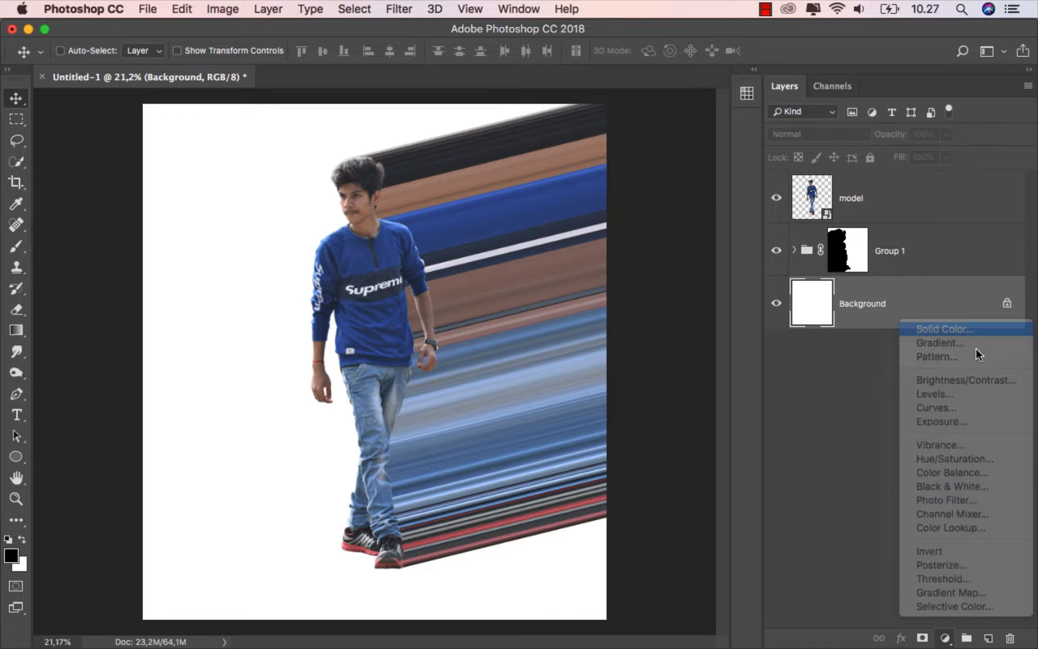
left_click(971, 328)
mouse_move(639, 292)
left_mouse_down()
mouse_move(593, 263)
mouse_move(624, 271)
left_mouse_up()
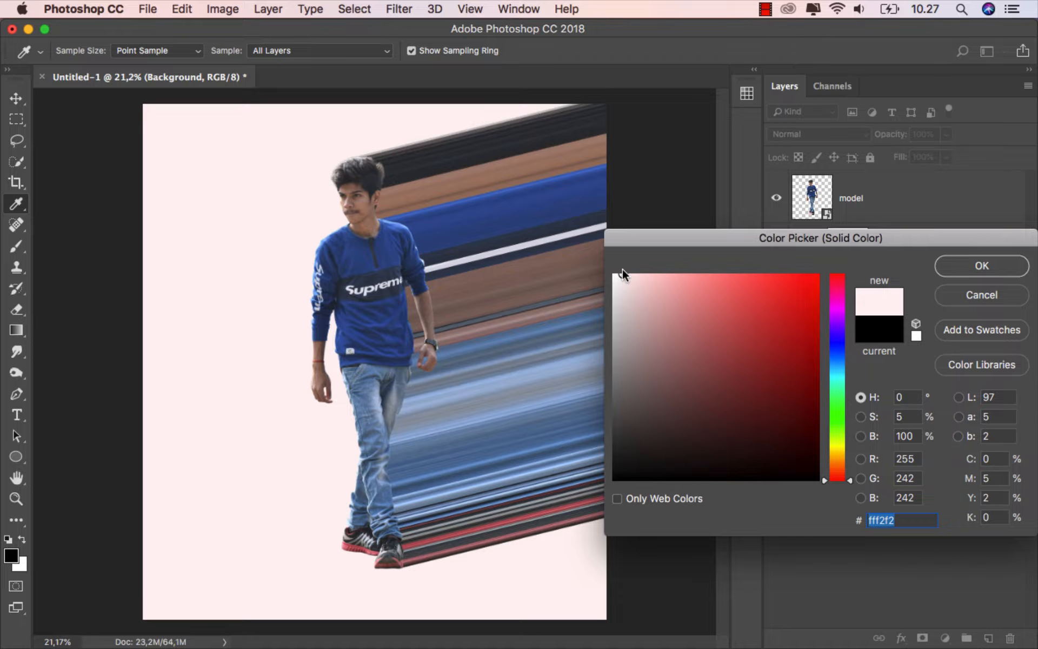
left_click(842, 468)
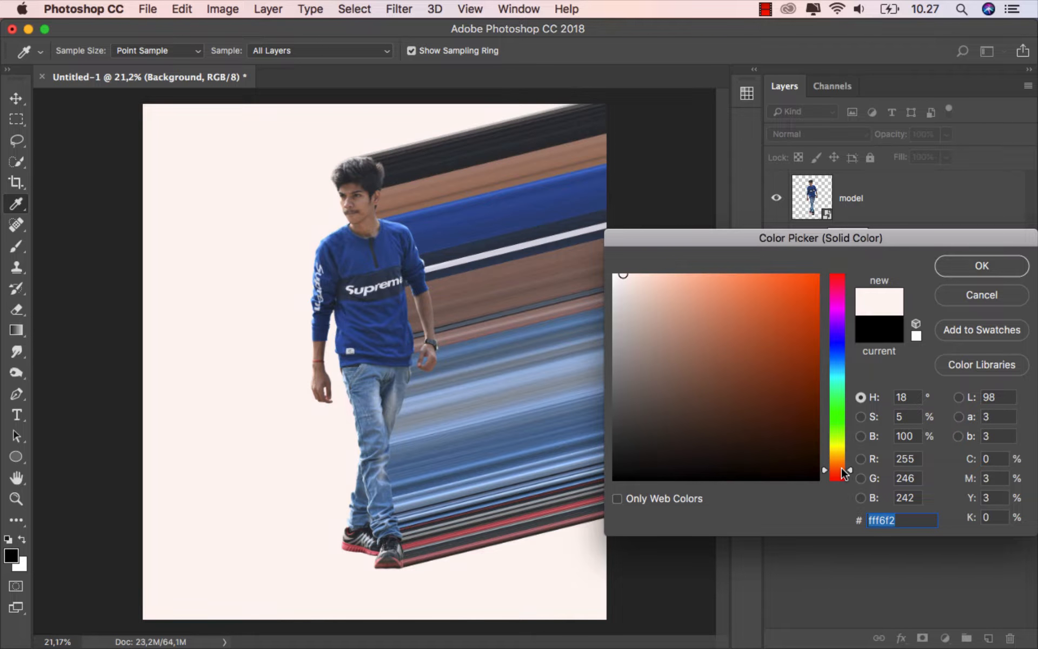
left_click(842, 466)
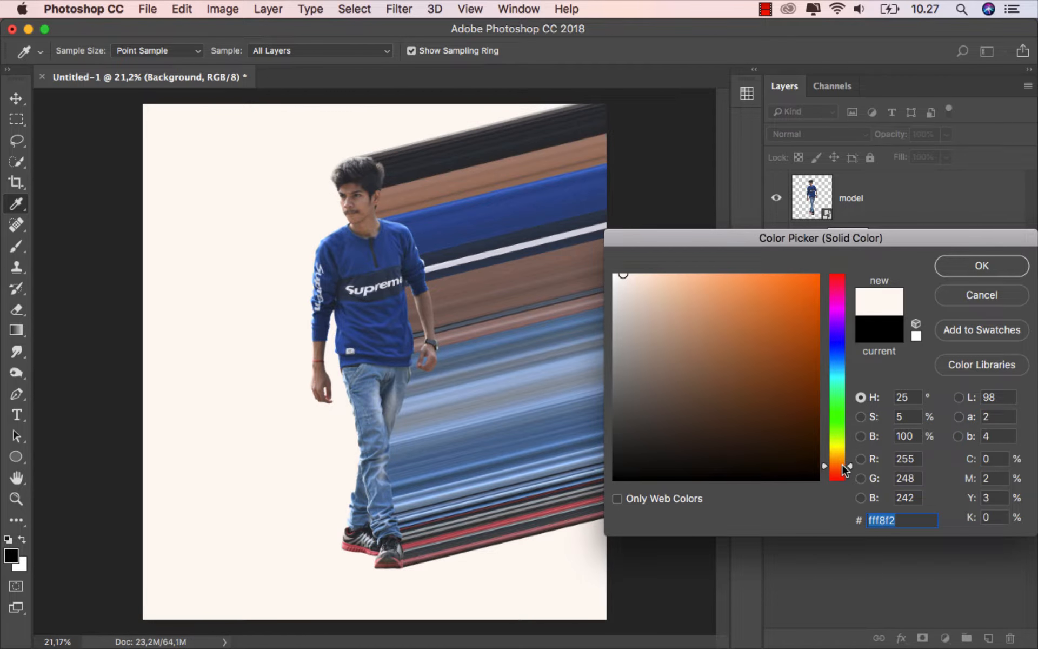
left_click(955, 264)
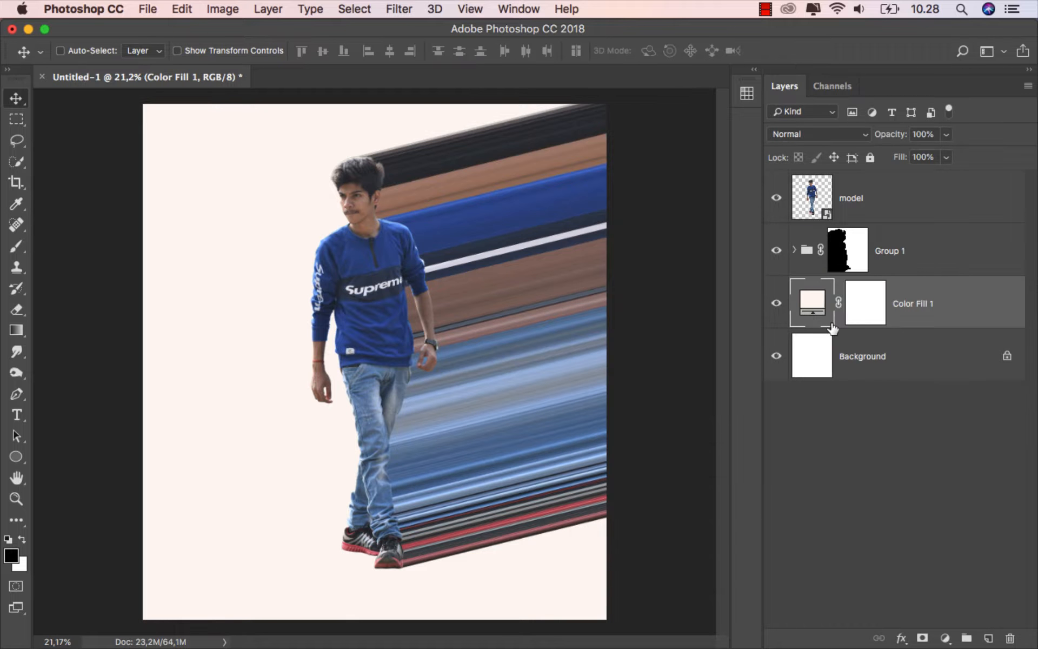
left_click(778, 307)
Create a new layer above the band group, clip it to the group and name it shadow
left_click(923, 253)
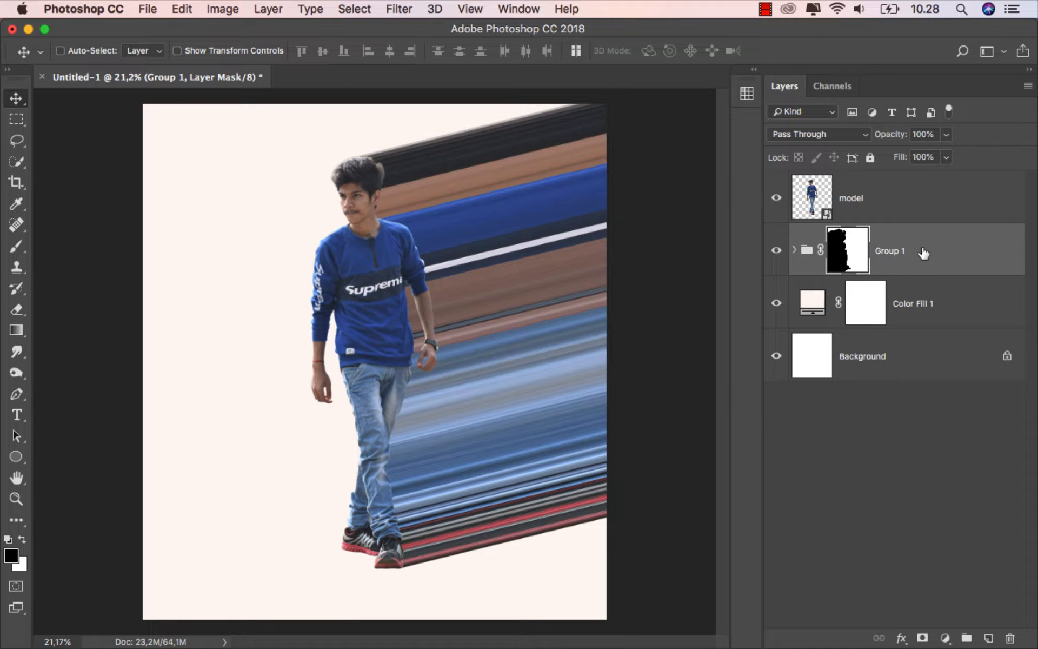
left_click(987, 637)
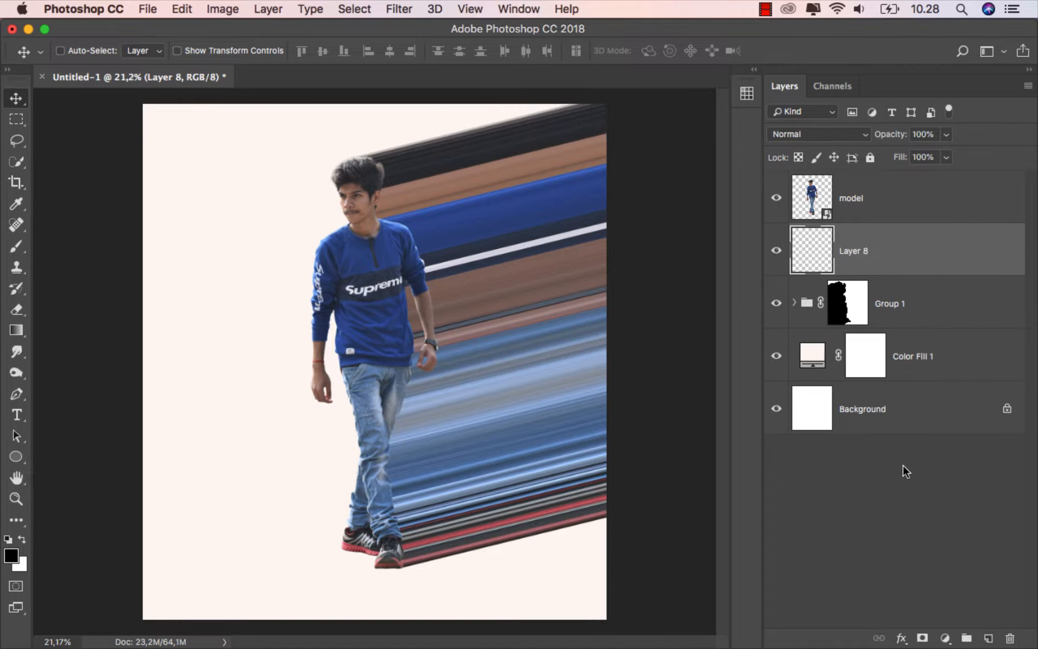
right_click(883, 261)
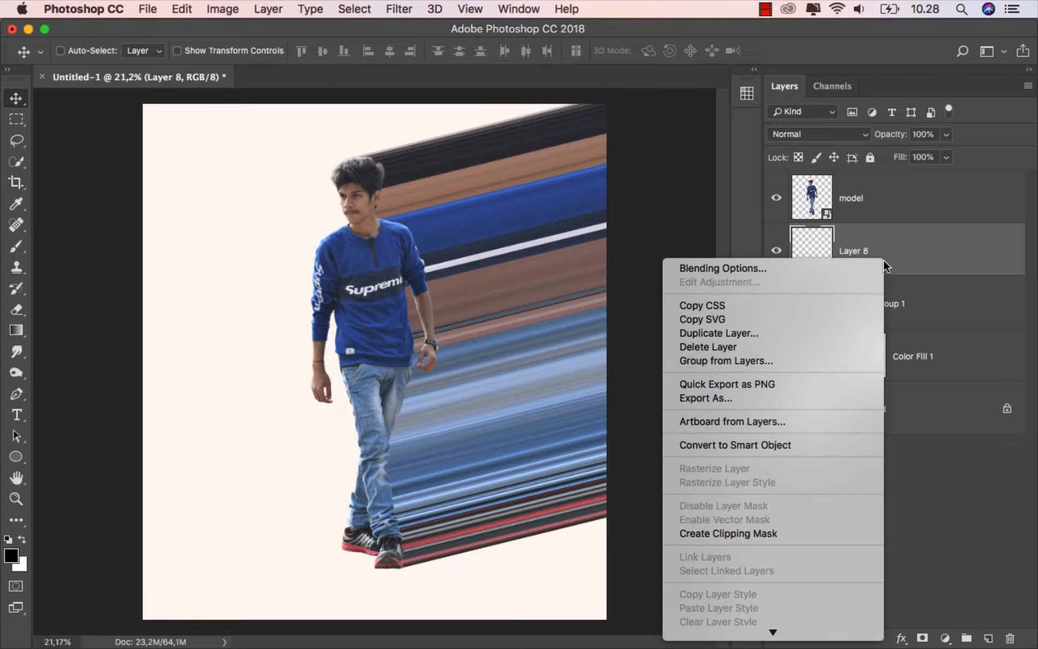
left_click(784, 533)
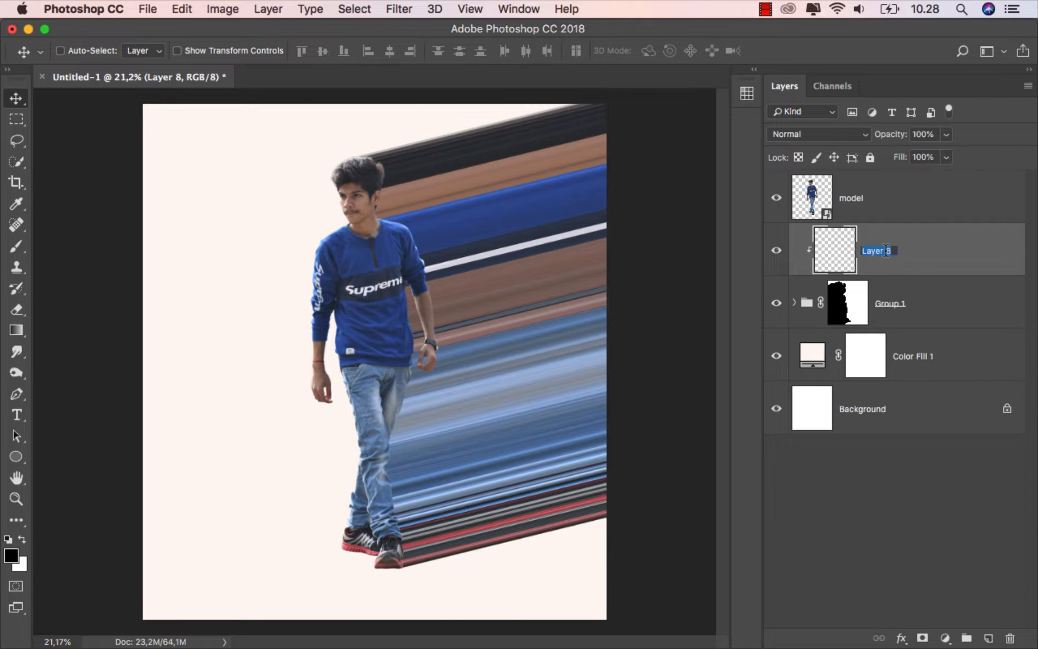
type("shadow")
key("Return")
Choose the Soft Round brush at 600 px and set the shadow layer's blend mode to Soft Light
left_click(25, 248)
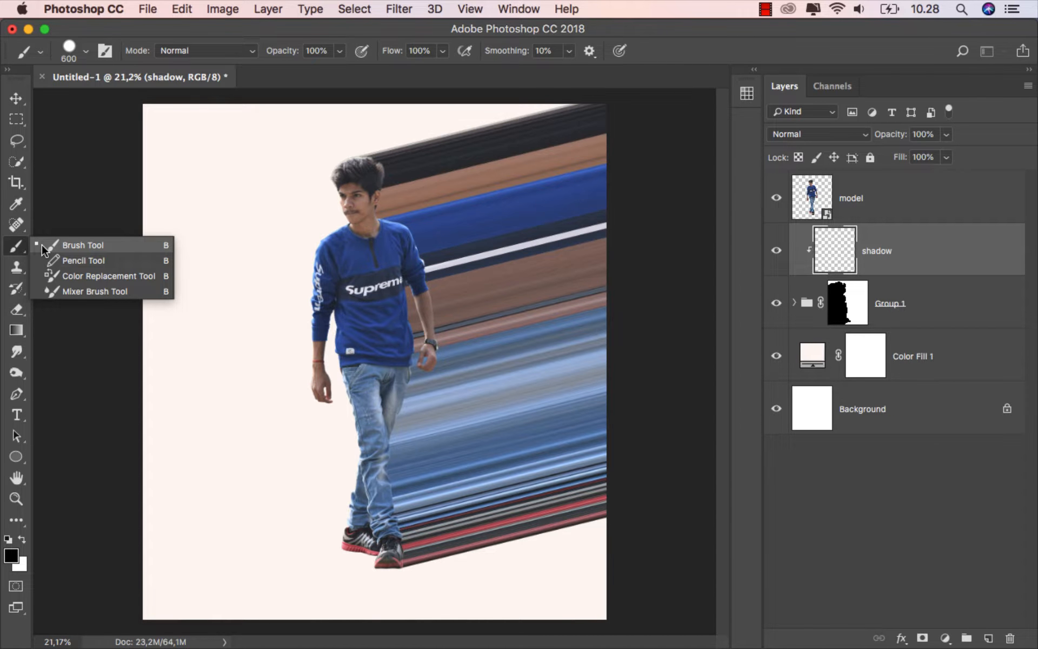
left_click(41, 245)
right_click(200, 256)
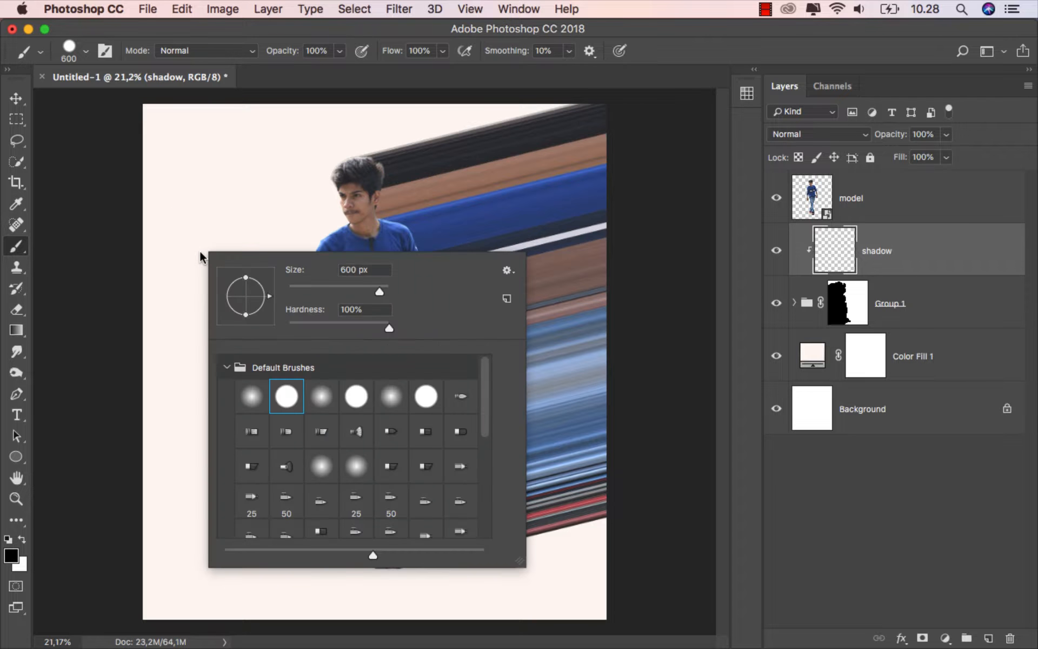
left_click(249, 396)
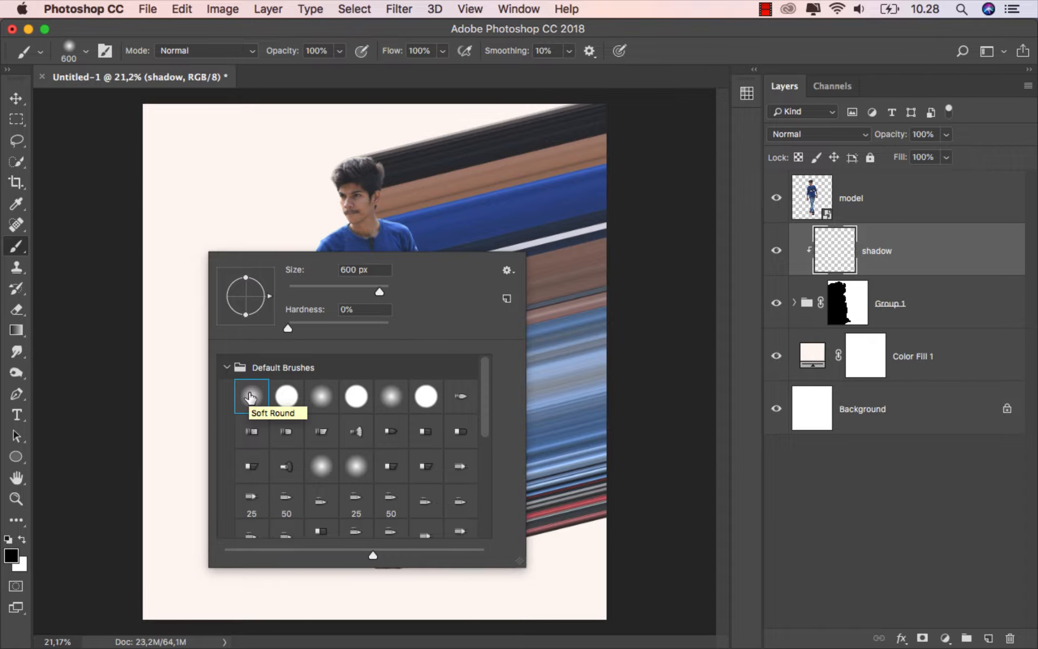
left_click(830, 137)
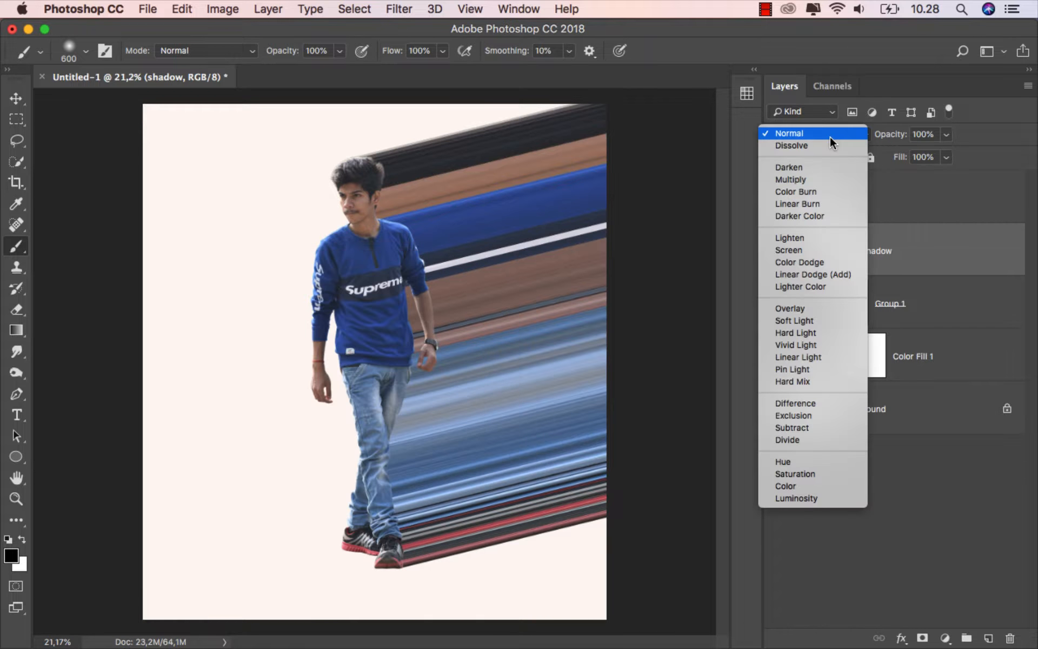
left_click(810, 320)
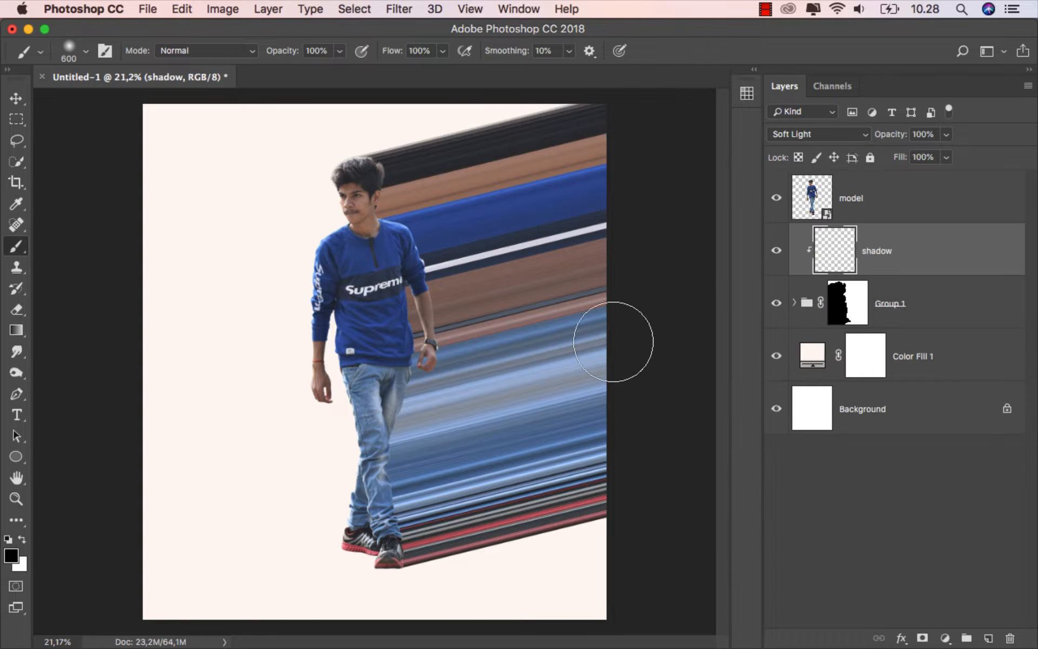
Paint a soft black shadow on the bands along the man's right outline from hair to shoe with a 500 px brush, and compare before and after
scroll(348, 214, "up", 3)
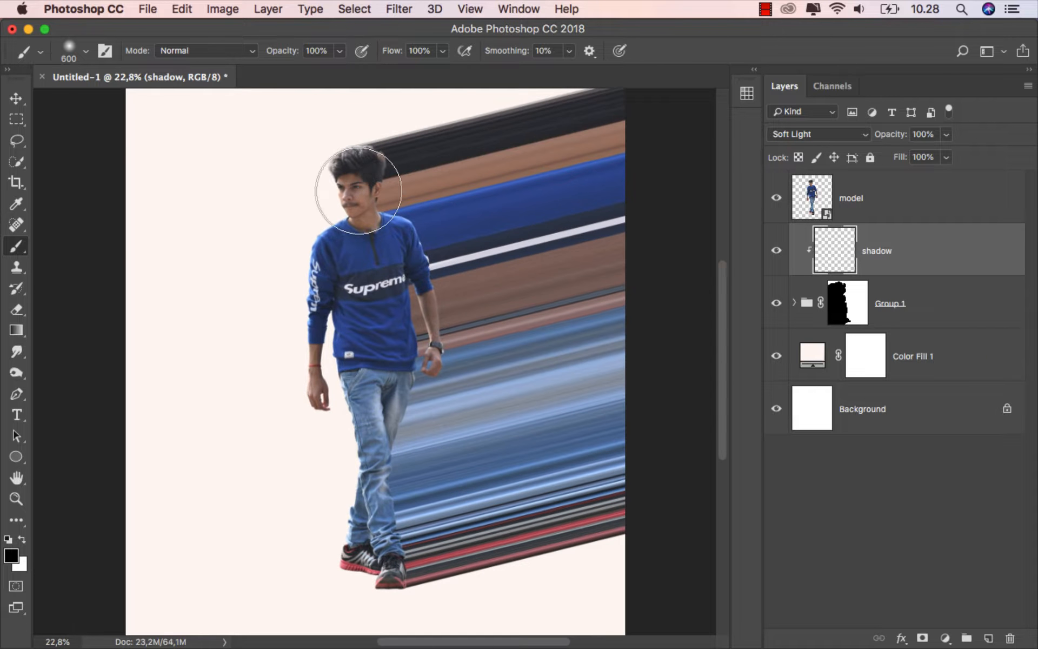
key("bracketleft")
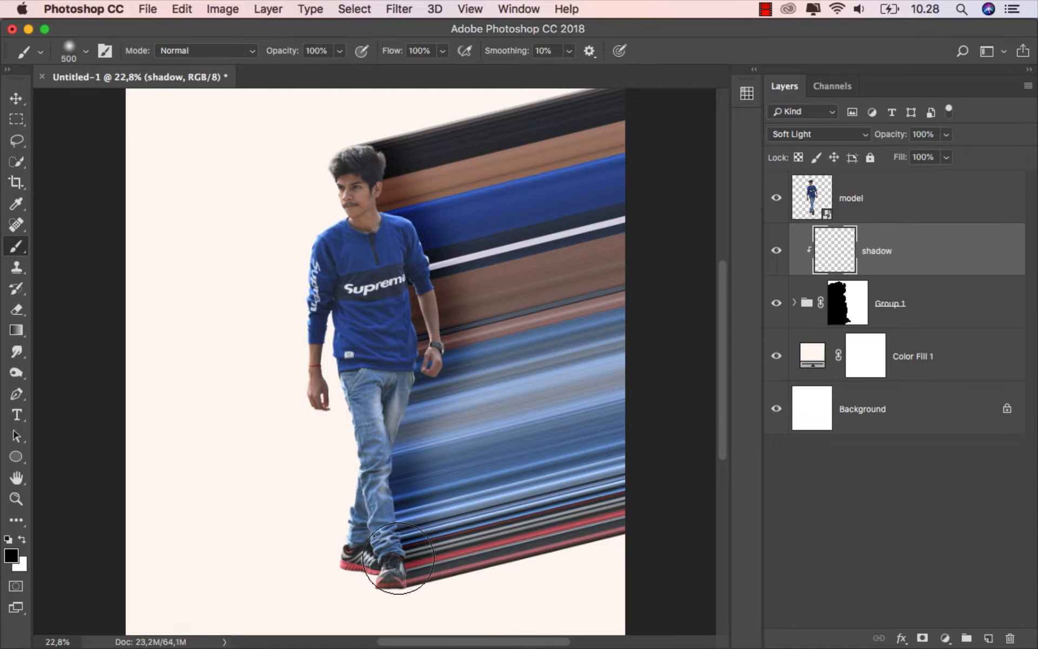
left_click_drag(404, 576, 410, 589)
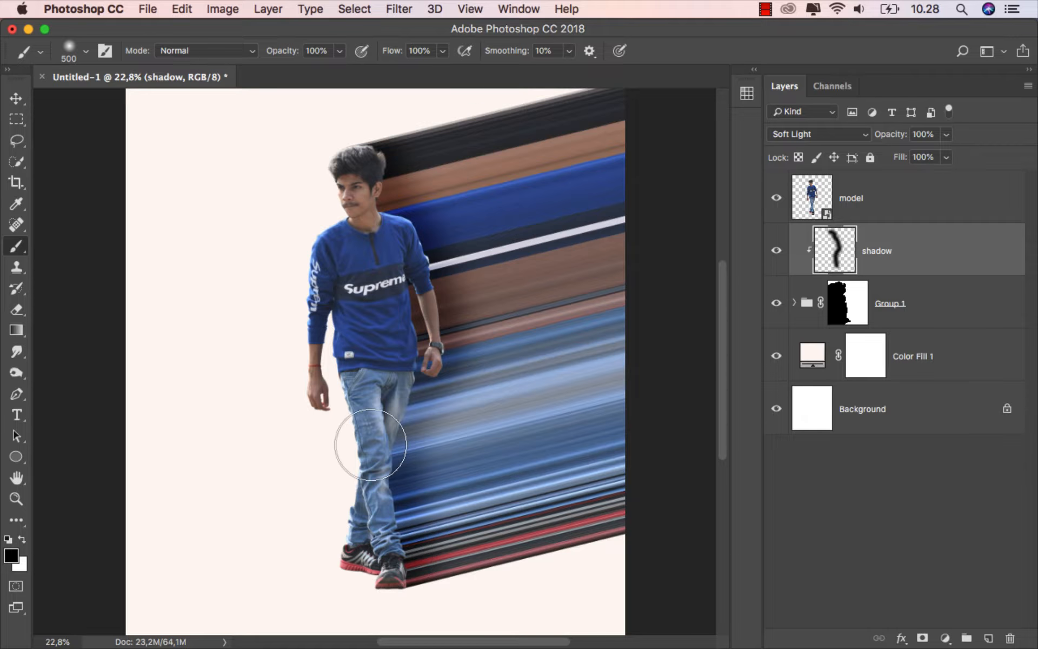
left_click(777, 250)
left_click(777, 252)
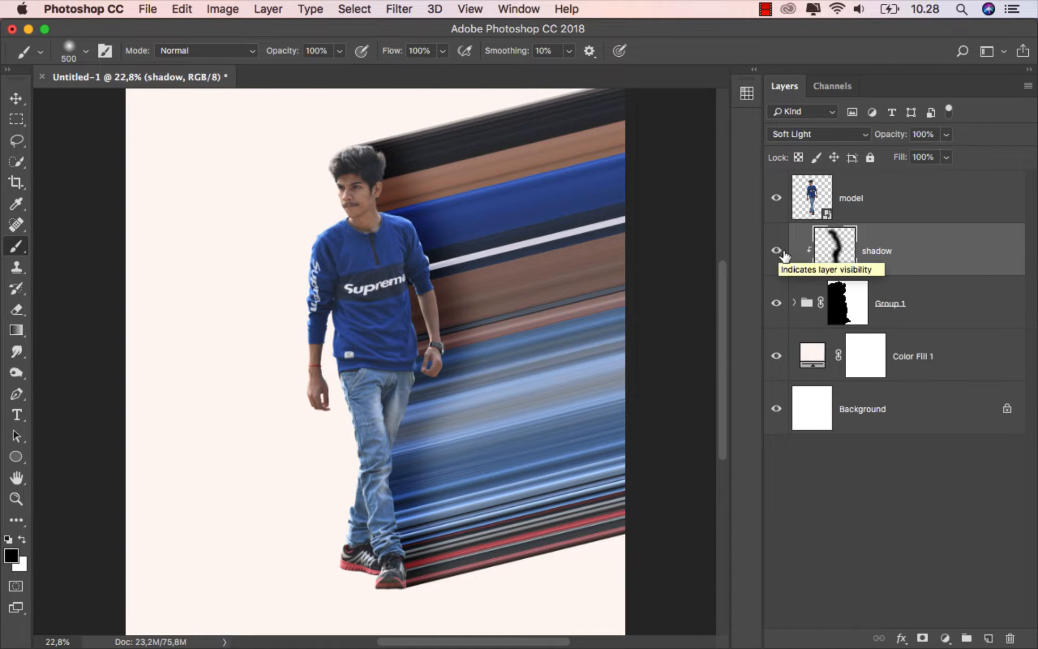
Create another layer above the shadow layer, clip it to the band group and name it shadow 2
left_click(988, 638)
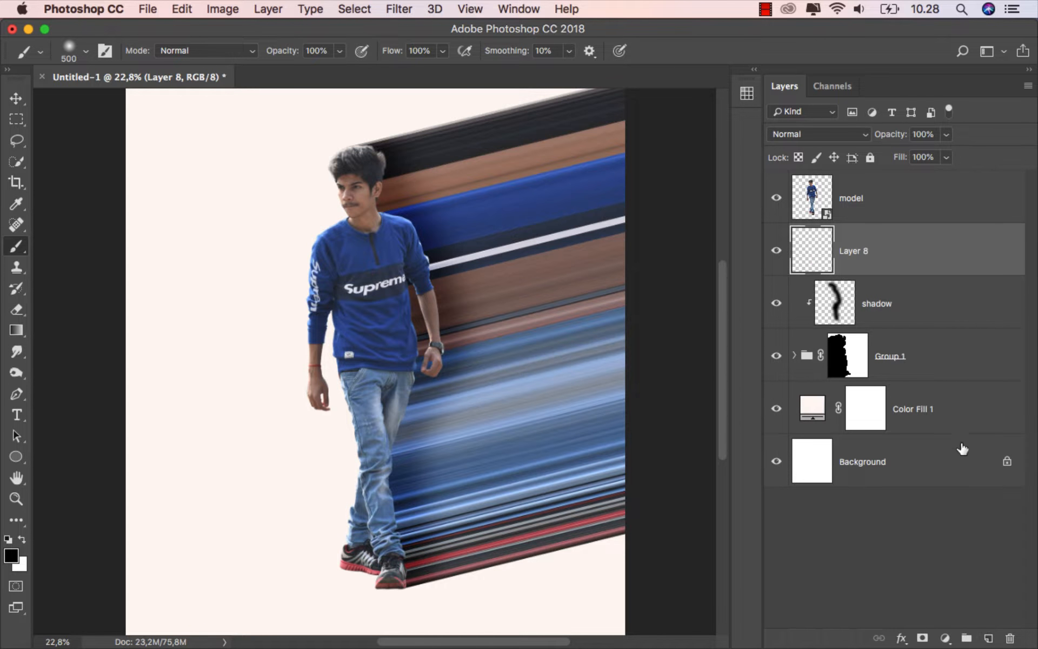
right_click(898, 265)
left_click(787, 533)
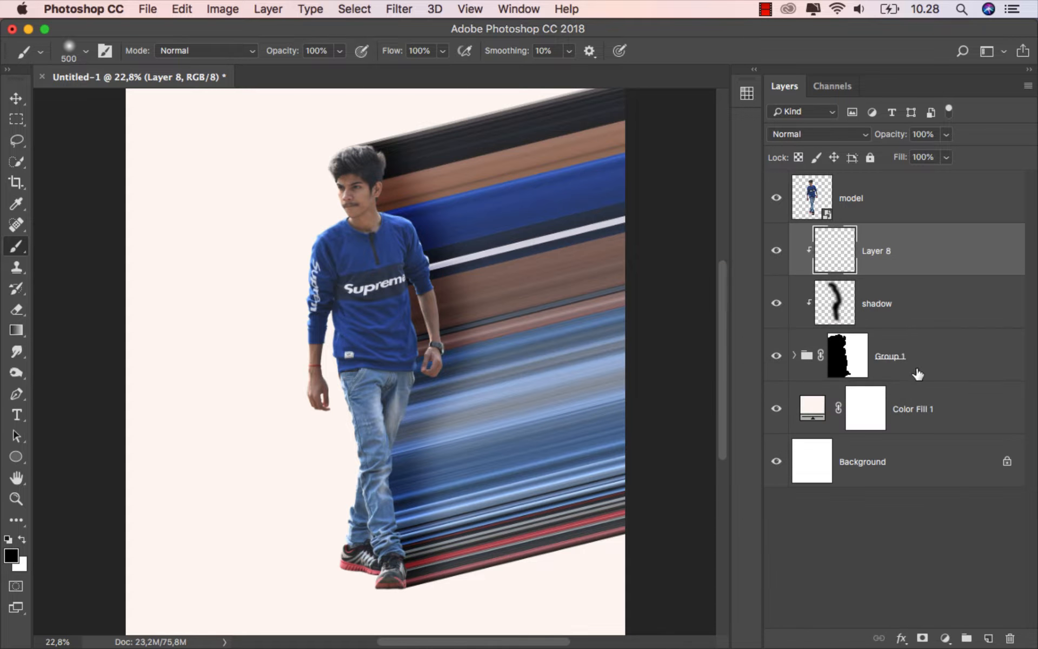
type("shadow 2")
key("Return")
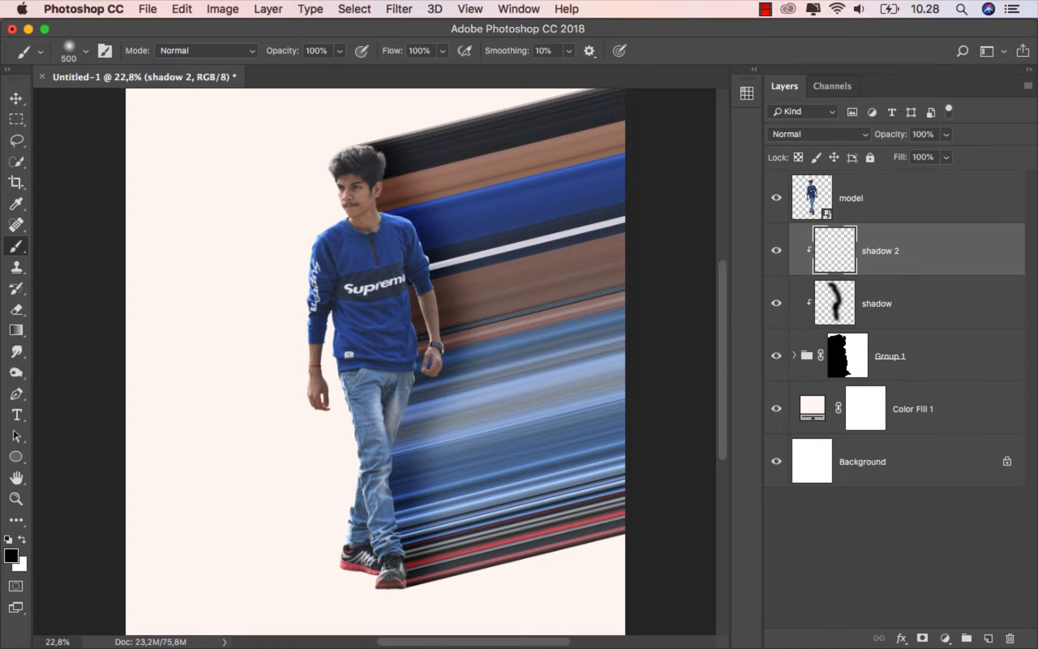
Lower the brush opacity to 21% and reduce the brush size to 125 px
left_click(340, 50)
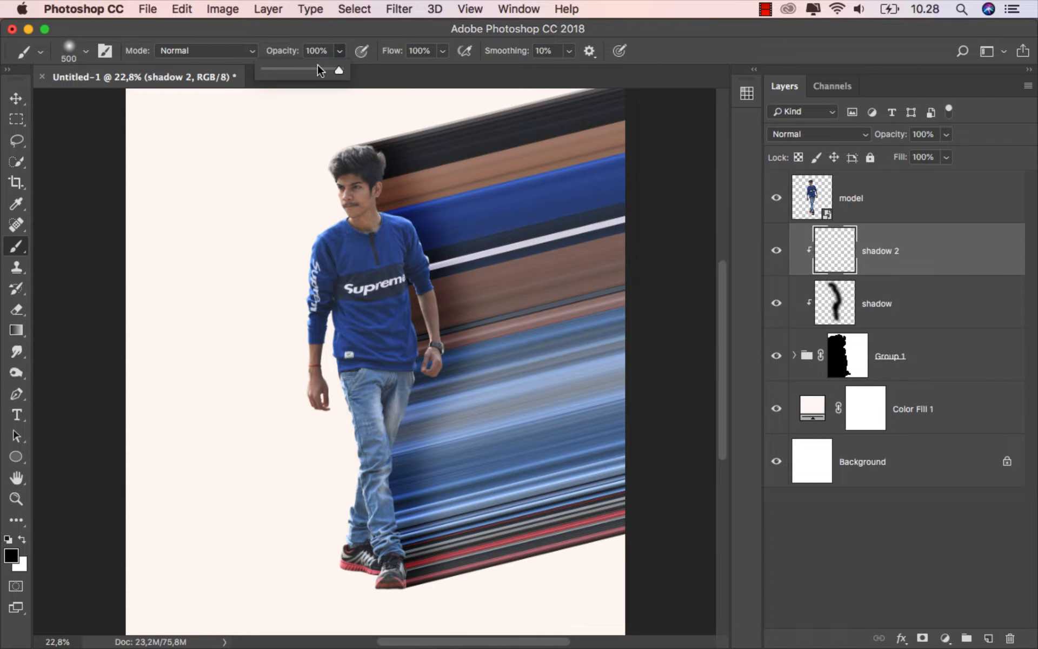
left_click(268, 31)
scroll(373, 219, "up", 5)
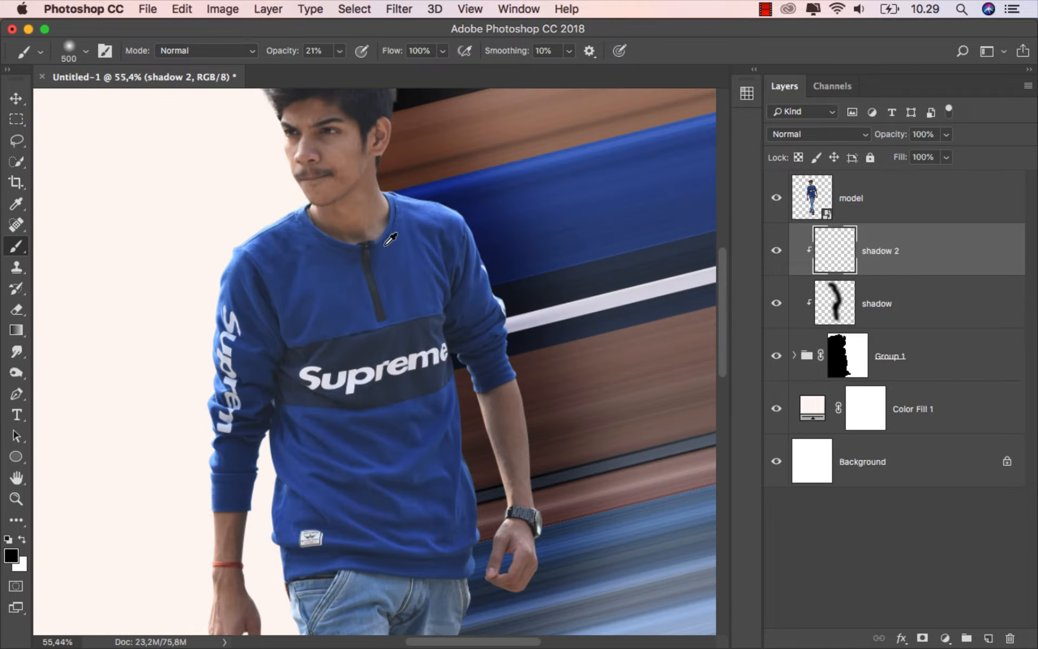
scroll(387, 303, "up", 2)
key("bracketleft")
key("bracketleft")
key("bracketleft")
key("bracketleft")
key("bracketleft")
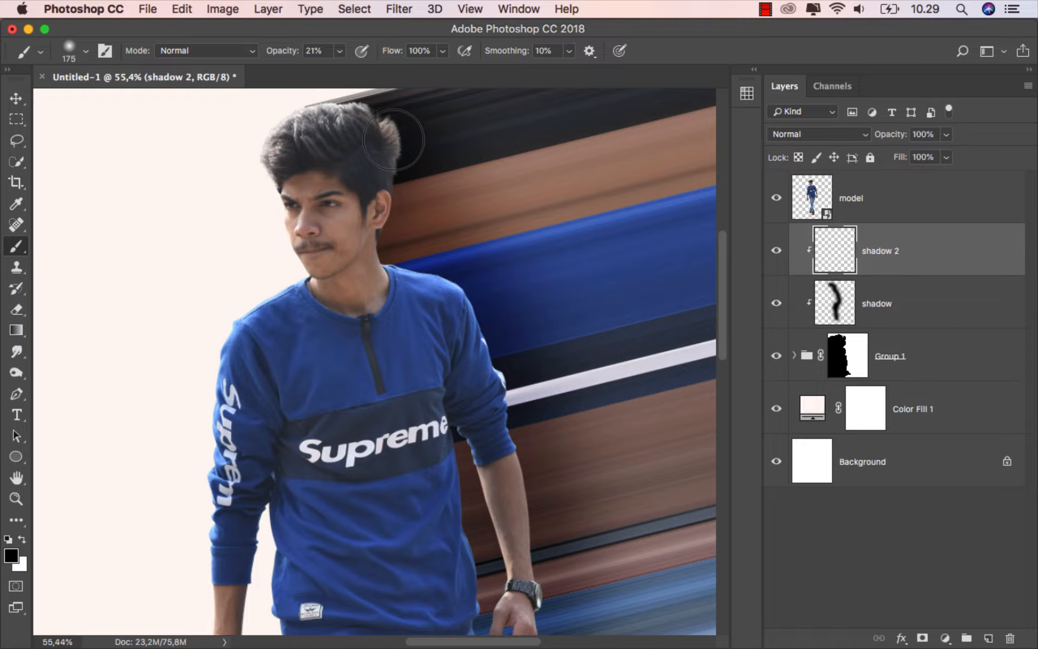
scroll(428, 267, "down", 2)
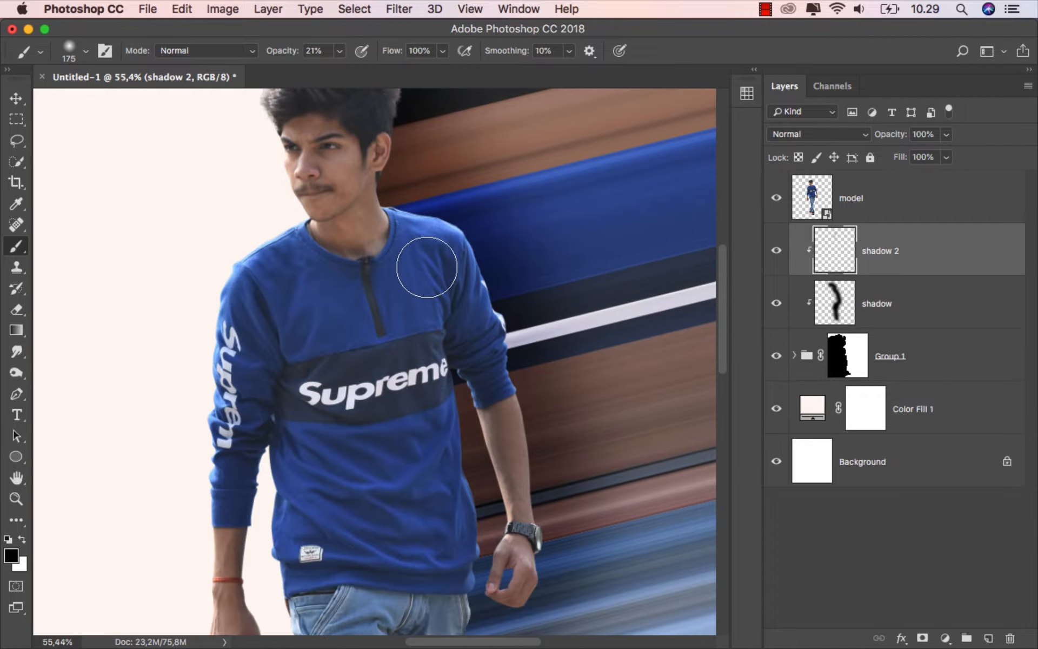
scroll(427, 267, "down", 1)
key("bracketleft")
key("bracketleft")
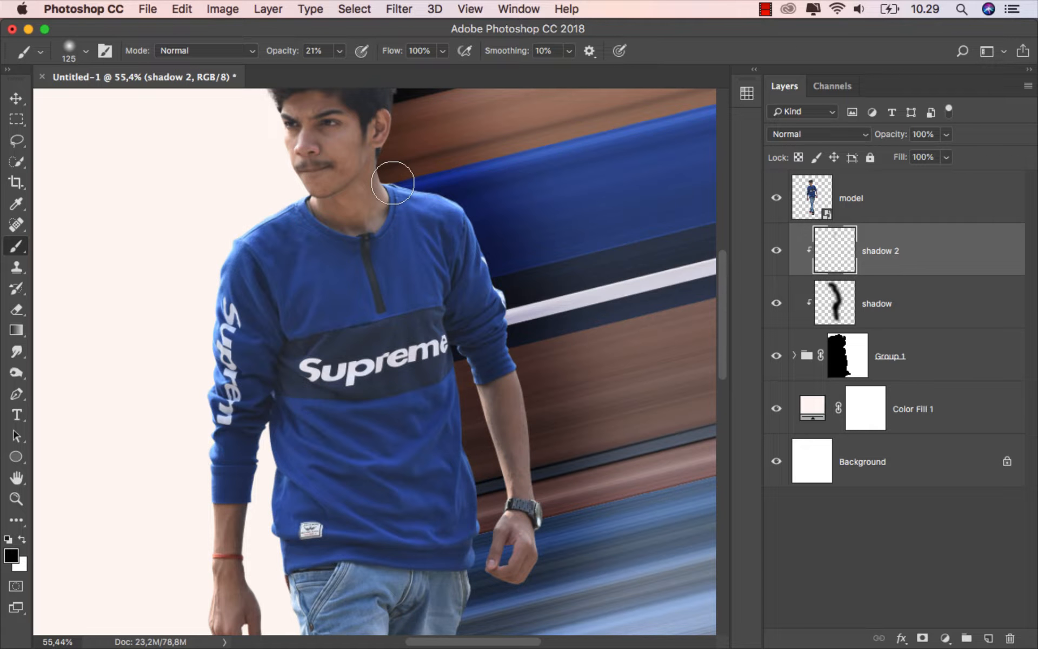
Paint a tight black contact shadow on shadow 2 along the man's outline beside the bands, from neck to shoes, and compare before and after
mouse_move(393, 182)
left_mouse_down()
mouse_move(466, 227)
mouse_move(500, 303)
mouse_move(528, 419)
mouse_move(535, 522)
mouse_move(526, 561)
mouse_move(500, 557)
left_mouse_up()
scroll(497, 551, "down", 3)
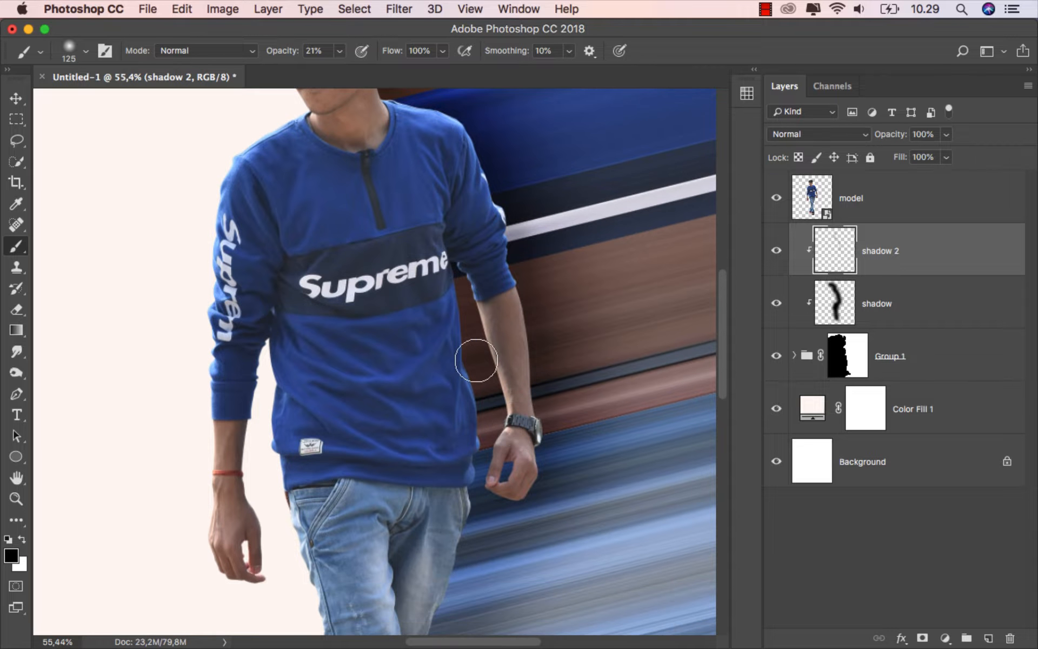
mouse_move(449, 237)
left_mouse_down()
mouse_move(477, 440)
mouse_move(460, 539)
mouse_move(440, 572)
left_mouse_up()
scroll(440, 567, "down", 6)
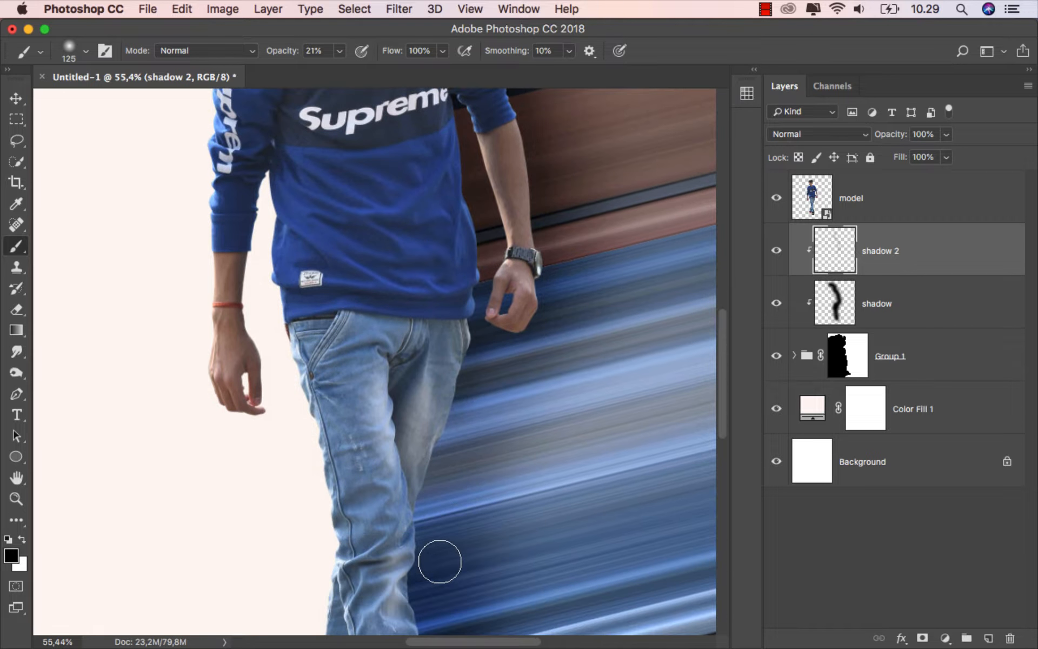
scroll(440, 561, "down", 6)
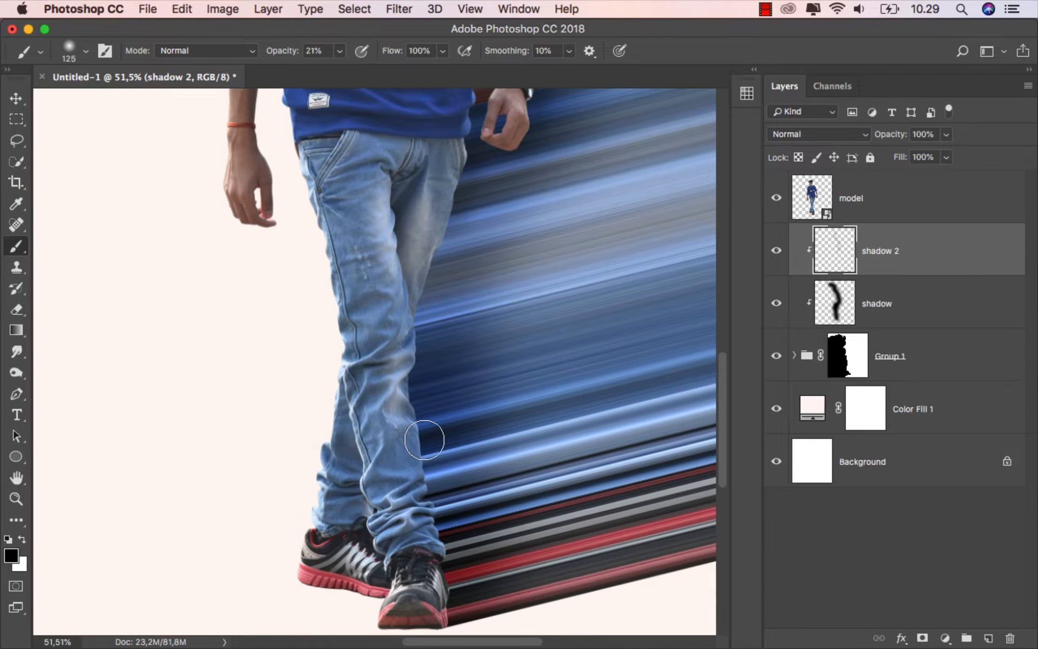
mouse_move(451, 159)
left_mouse_down()
mouse_move(456, 195)
mouse_move(414, 303)
mouse_move(405, 405)
mouse_move(441, 605)
mouse_move(443, 520)
mouse_move(405, 373)
mouse_move(450, 216)
mouse_move(456, 147)
mouse_move(408, 343)
left_mouse_up()
scroll(406, 309, "down", 4, "alt")
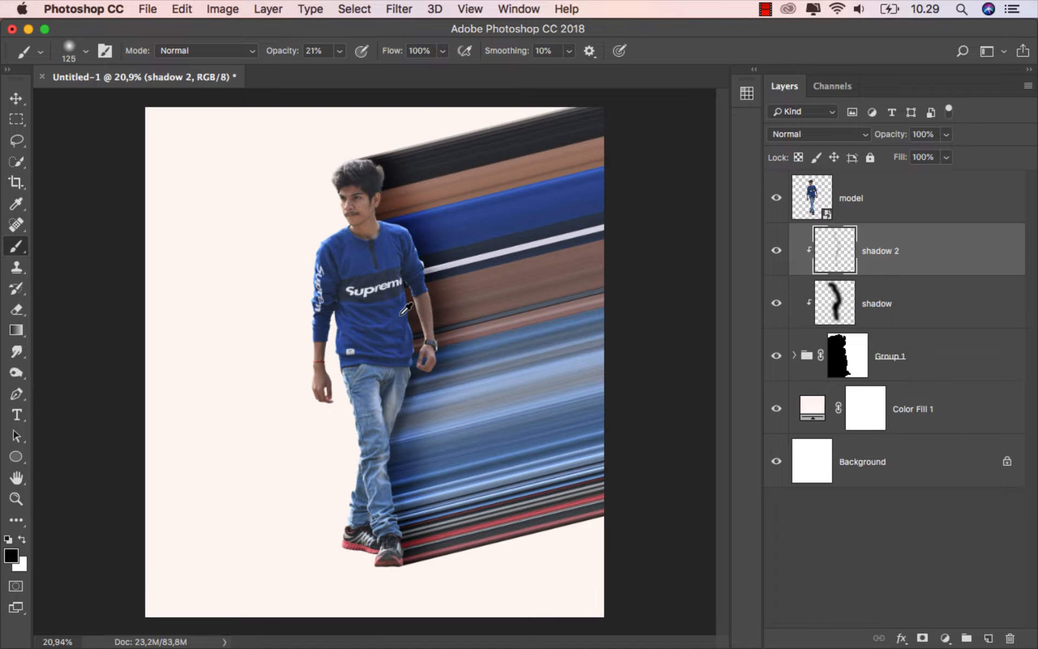
scroll(400, 314, "up", 1)
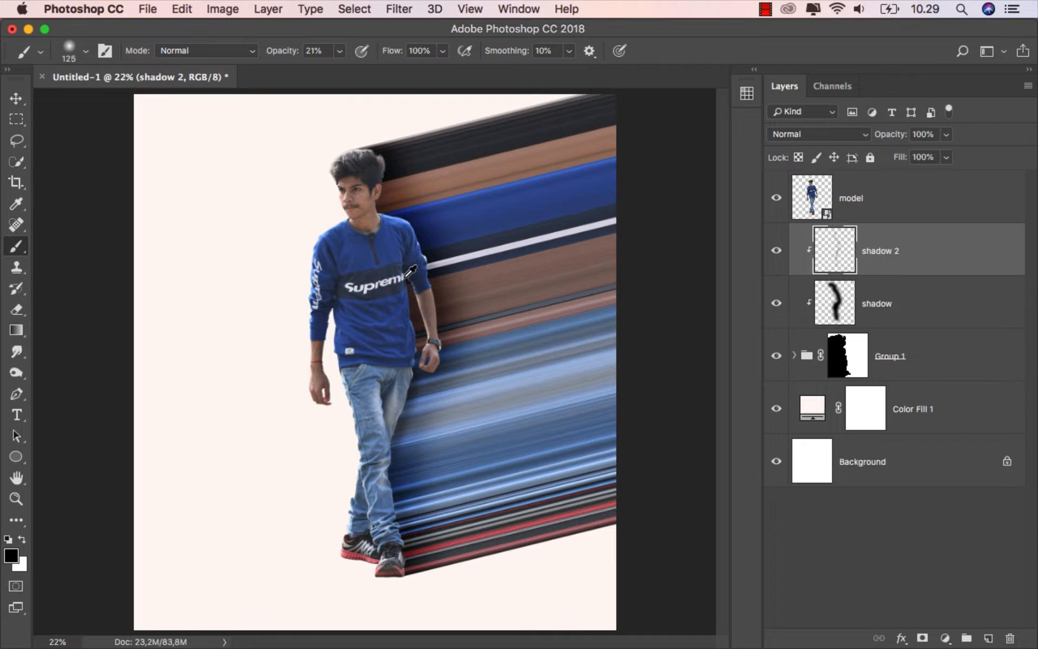
left_click(15, 98)
left_click(776, 251)
left_click(776, 251)
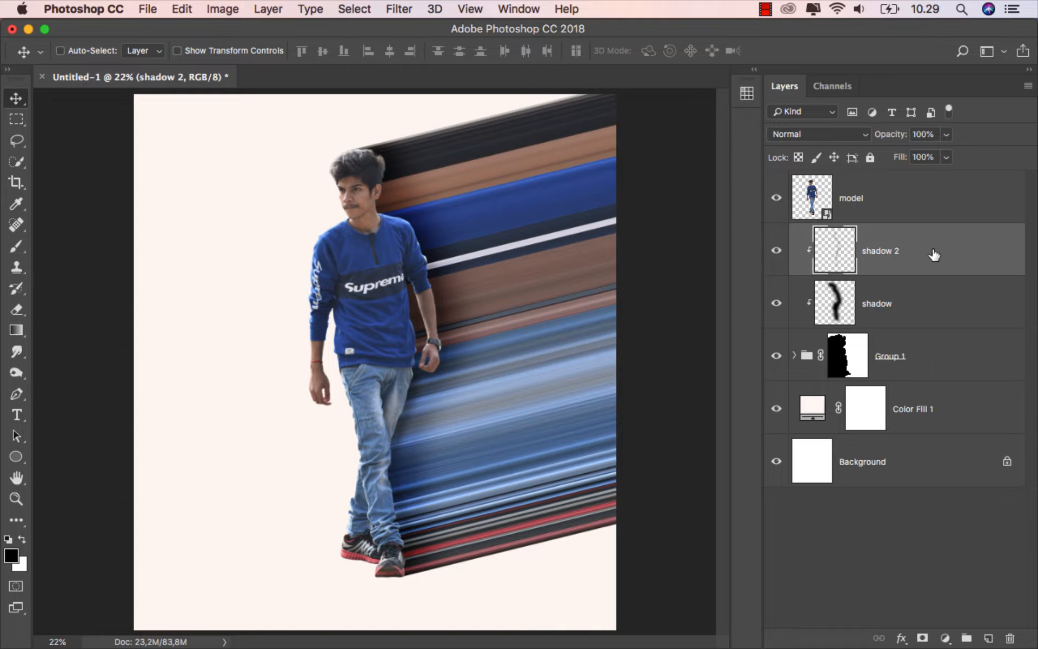
Create a new layer directly above the Color Fill 1 layer and name it shadow 3
left_click(925, 407)
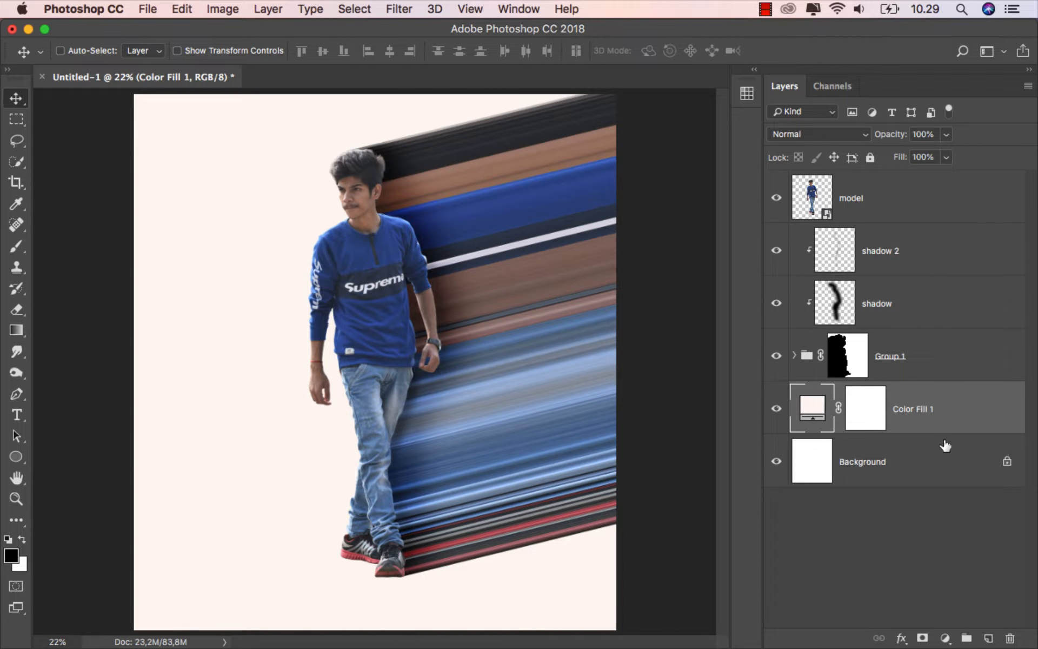
left_click(987, 639)
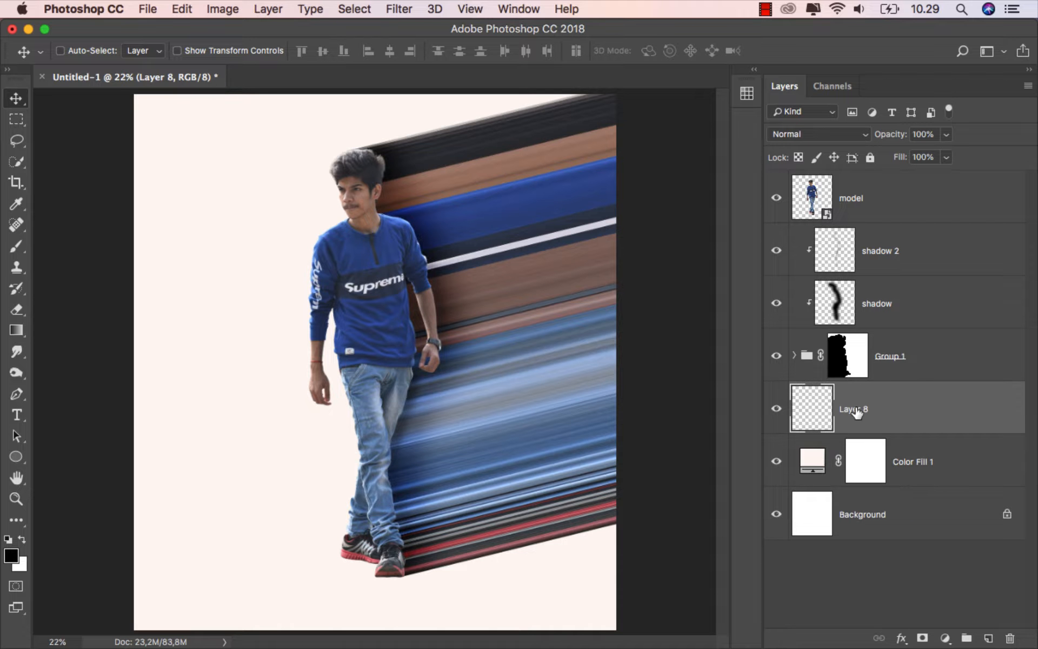
type("shadow 3")
key("Return")
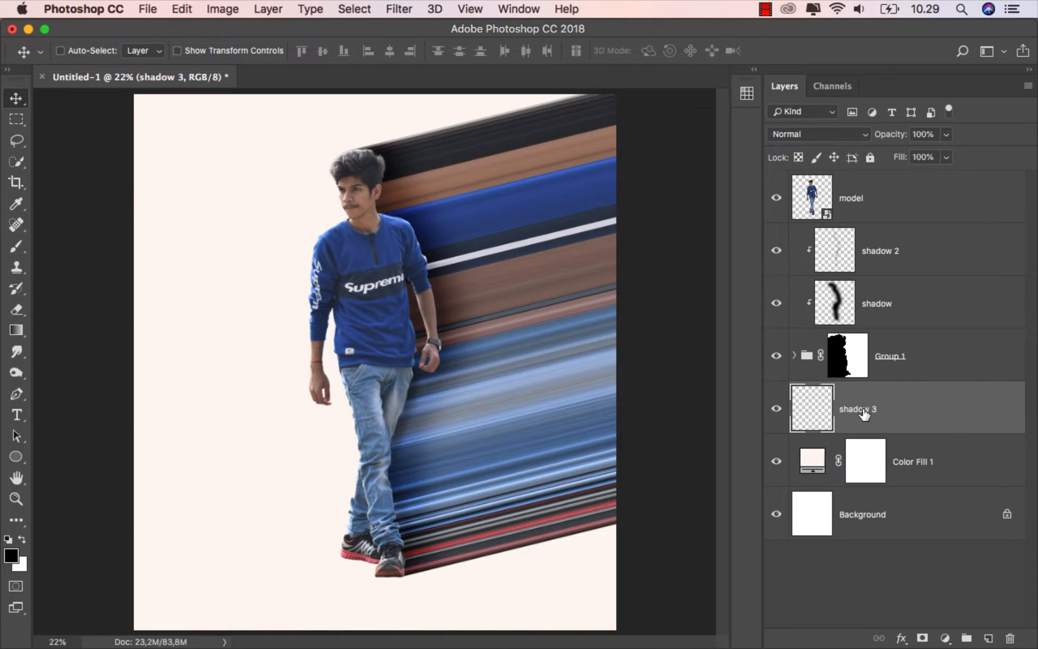
Stamp a single soft black dot beside the man's rear shoe with the 125 px brush at 100% opacity
right_click(20, 247)
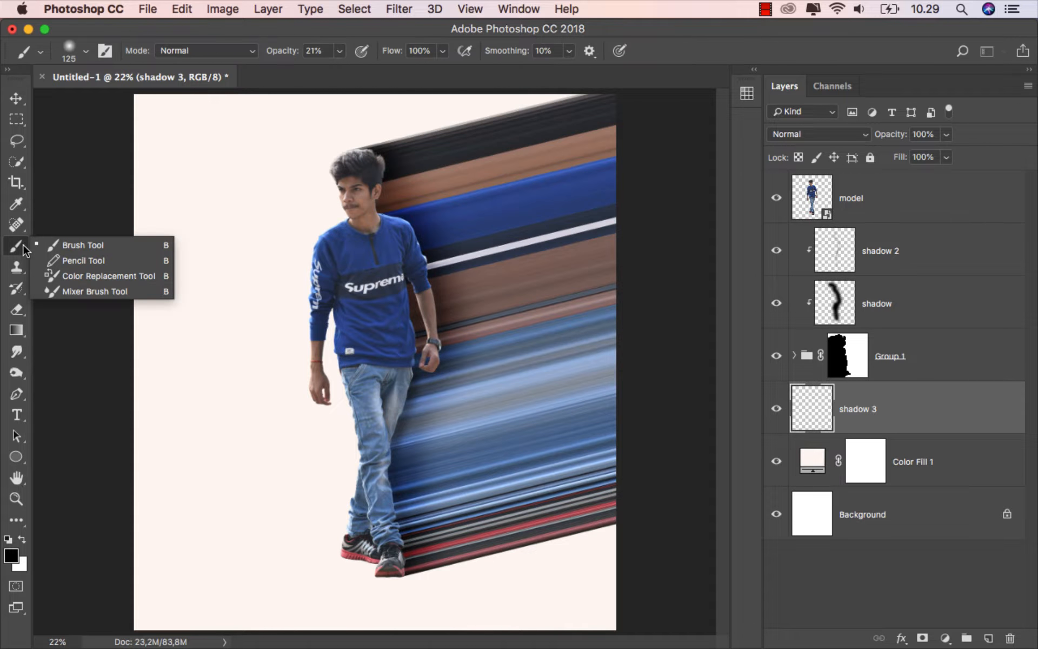
left_click(75, 246)
right_click(187, 416)
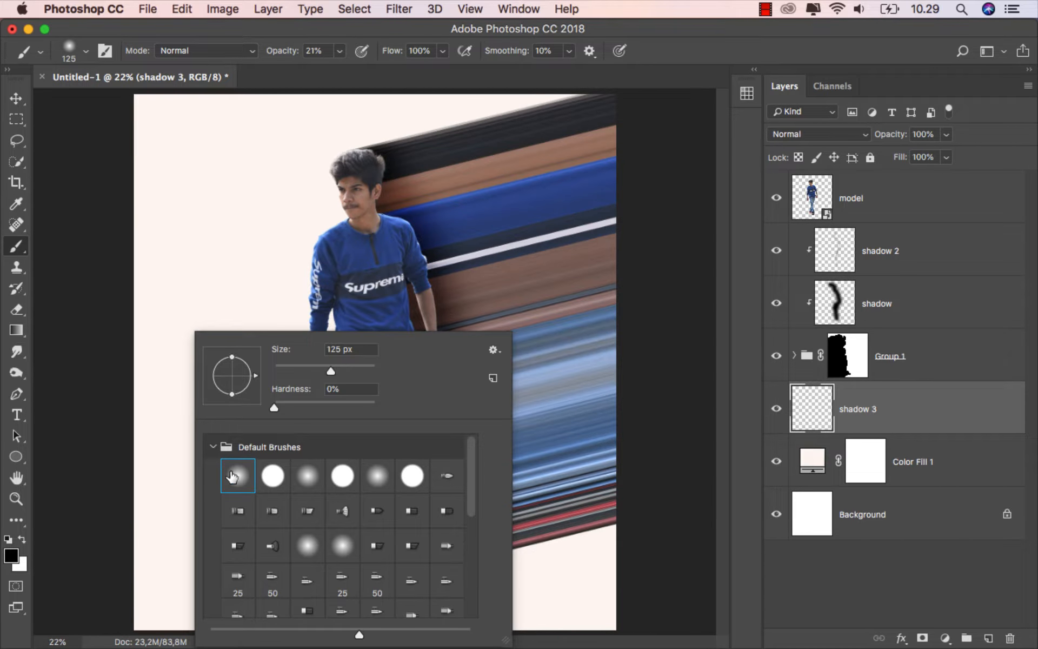
left_click(97, 442)
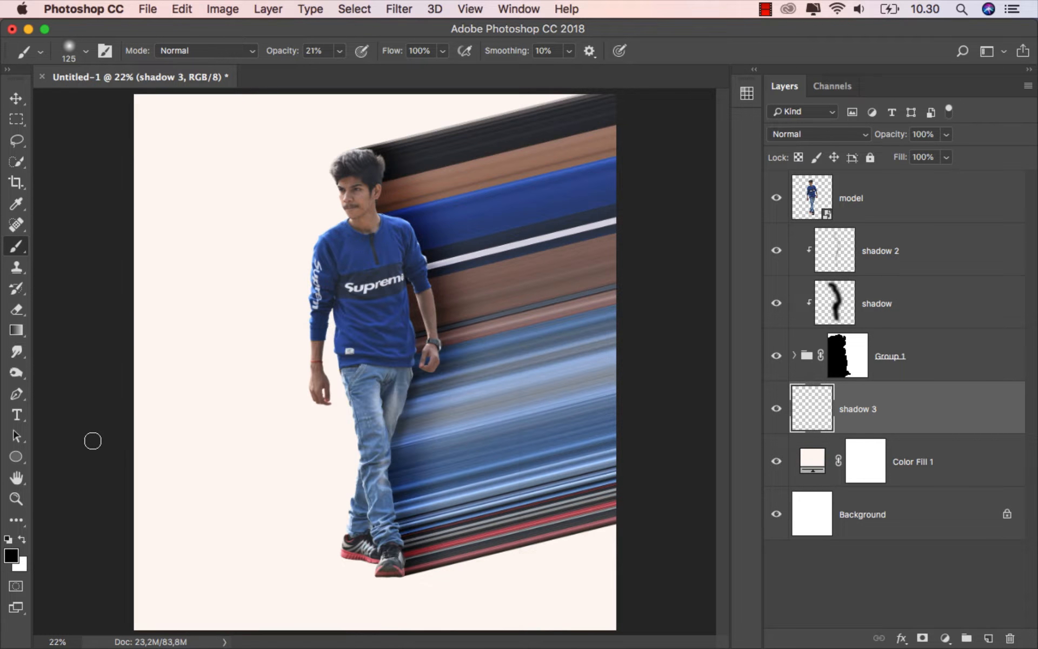
left_click(340, 51)
left_click(380, 39)
left_click(304, 554)
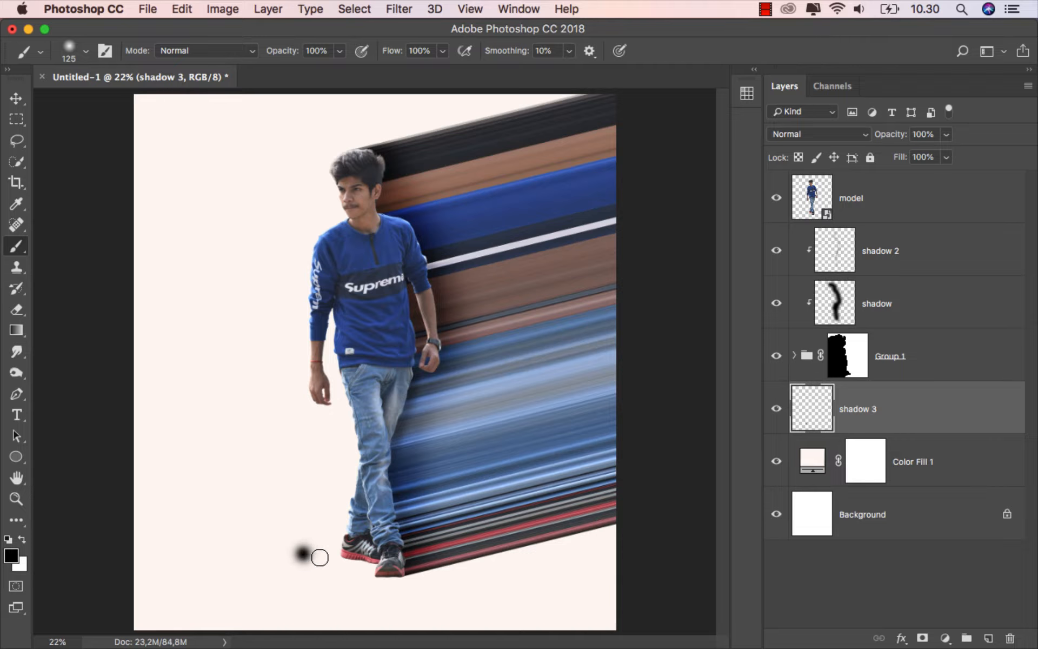
Transform the black dot into a flat ellipse at about 390% width and 68% height
key("super+t")
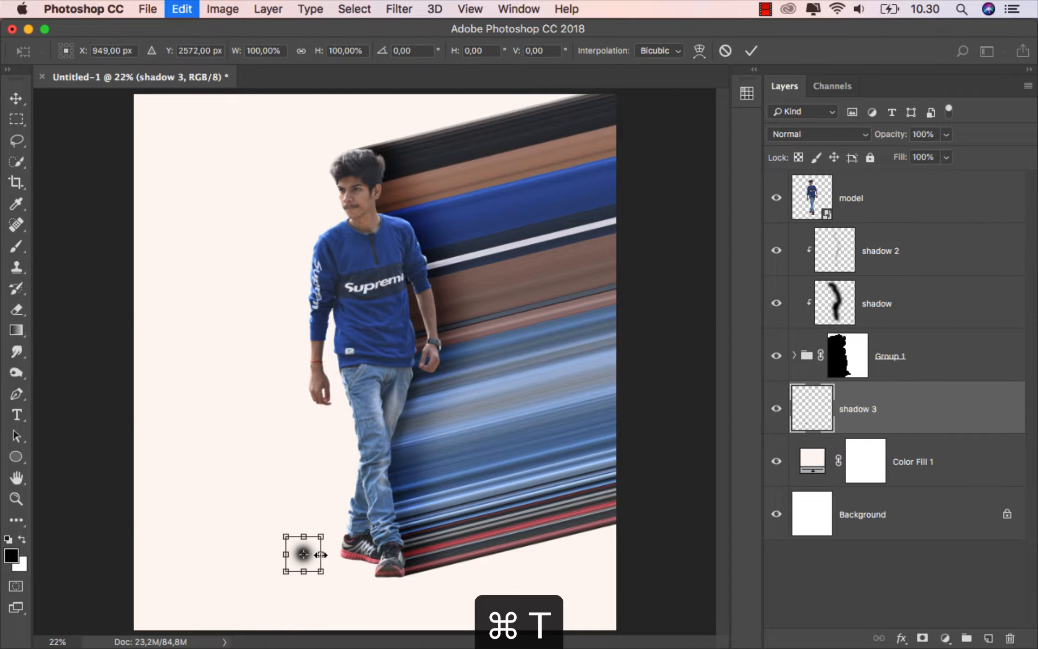
left_click_drag(320, 554, 373, 554)
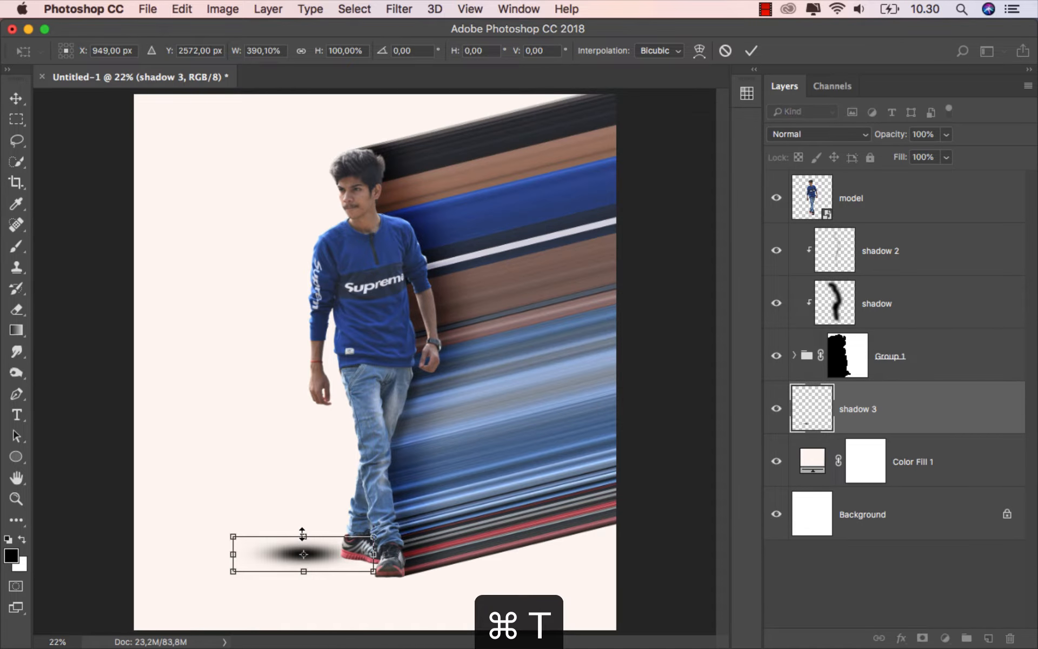
left_click_drag(304, 535, 304, 542)
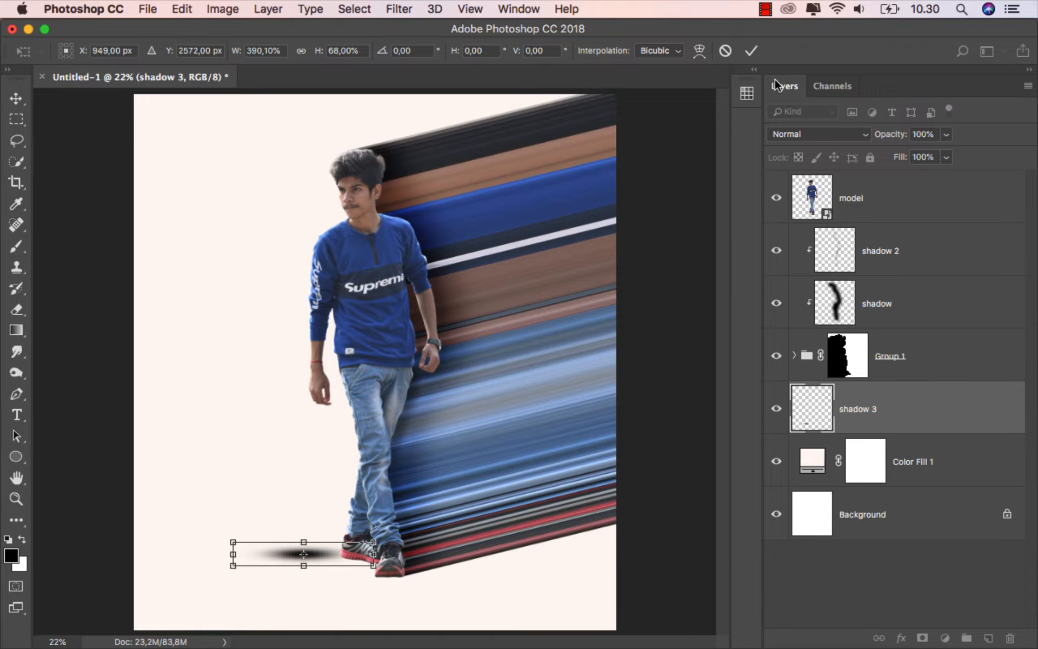
left_click(750, 50)
key("b")
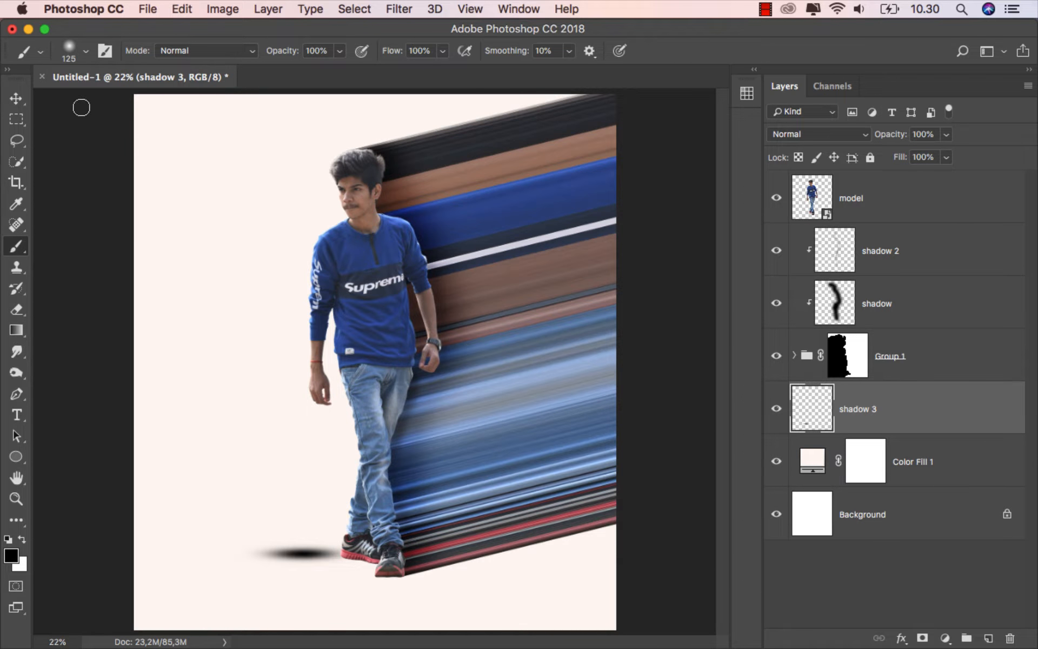
Move the flattened shadow beneath the man's rear shoe and lower the shadow 3 layer's opacity to 38%
left_click(16, 98)
left_click_drag(343, 529, 380, 535)
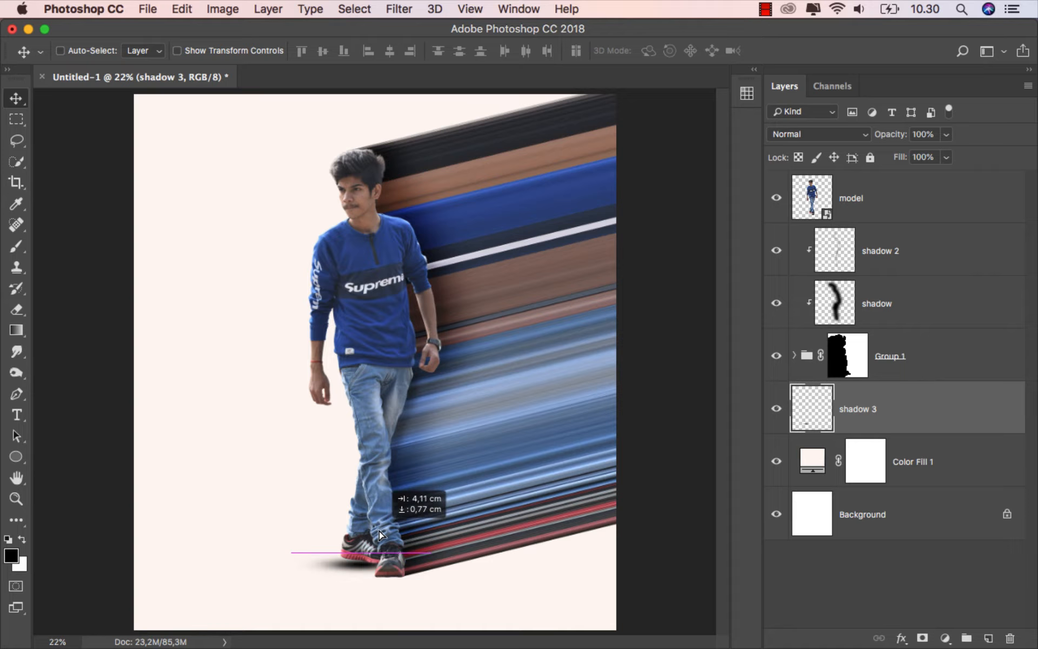
left_click(947, 135)
left_click(898, 153)
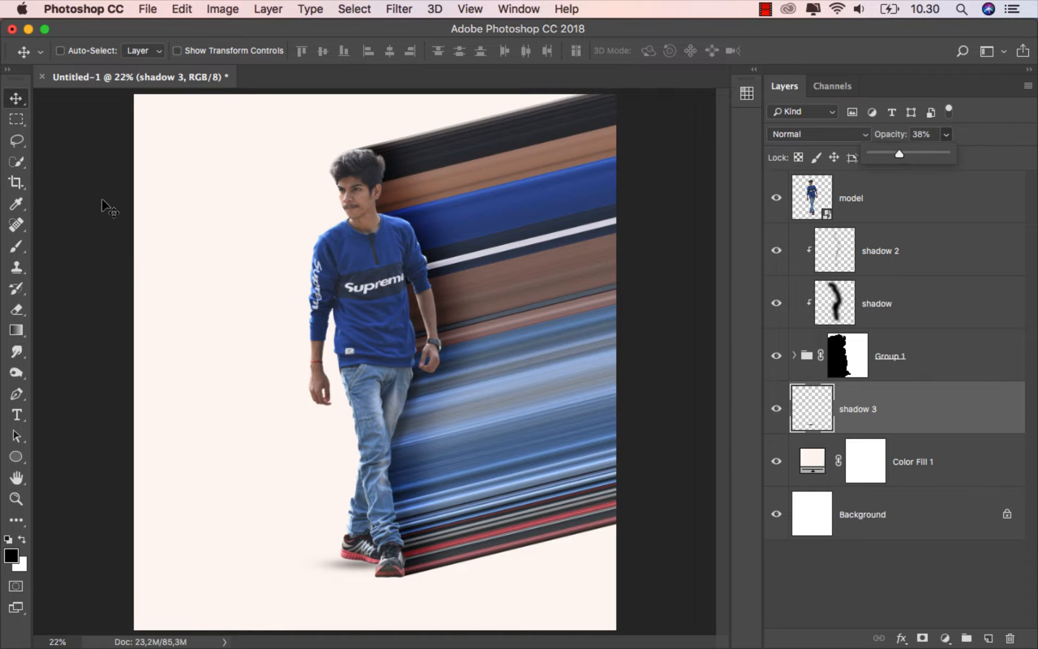
left_click(13, 102)
Fine-tune the position of the shadow 3 ellipse so it sits directly against the rear shoe's sole
scroll(373, 576, "up", 10)
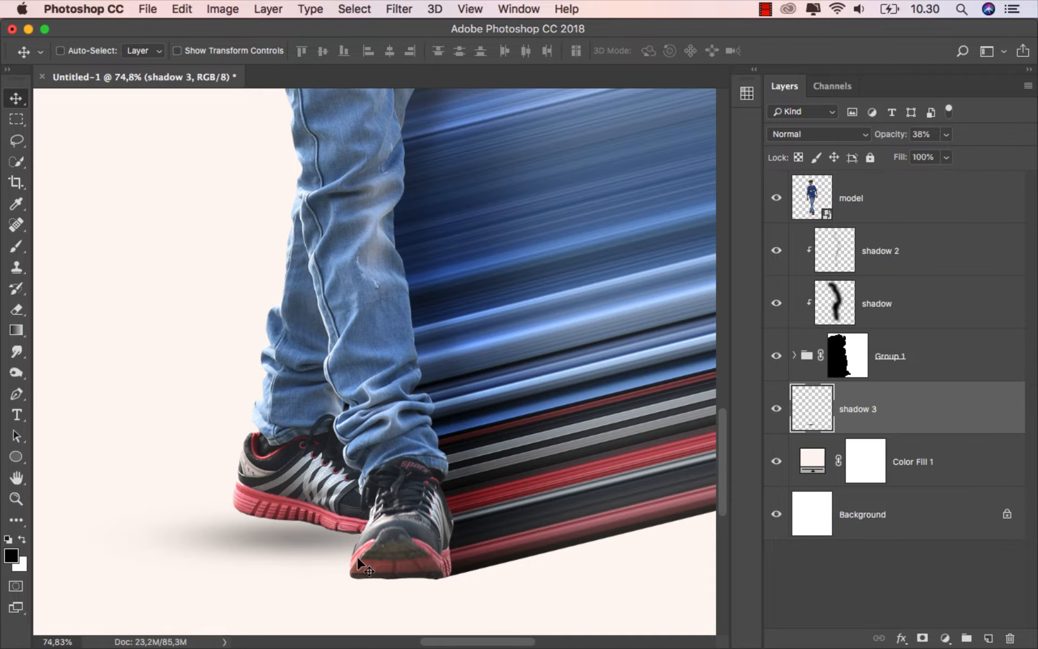
scroll(344, 558, "down", 1)
scroll(344, 556, "down", 3)
left_click_drag(304, 502, 309, 491)
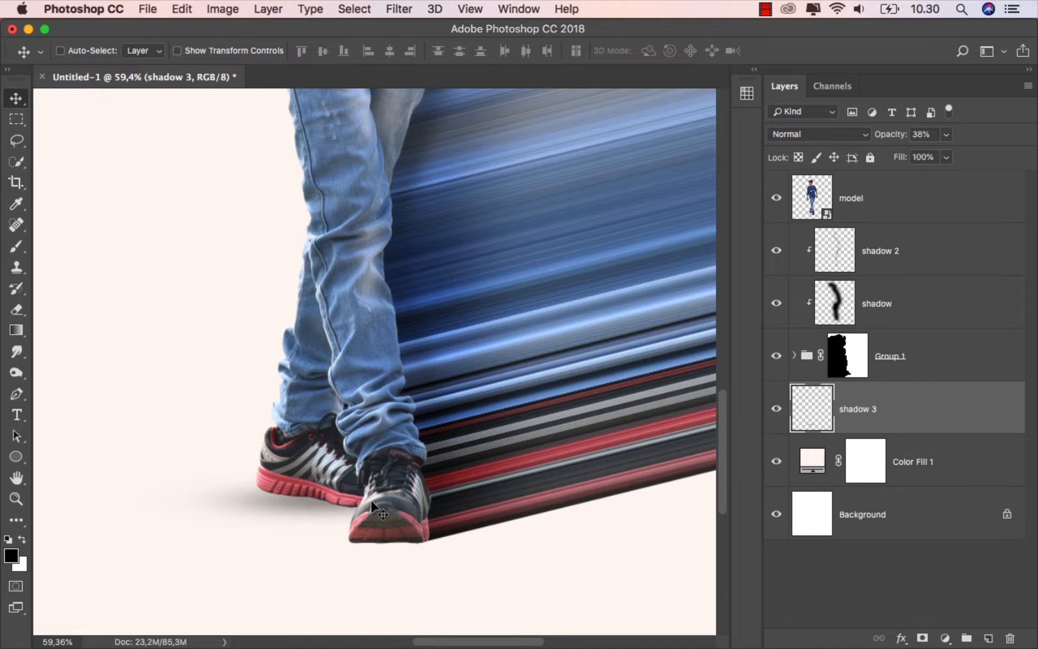
scroll(371, 500, "down", 1)
left_click_drag(371, 500, 336, 480)
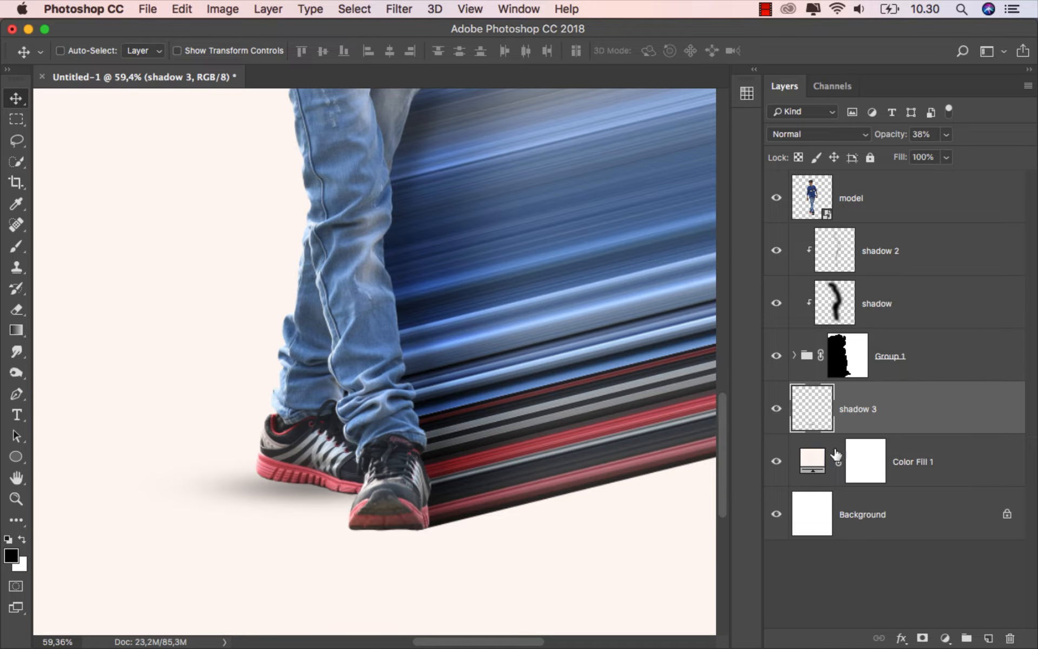
Duplicate the shadow 3 layer and move the copy beneath the man's front shoe
key("super+j")
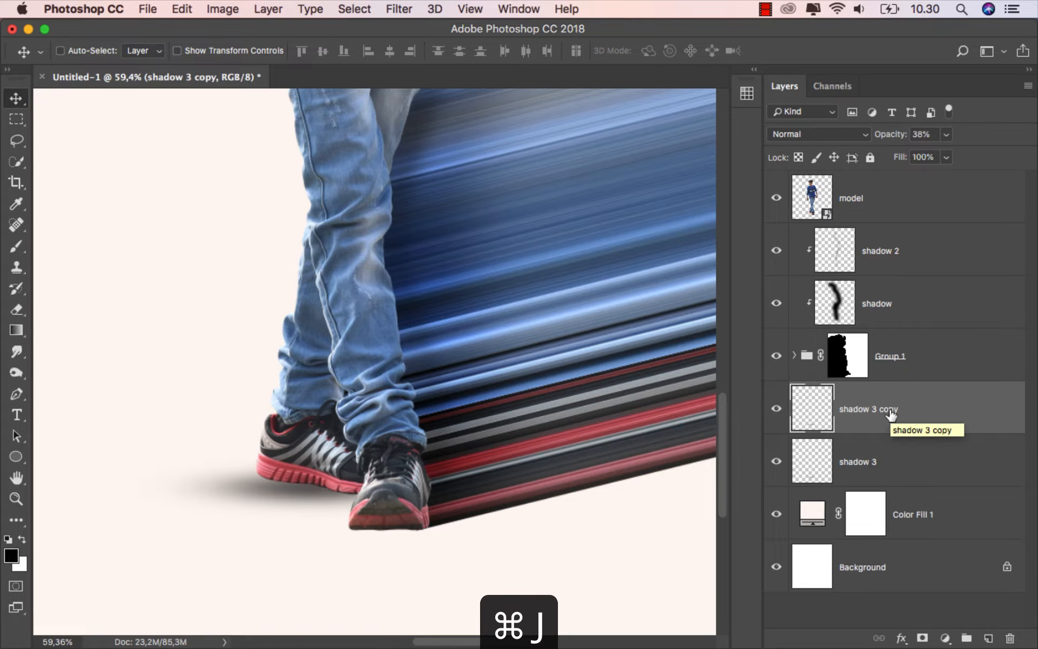
left_click_drag(557, 489, 369, 509)
scroll(462, 522, "down", 5)
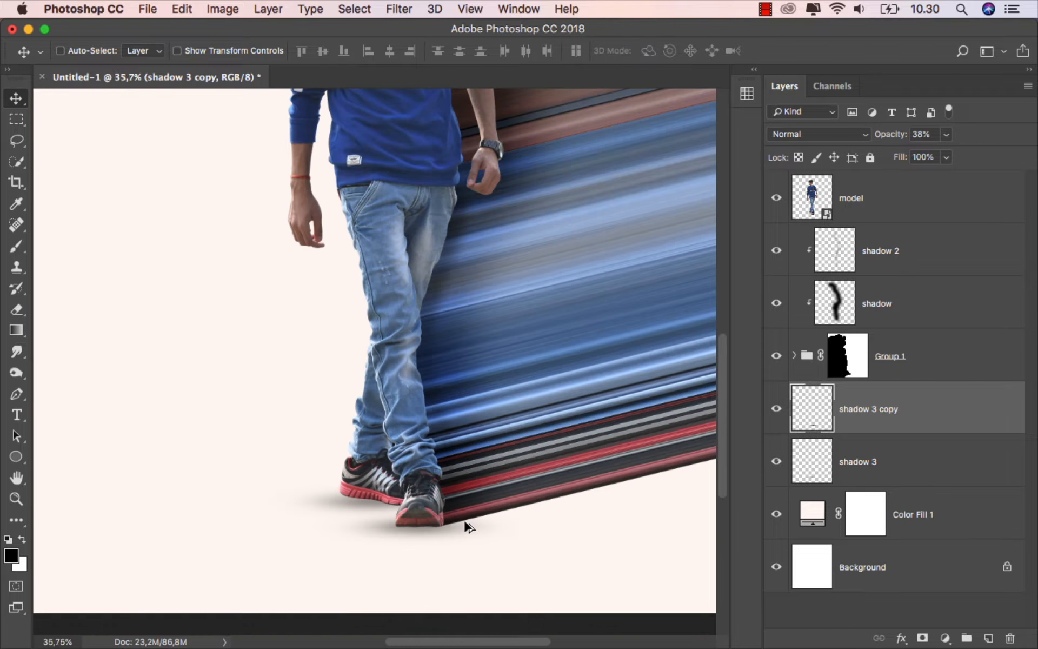
scroll(465, 523, "down", 3)
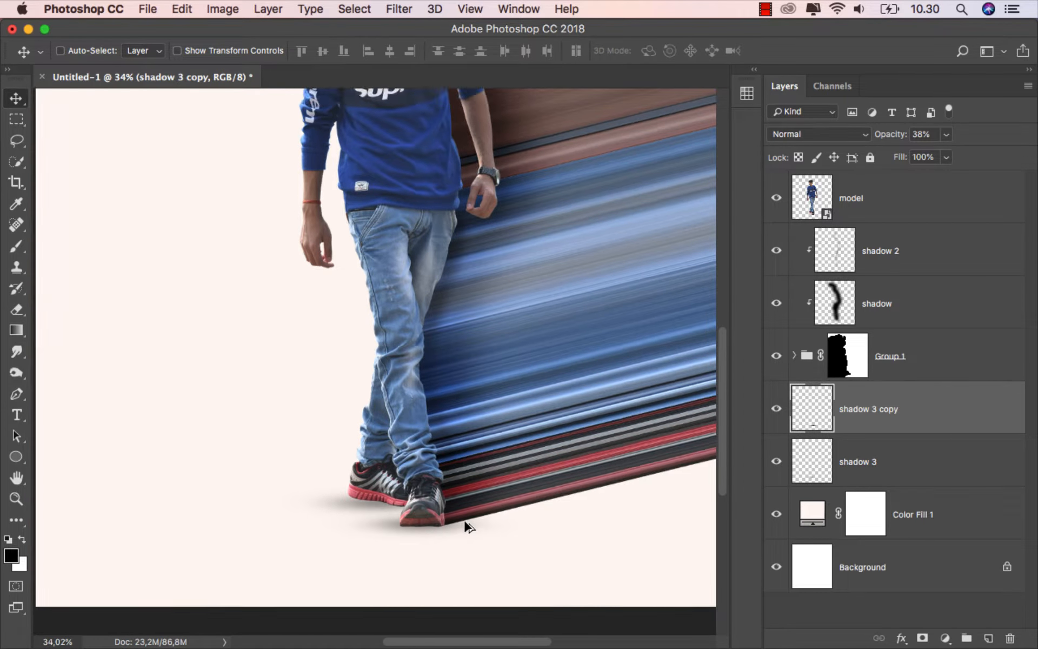
scroll(459, 530, "up", 2)
Scale the copied shadow to about 121% width and 189% height, and nudge it into place under the front shoe
key("super+t")
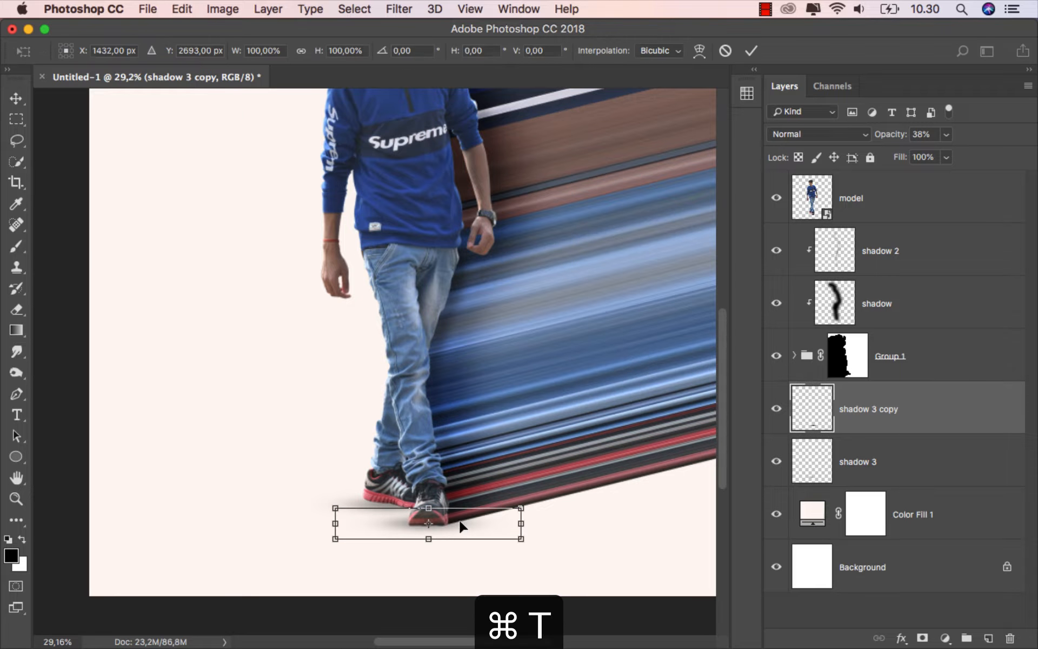
left_click_drag(520, 523, 540, 523)
left_click_drag(428, 508, 460, 514)
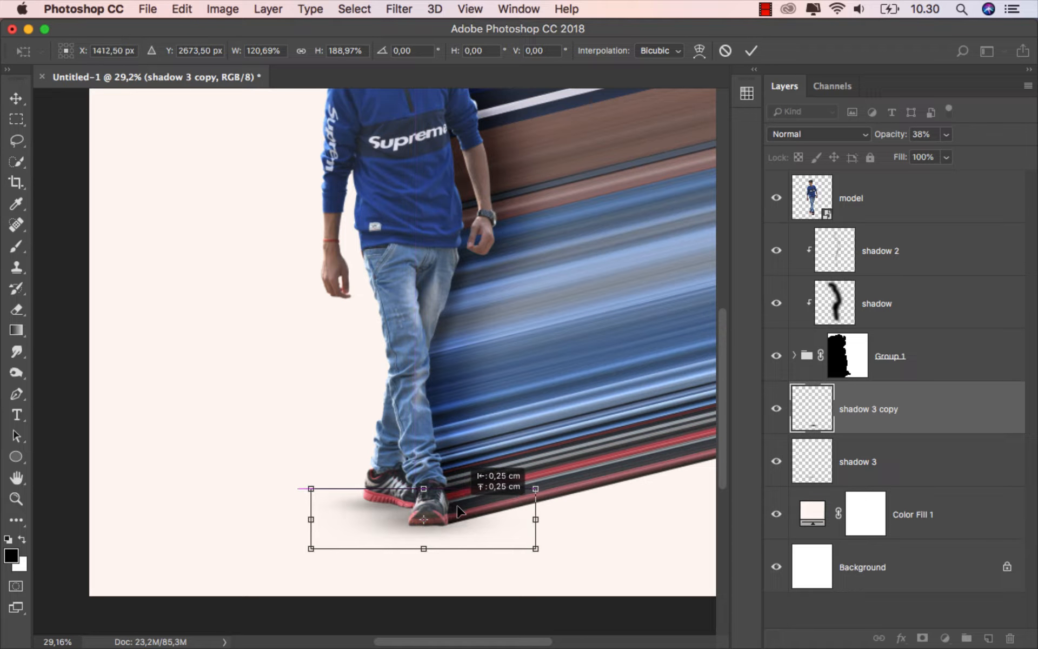
left_click(751, 50)
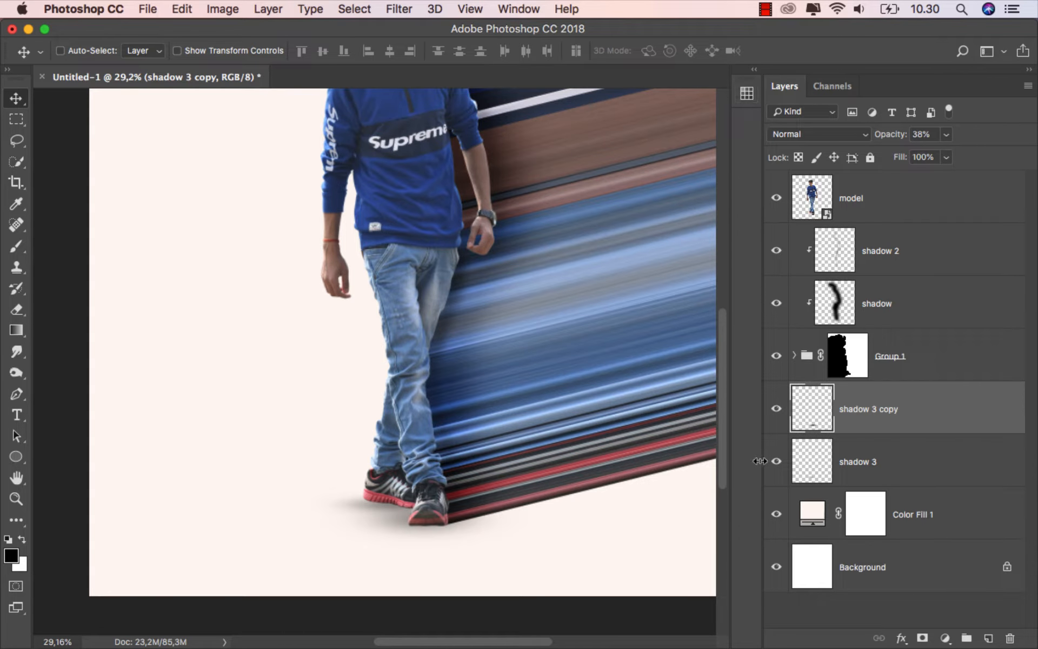
Scale the shadow 3 layer under the rear shoe to about 139% width and 140% height
left_click(776, 462)
left_click(776, 461)
left_click(871, 464)
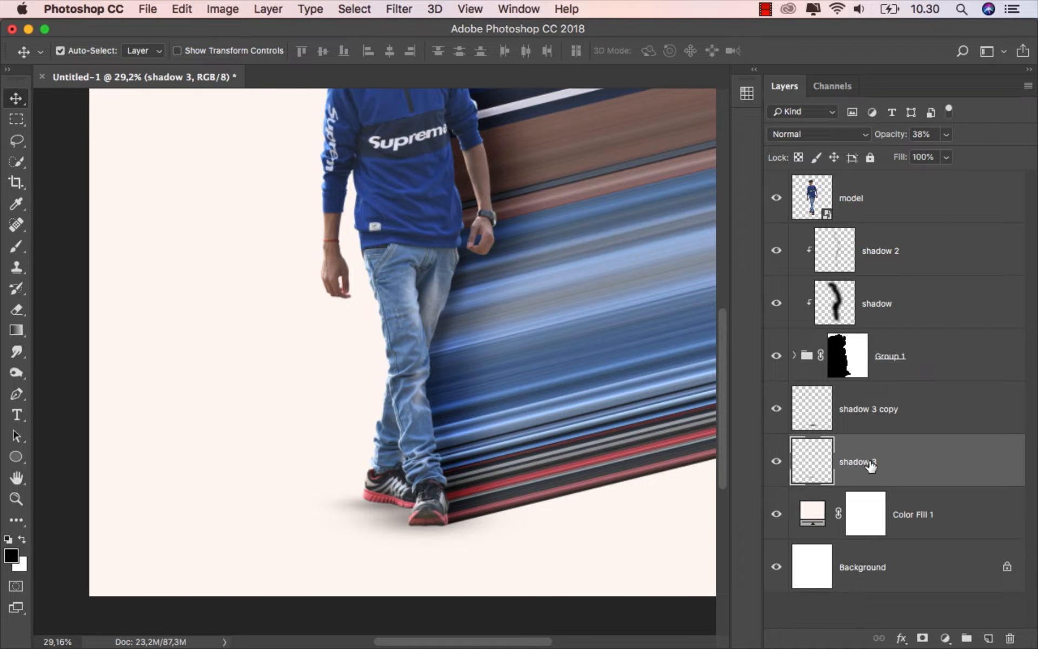
key("super+t")
left_click_drag(483, 521, 527, 527)
left_click_drag(293, 482, 262, 461)
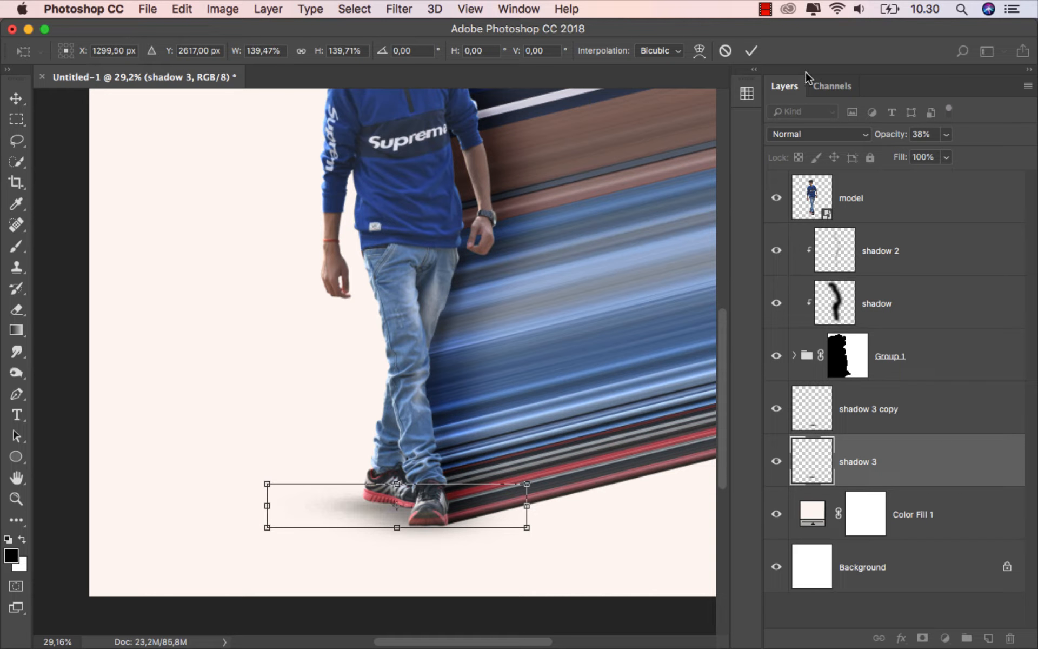
left_click(752, 51)
Select all layers from shadow 3 up to model and shift them together horizontally toward the left of the canvas
scroll(395, 471, "down", 5)
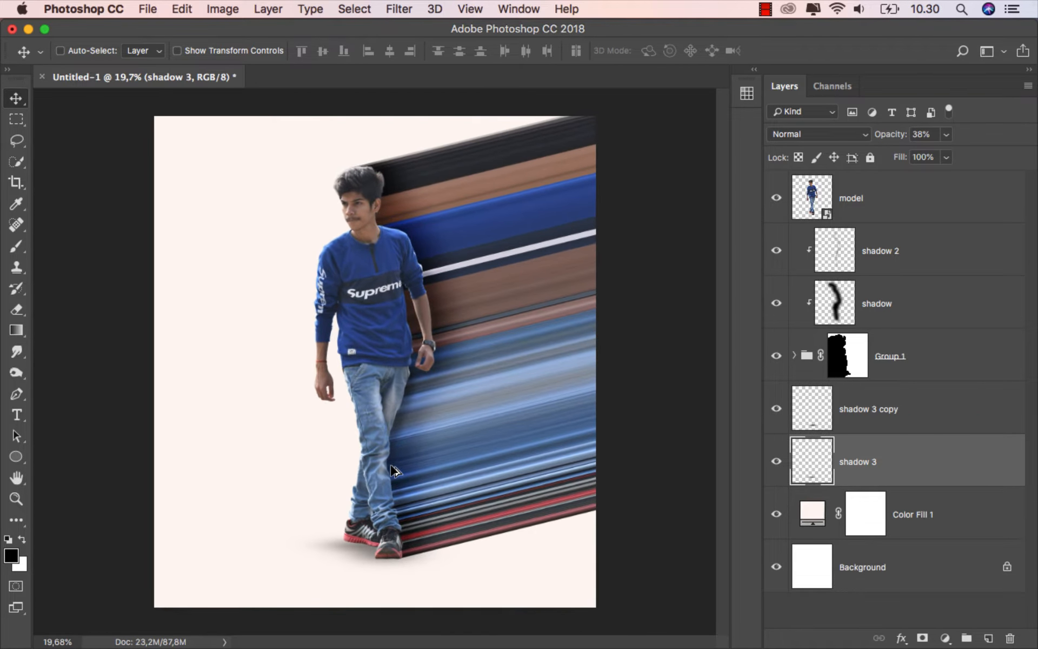
scroll(394, 471, "up", 1)
scroll(396, 430, "up", 1)
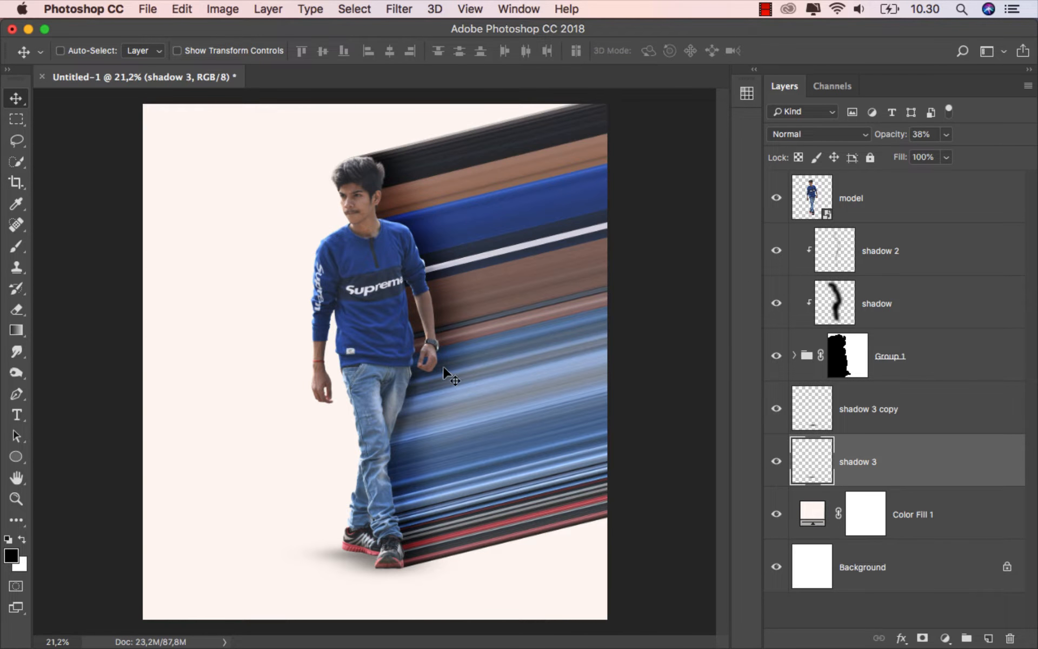
scroll(444, 369, "down", 1)
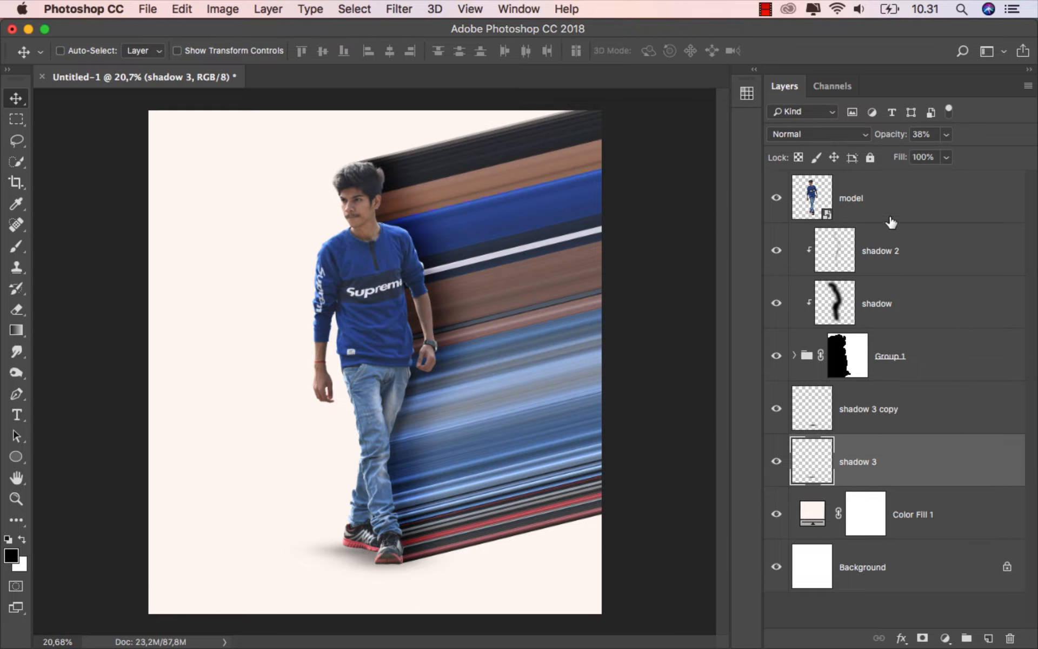
left_click(906, 204, "shift")
left_click_drag(402, 259, 366, 257)
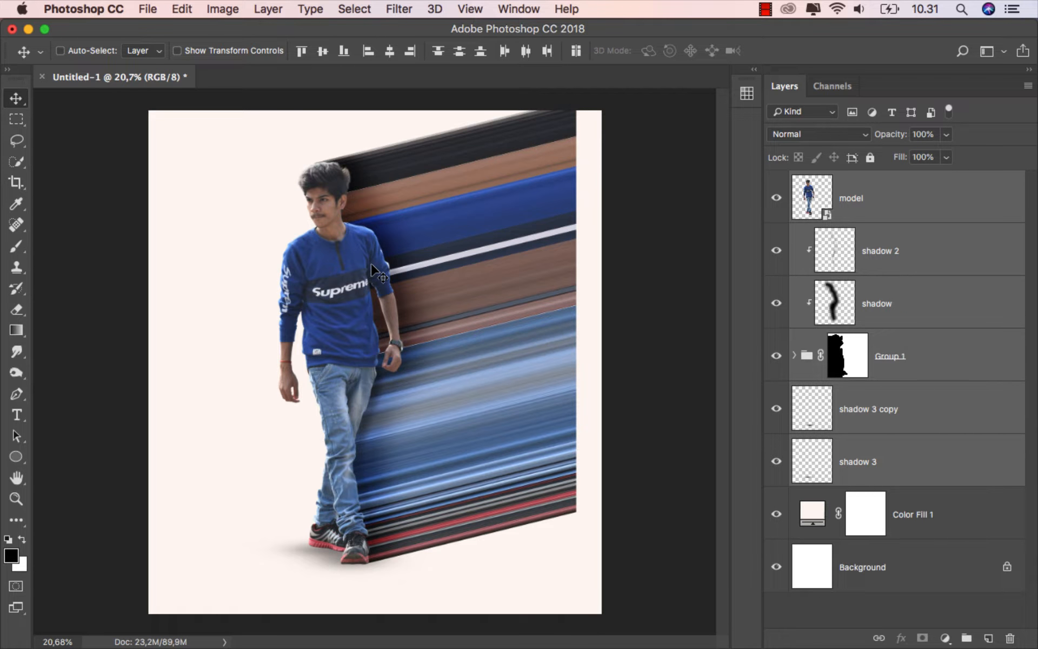
key("shift+Left")
key("shift+Left")
key("shift+Left")
key("shift+Left")
key("shift+Left")
key("shift+Left")
key("shift+Left")
key("shift+Left")
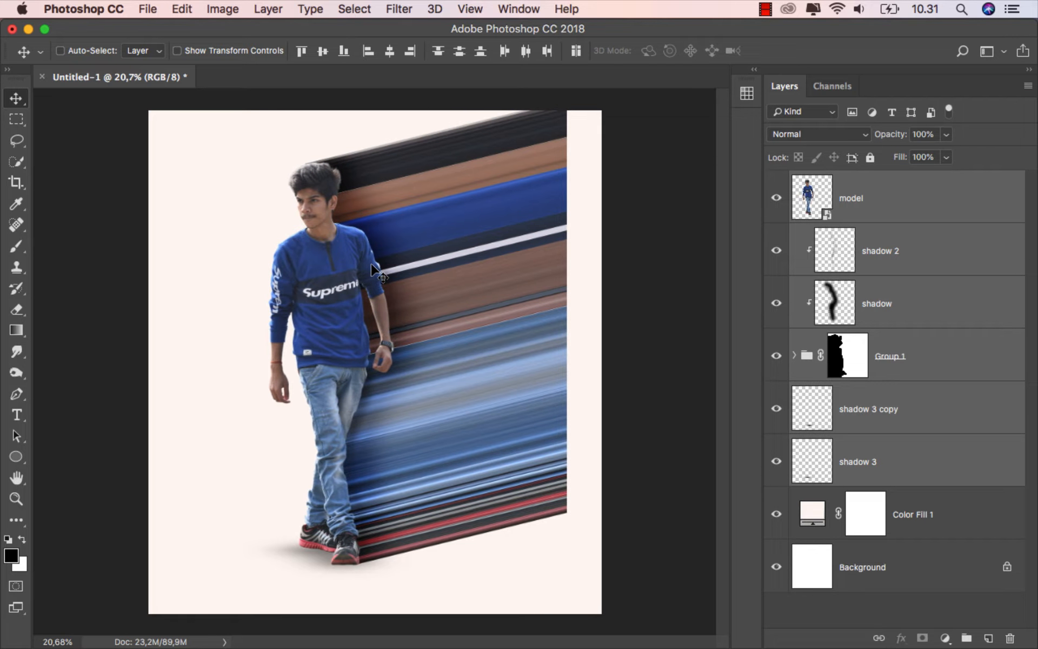
key("shift+Left")
key("shift+Left")
key("shift+Left")
key("shift+Left")
key("shift+Left")
key("shift+Left")
key("shift+Left")
key("shift+Left")
key("shift+Left")
key("shift+Left")
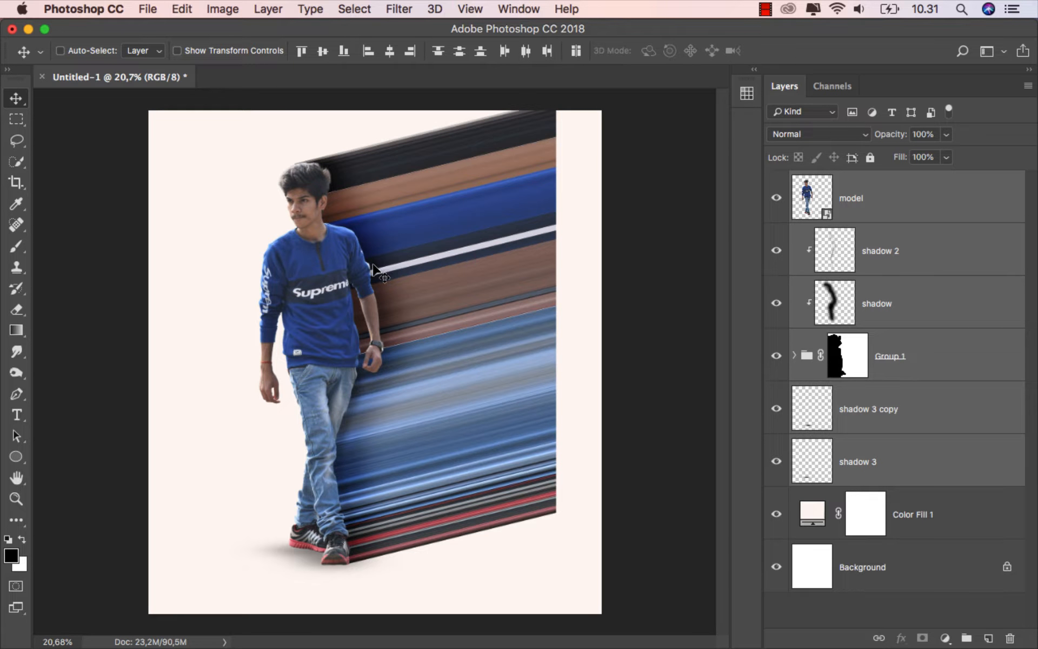
Stretch Group 1 horizontally to about 125% width so the bands reach the canvas's right edge and extend behind the man
left_click(923, 371)
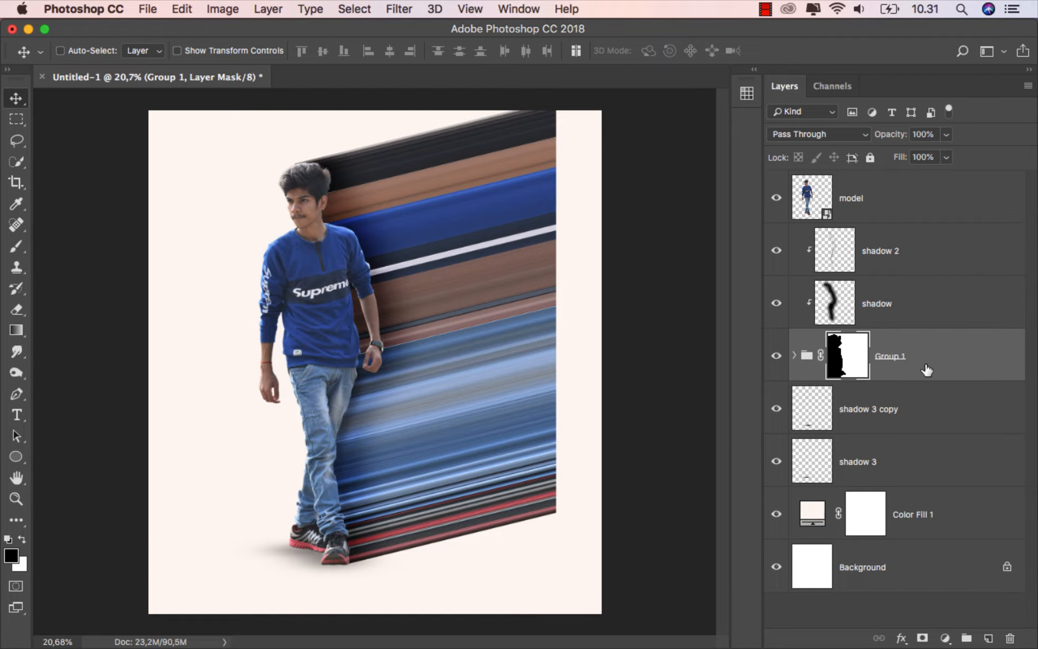
left_click(924, 369)
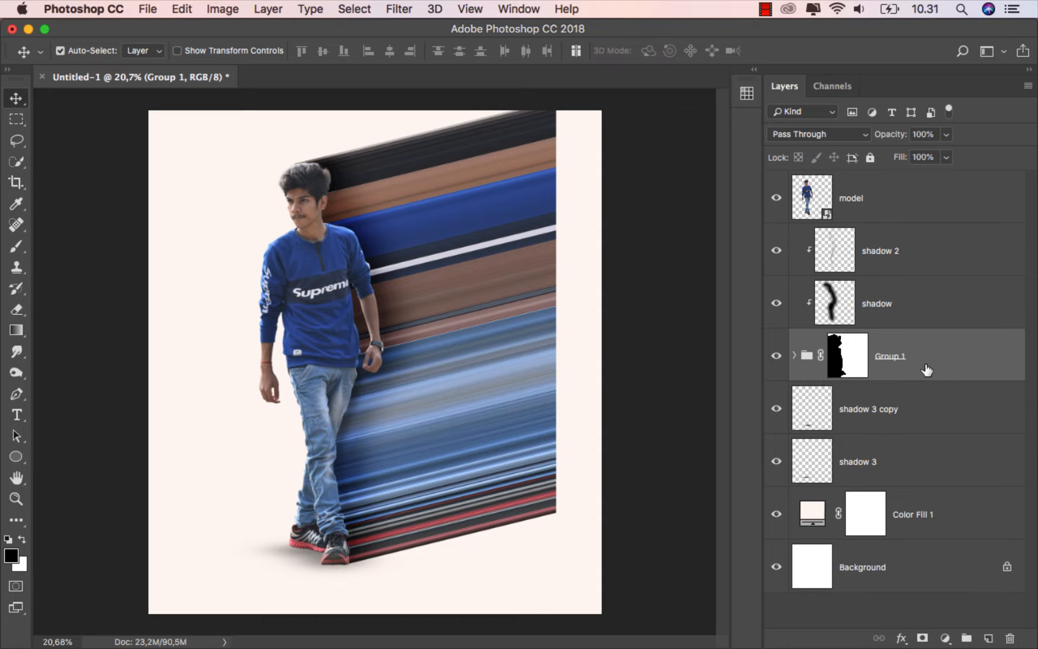
key("super+t")
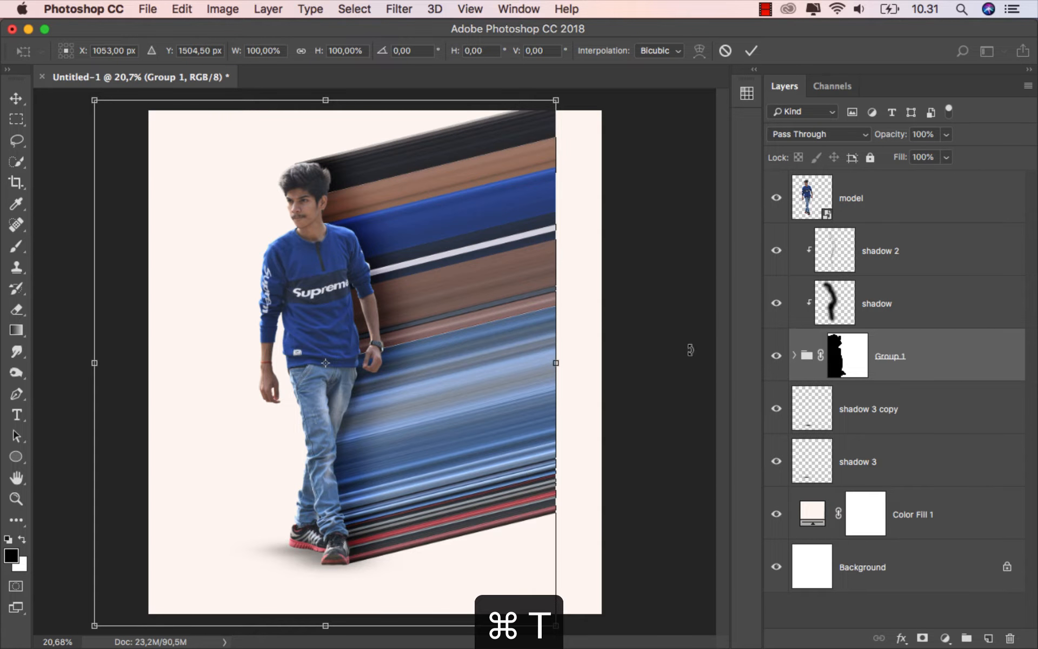
left_click_drag(555, 361, 593, 361)
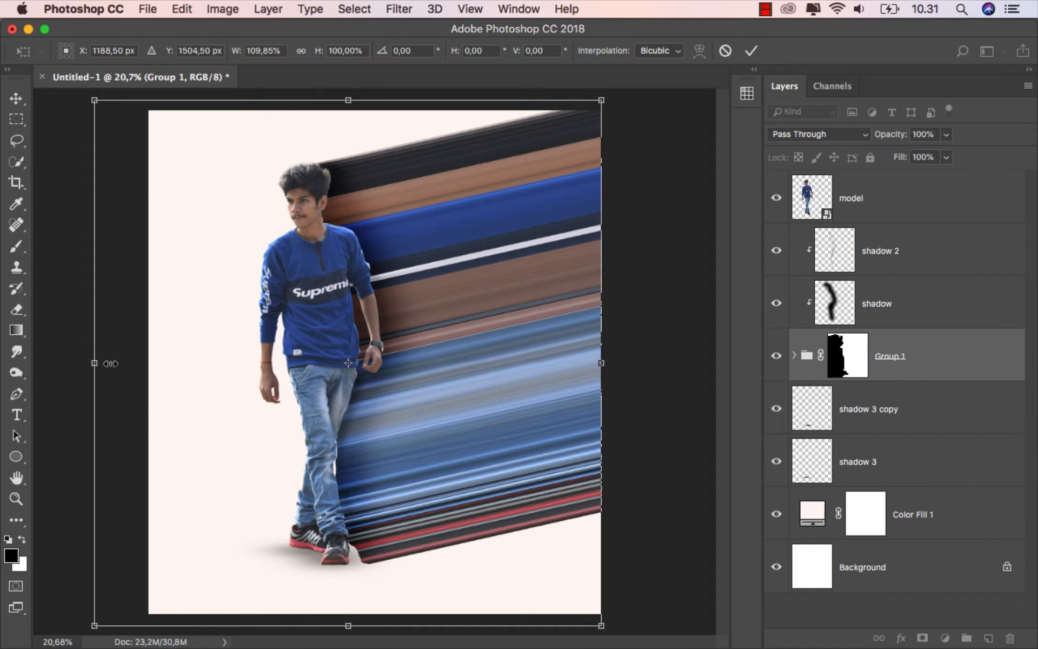
left_click_drag(94, 363, 55, 363)
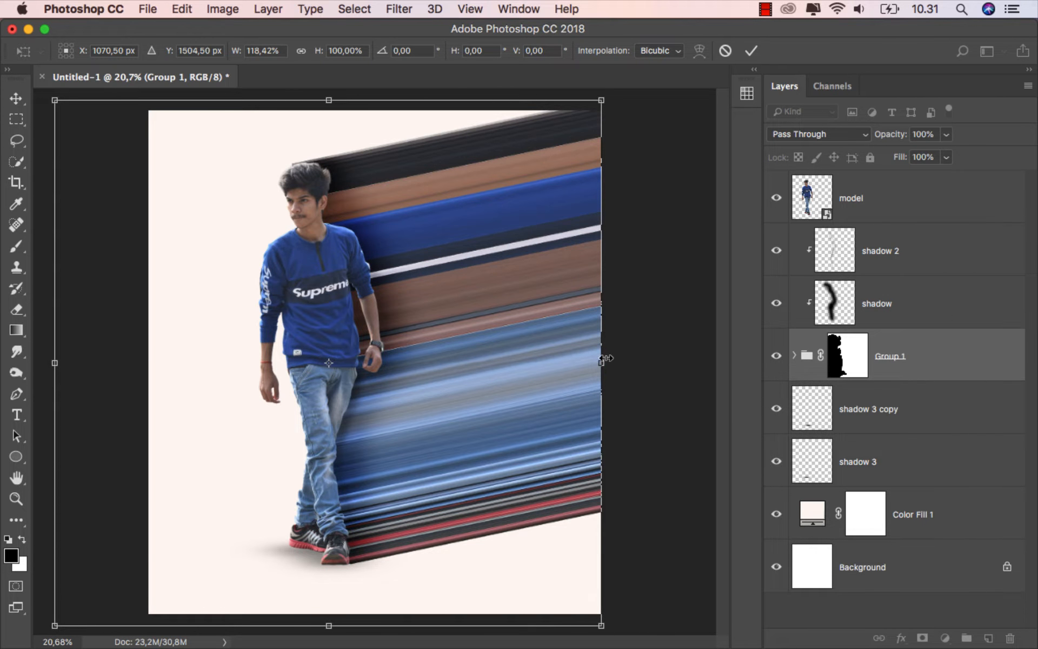
left_click_drag(602, 360, 612, 358)
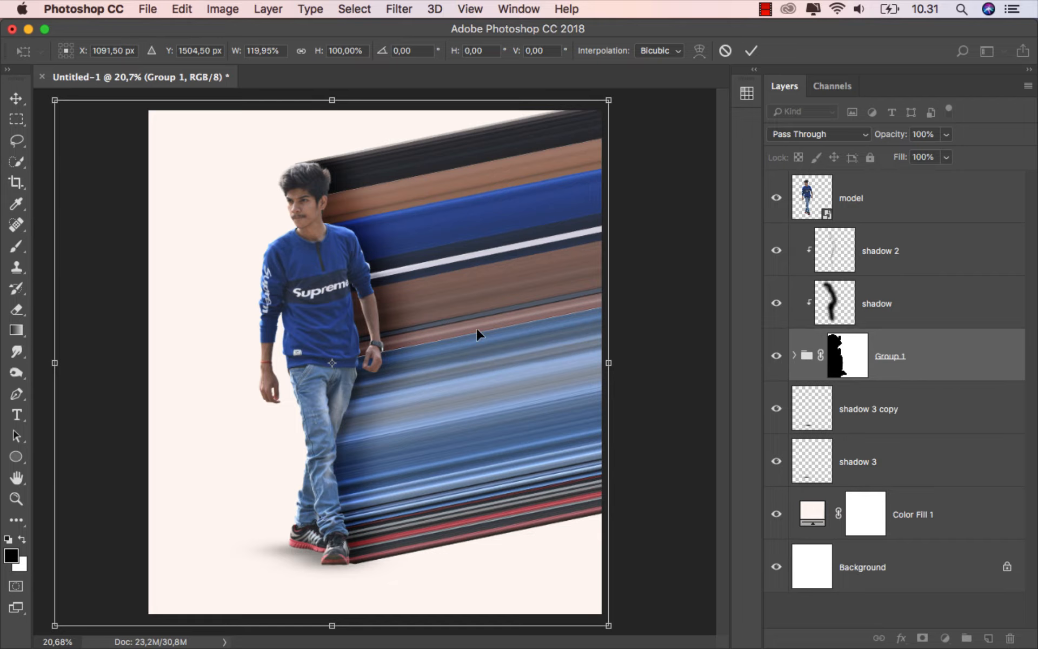
scroll(323, 404, "down", 2)
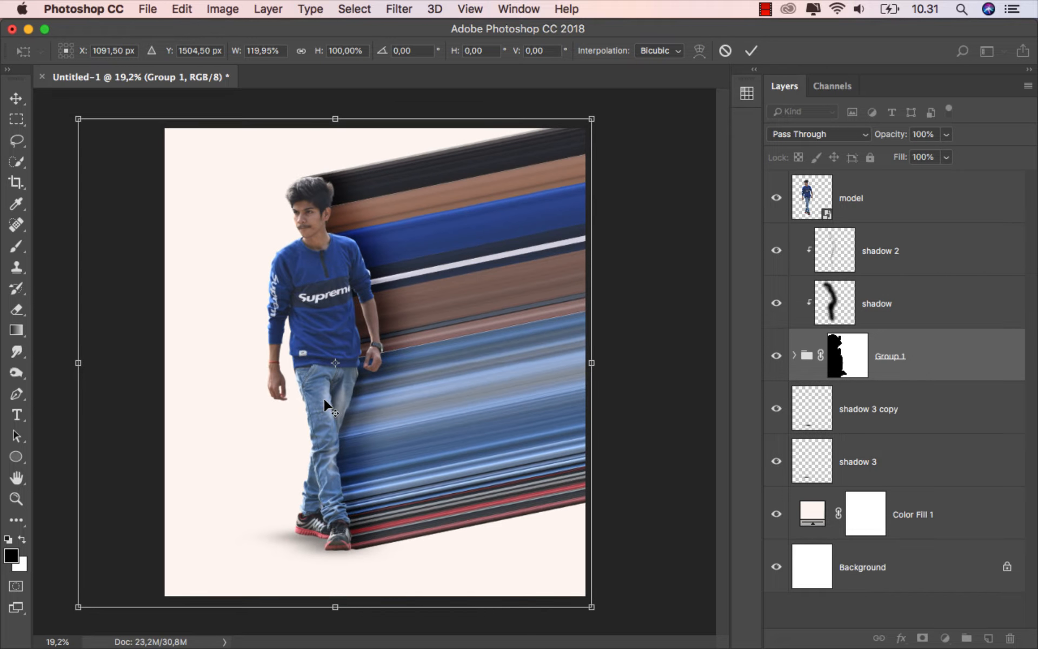
left_click_drag(77, 361, 57, 362)
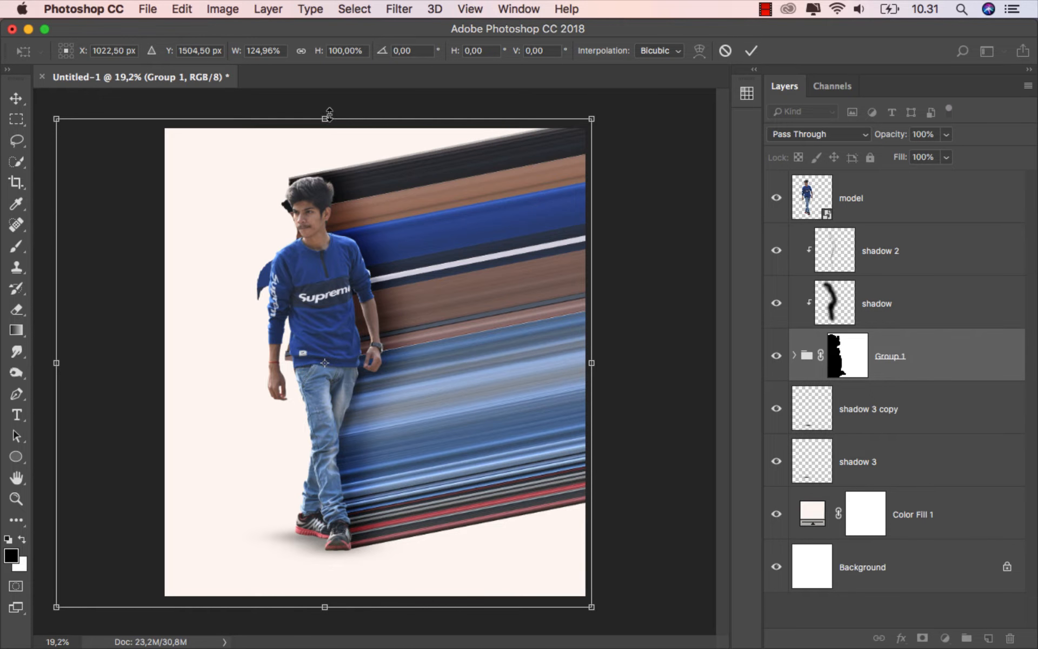
Scale Group 1's height to about 99% to align the stripes' upper edge with the man's hair, and apply the transform
left_click_drag(329, 114, 331, 115)
scroll(325, 114, "up", 5)
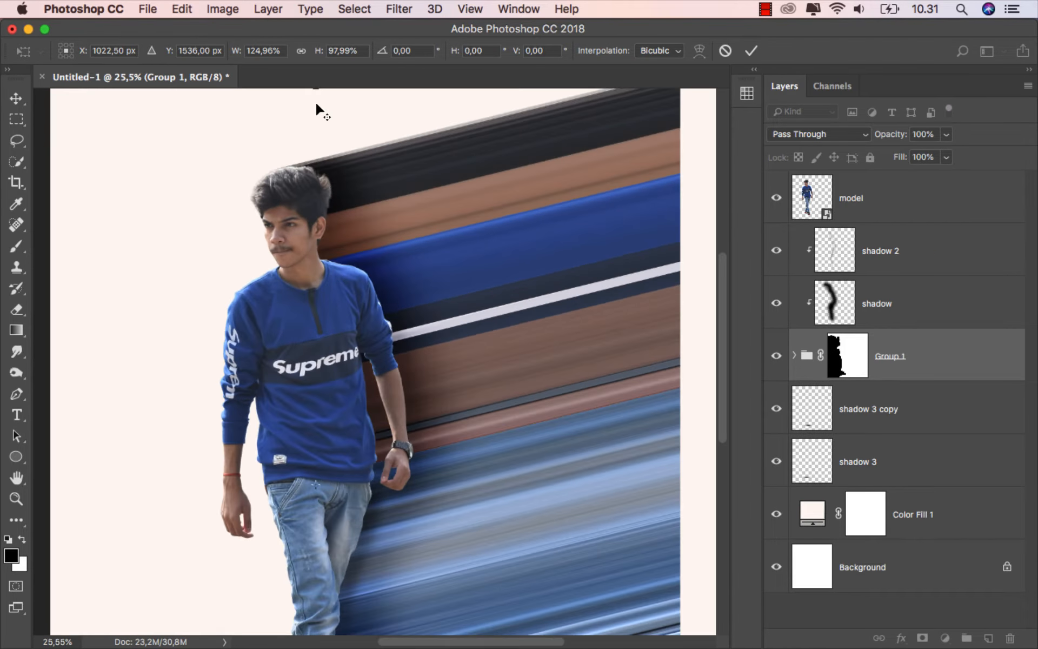
scroll(313, 119, "up", 3)
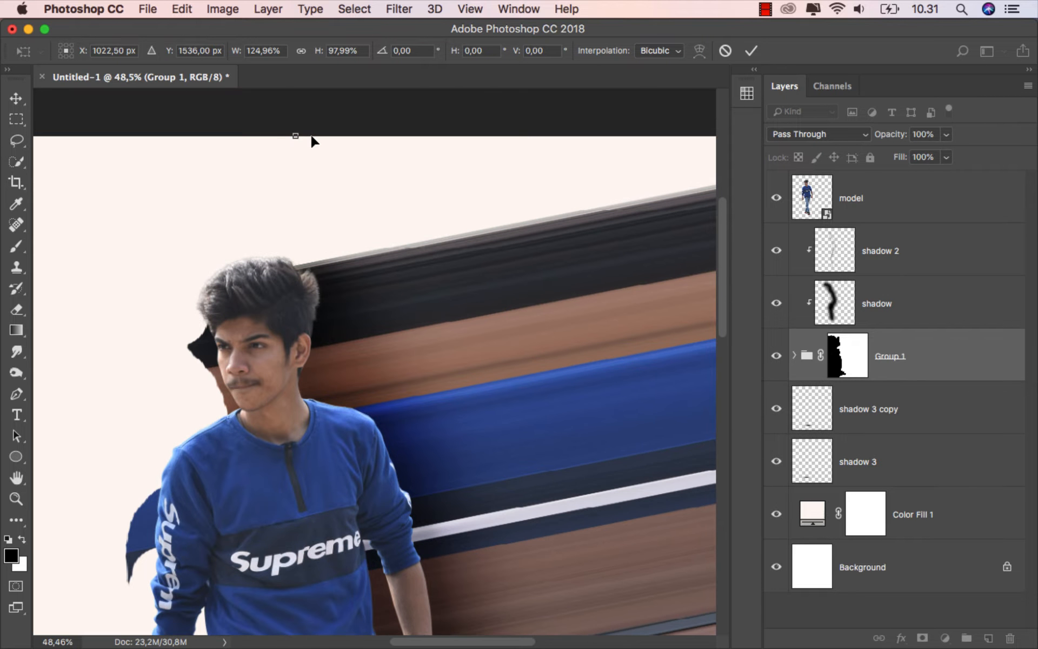
left_click_drag(296, 136, 299, 120)
left_click(750, 51)
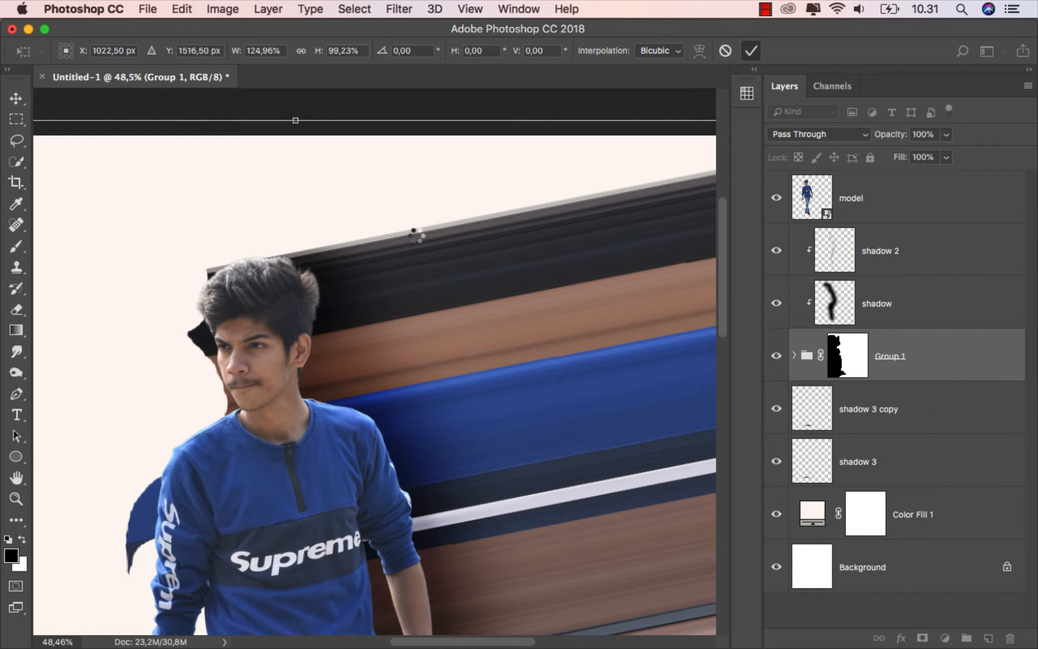
Paint black on Group 1's mask with a 125 px hard round brush to hide the stripe remnants beside the man's head and arm
scroll(382, 248, "down", 6)
scroll(365, 230, "up", 1)
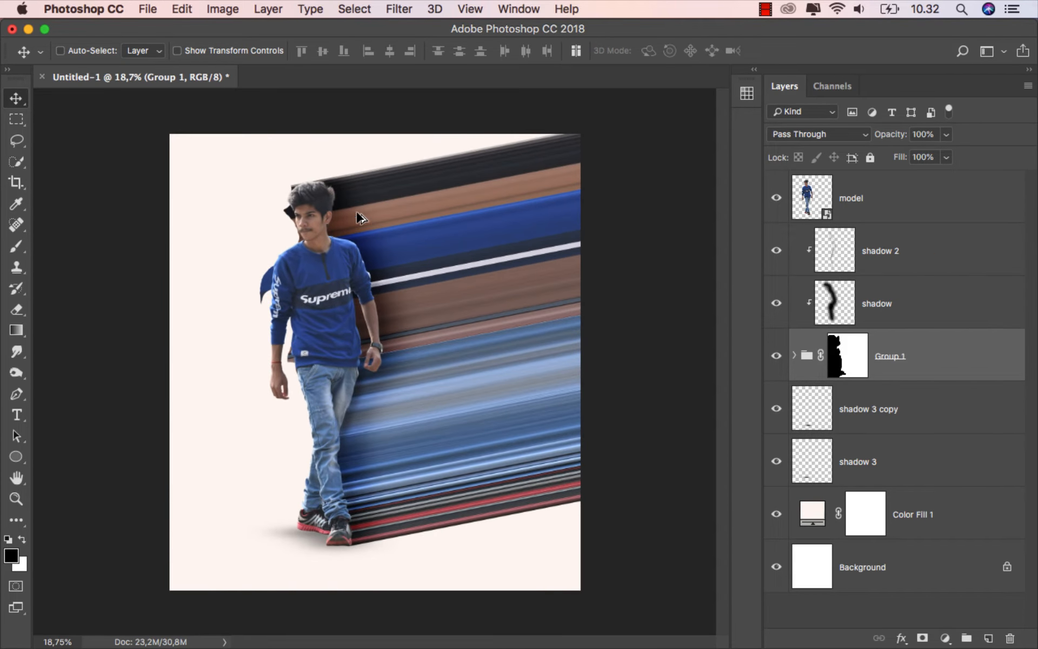
left_click(847, 356)
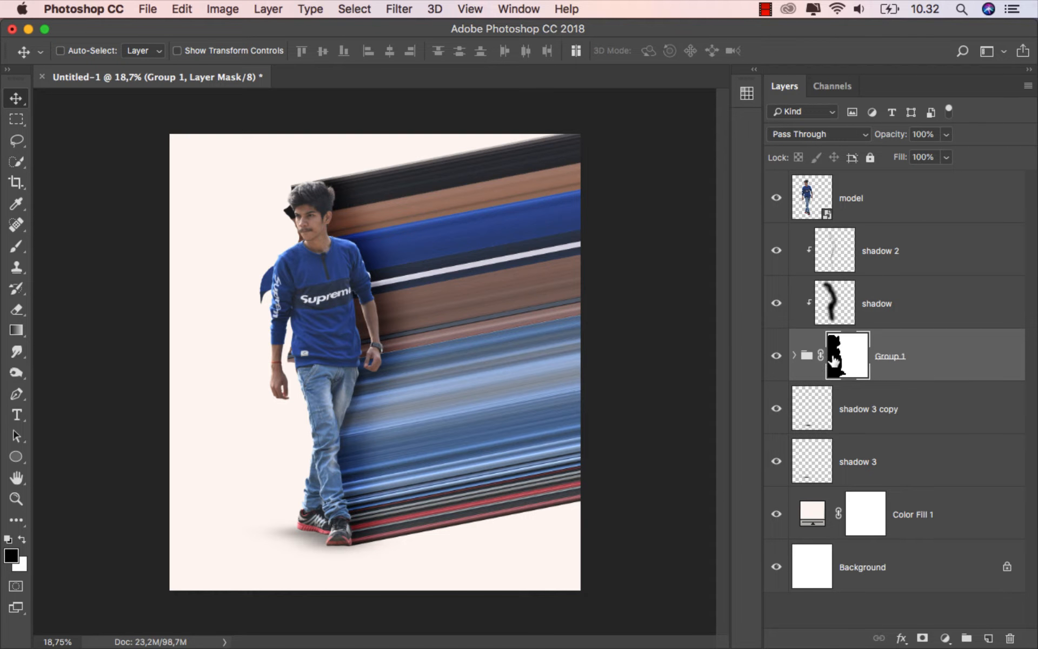
left_click(17, 247)
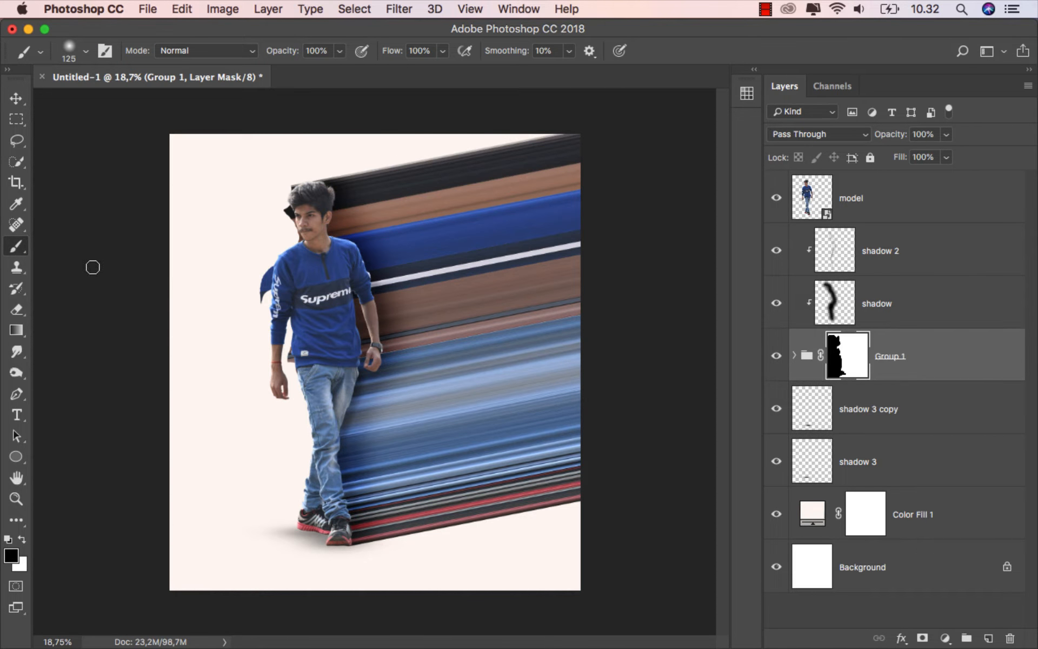
right_click(258, 276)
left_click(345, 421)
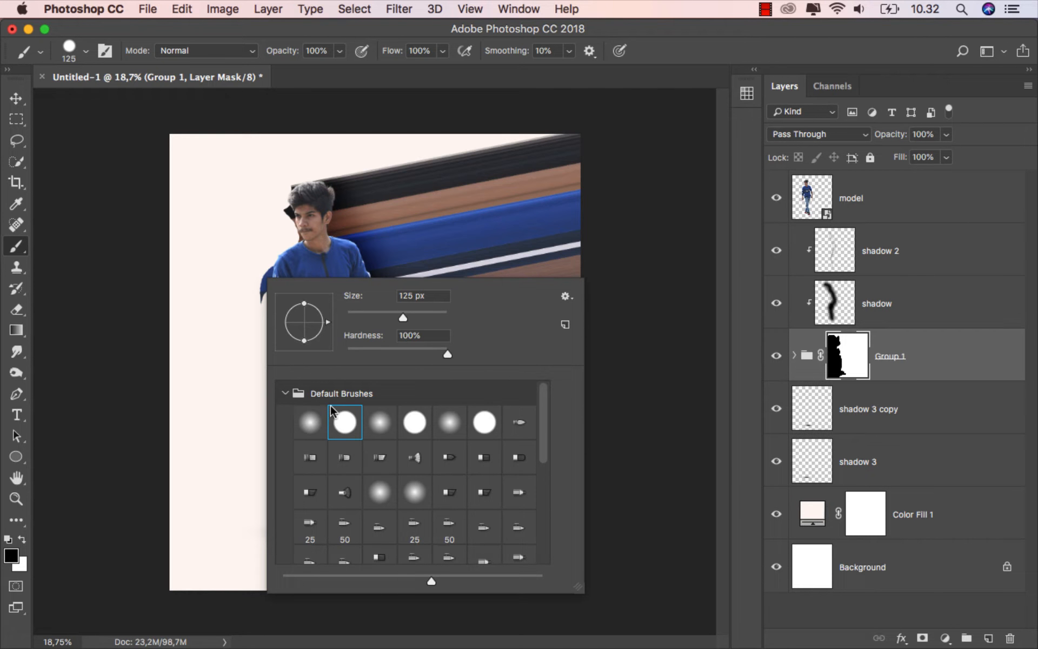
key("Return")
mouse_move(294, 185)
left_mouse_down()
mouse_move(280, 204)
mouse_move(298, 239)
mouse_move(255, 273)
mouse_move(265, 287)
left_mouse_up()
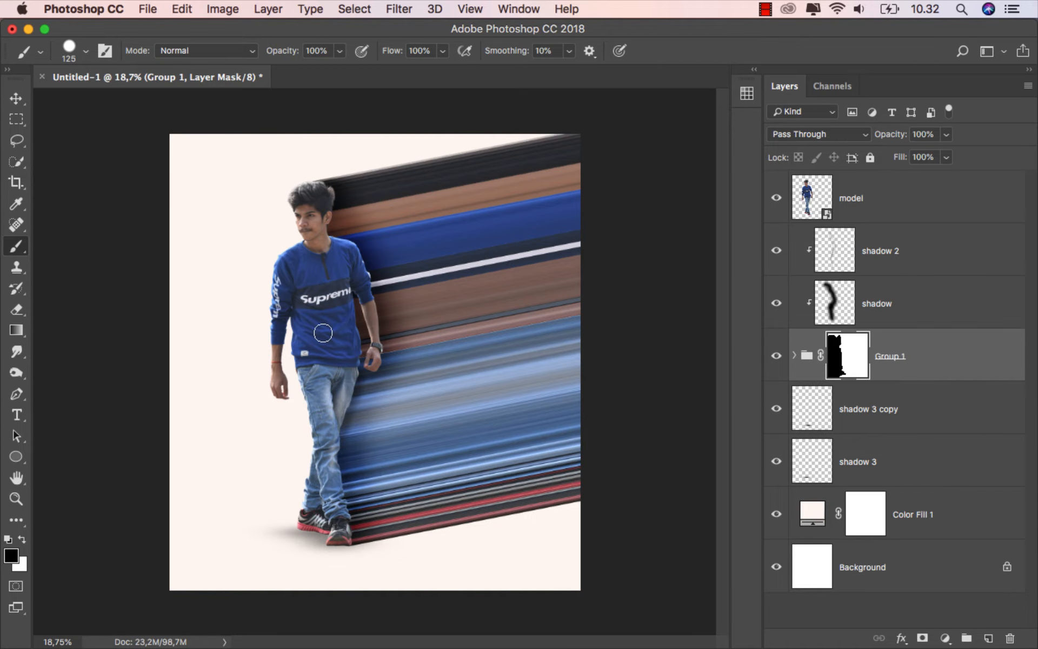
left_click(18, 98)
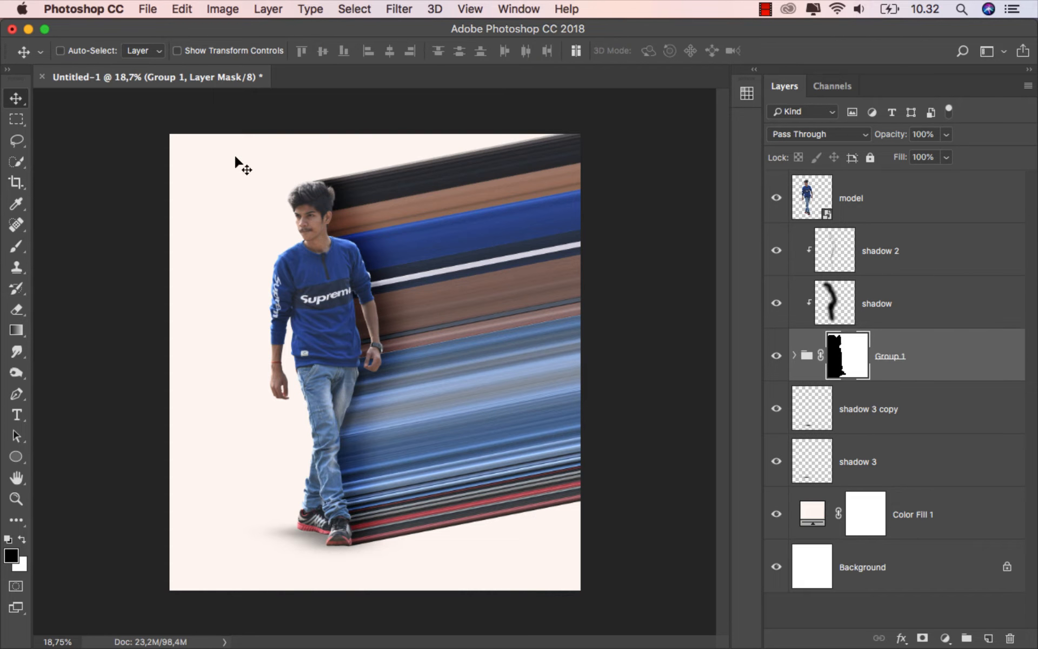
left_click(777, 357)
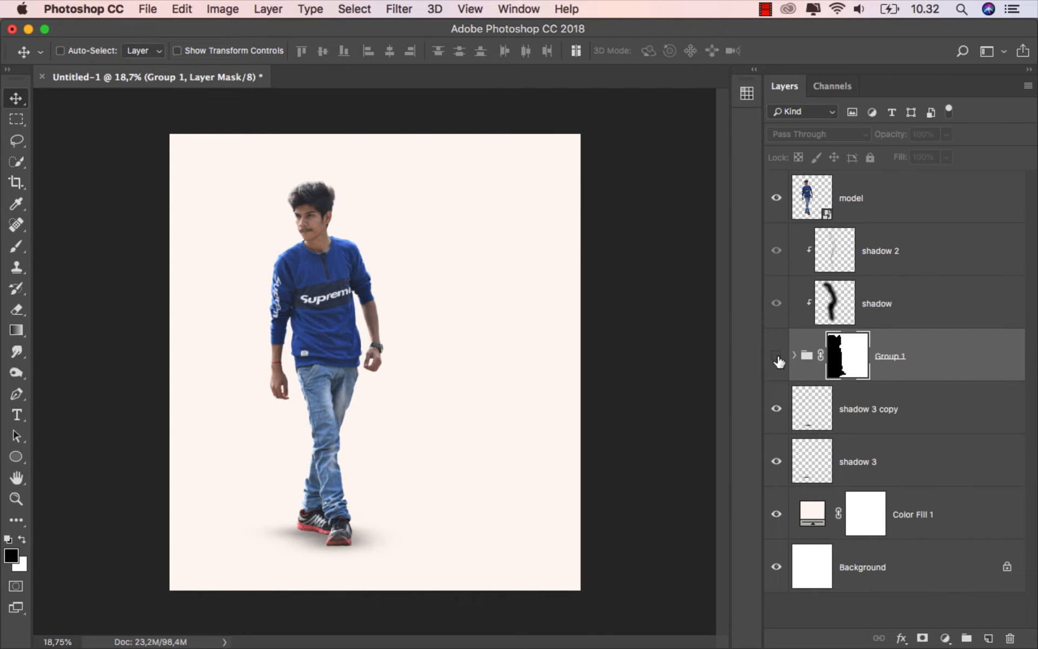
left_click(777, 358)
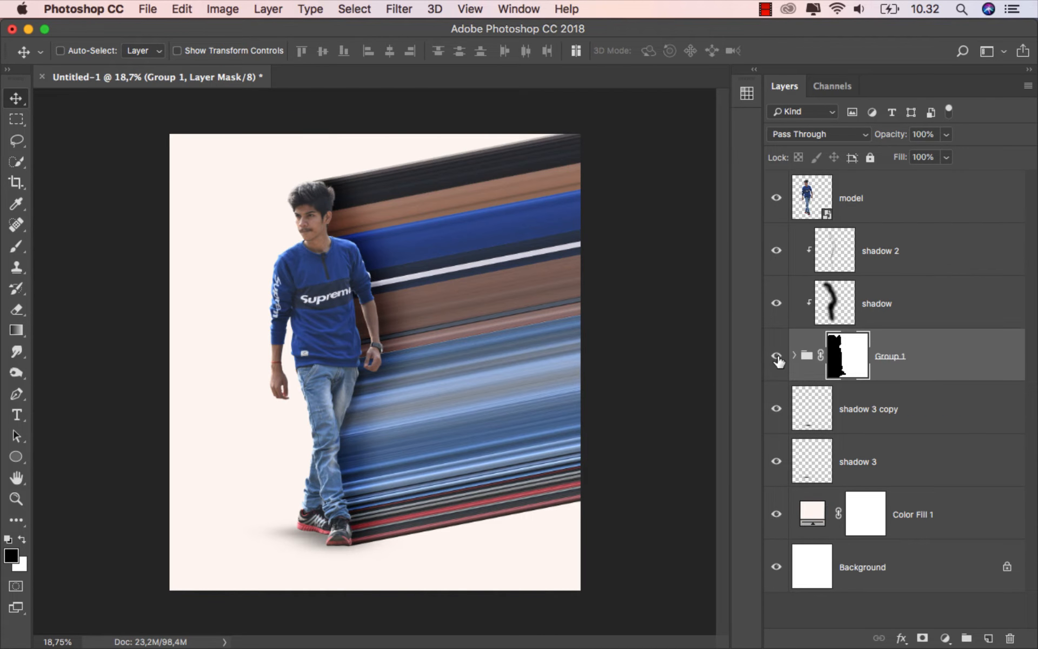
Add a Brightness/Contrast adjustment clipped to the model layer, with brightness 10 and contrast 10, and compare before and after
left_click(934, 359)
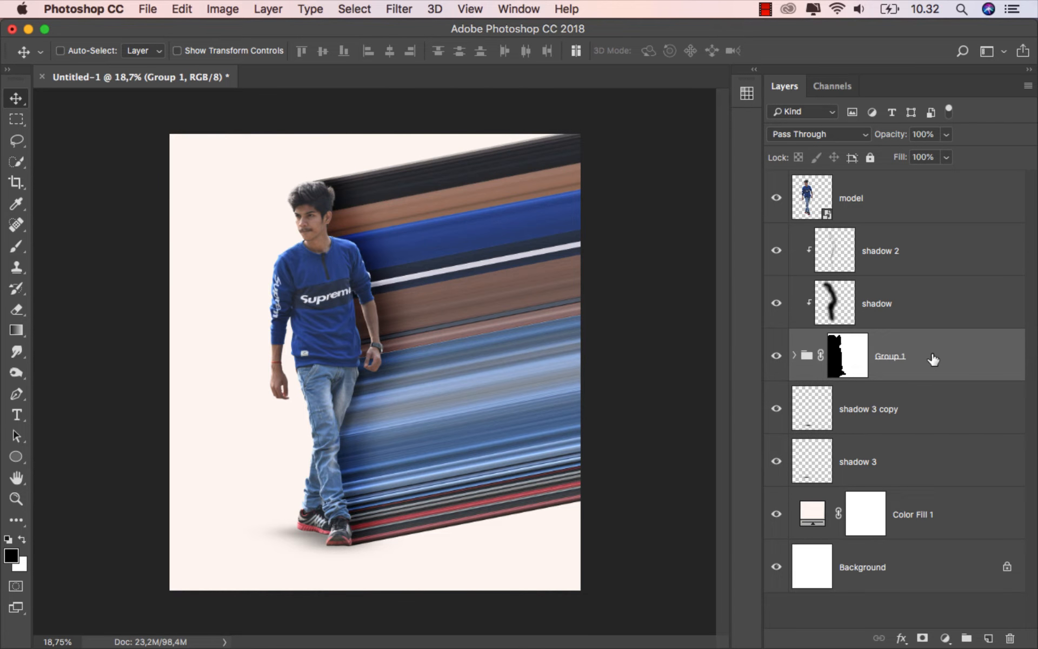
left_click(904, 204)
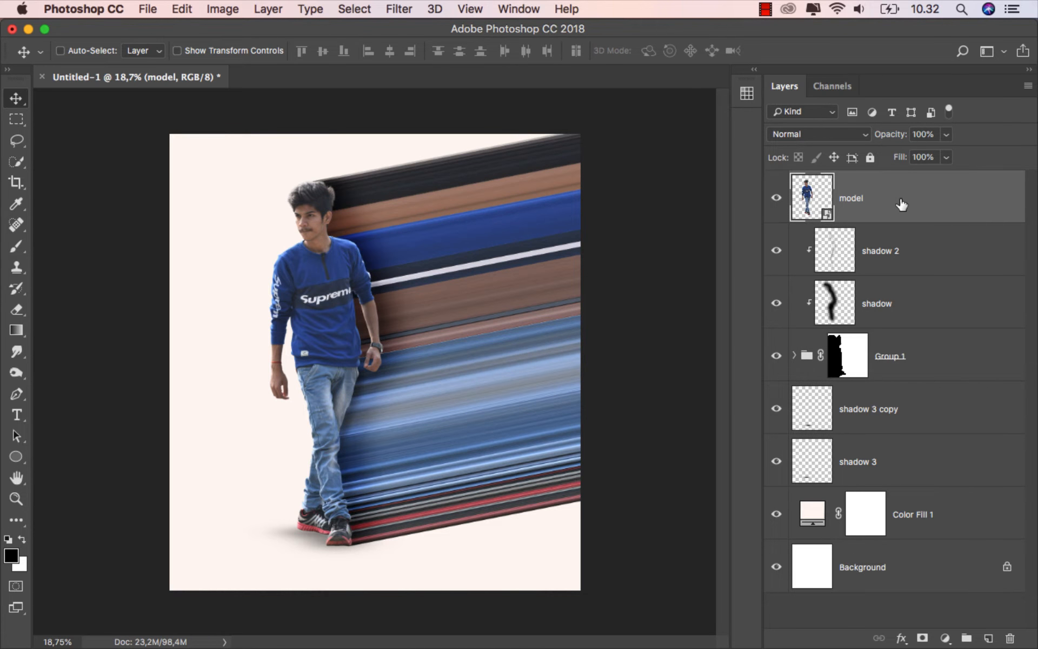
left_click(946, 637)
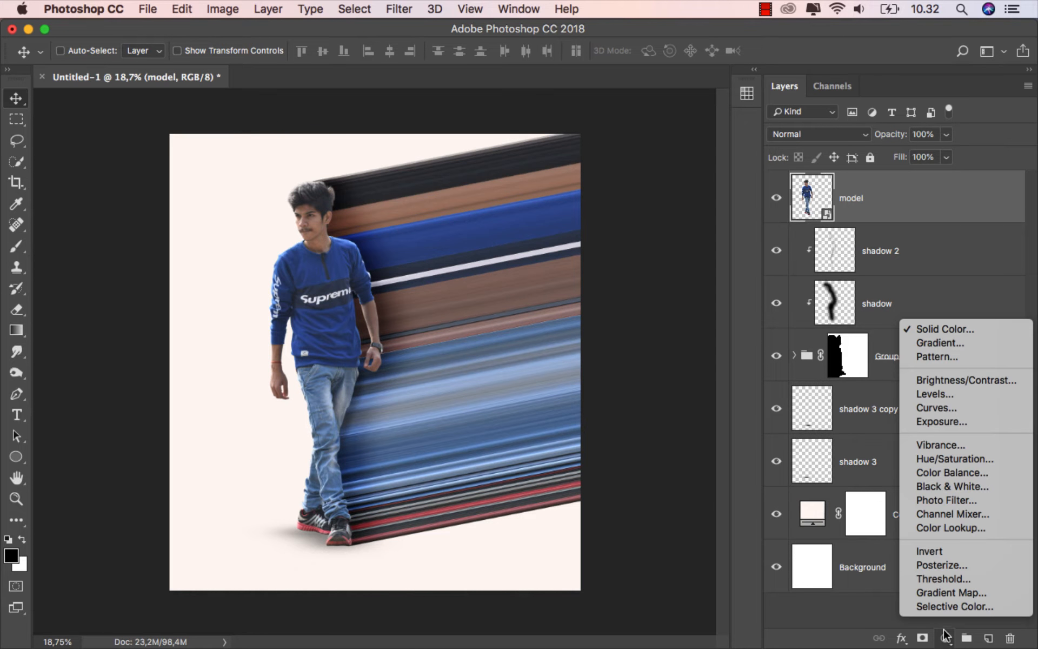
left_click(970, 380)
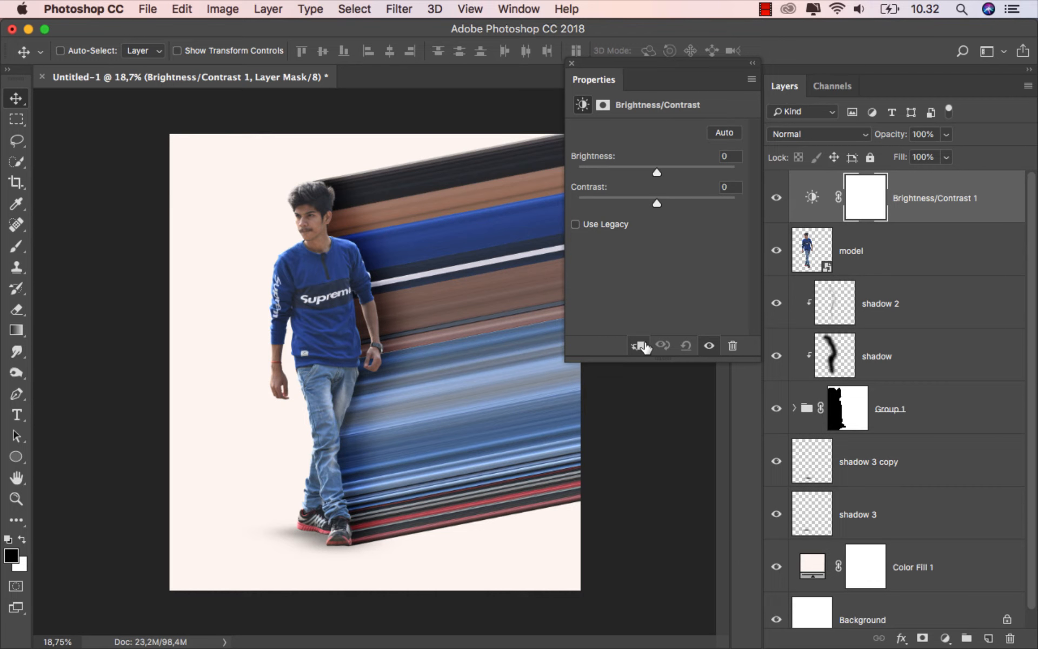
left_click(639, 346)
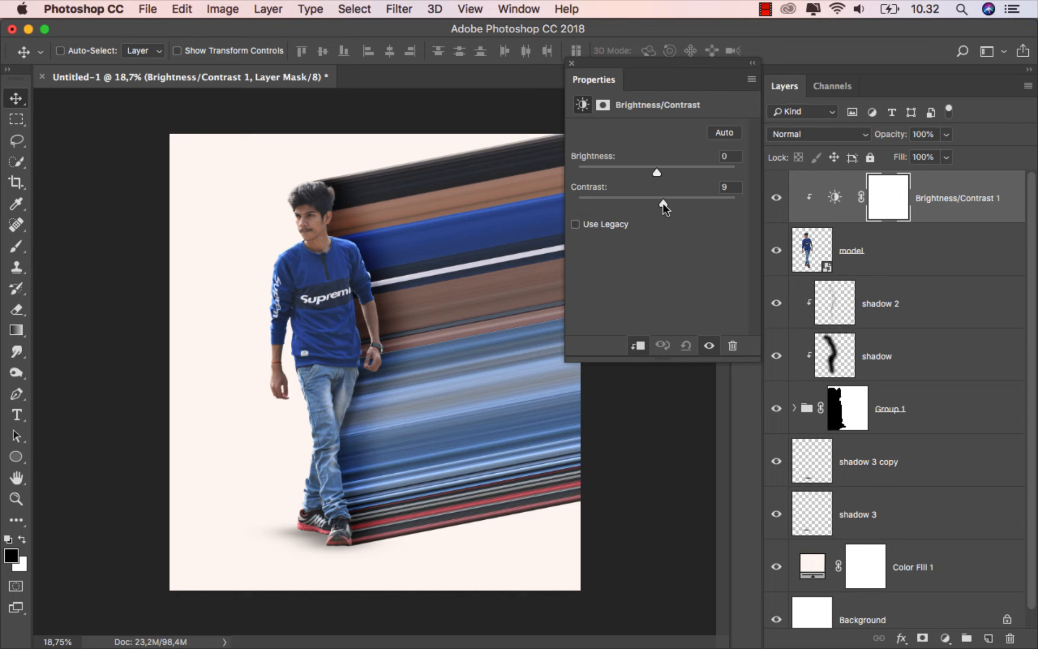
left_click_drag(663, 203, 664, 172)
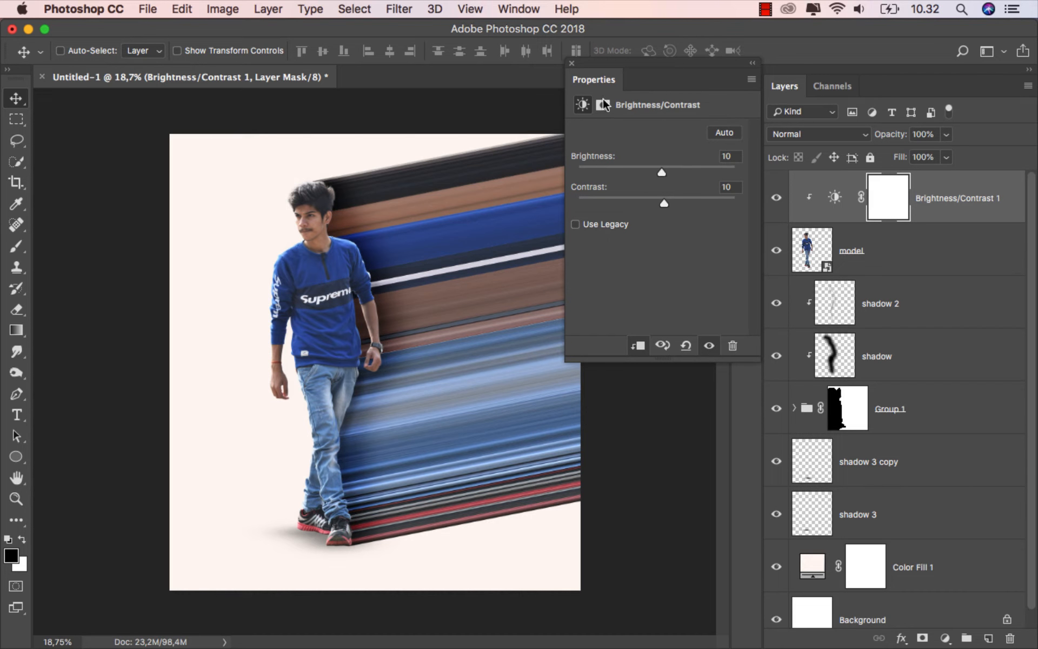
left_click(571, 64)
left_click(776, 198)
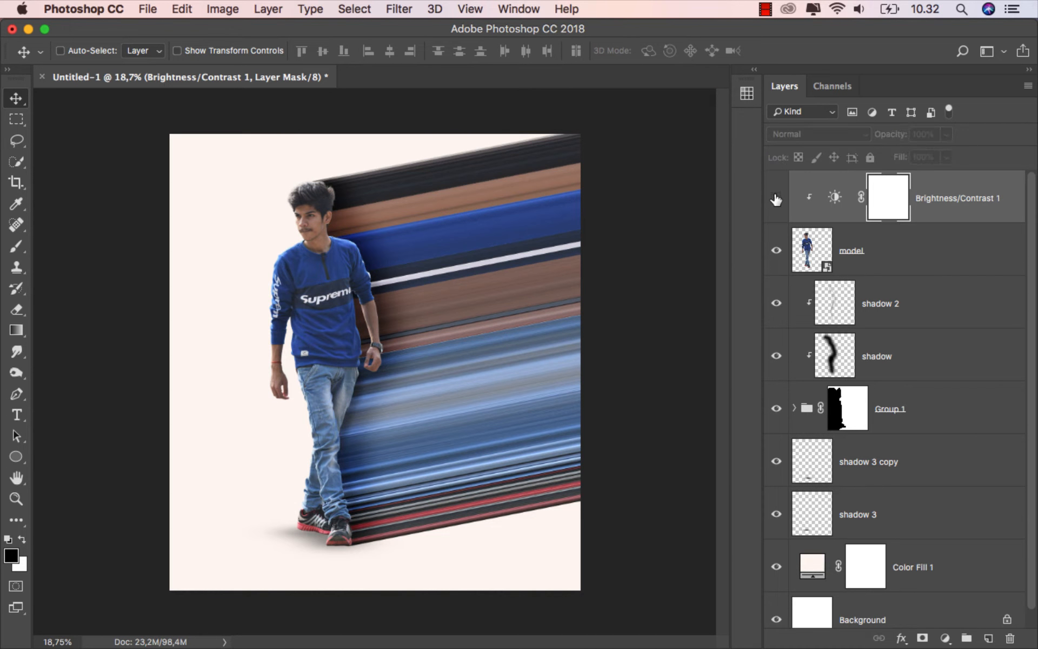
left_click(776, 198)
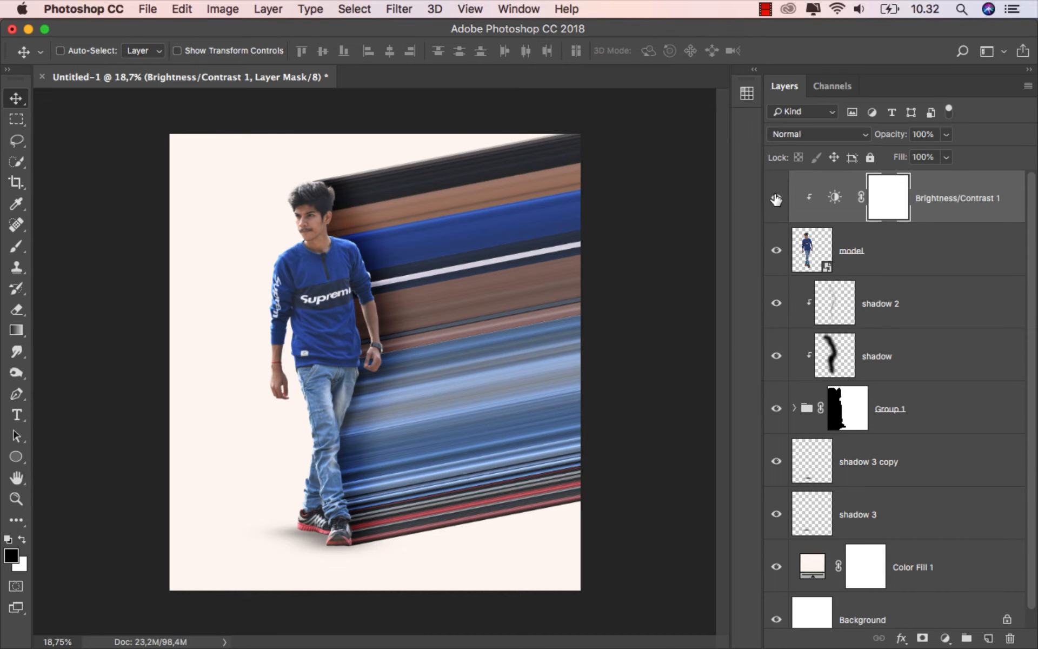
Add a Hue/Saturation adjustment above all layers with hue -4 and saturation +10, and compare the image before and after
left_click(946, 199)
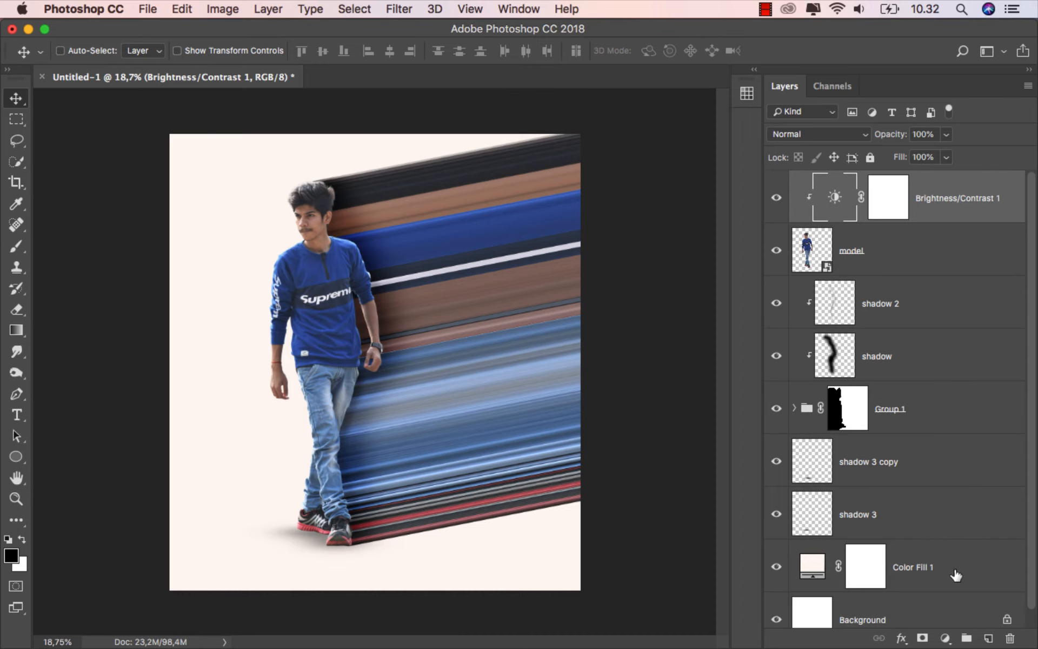
left_click(945, 637)
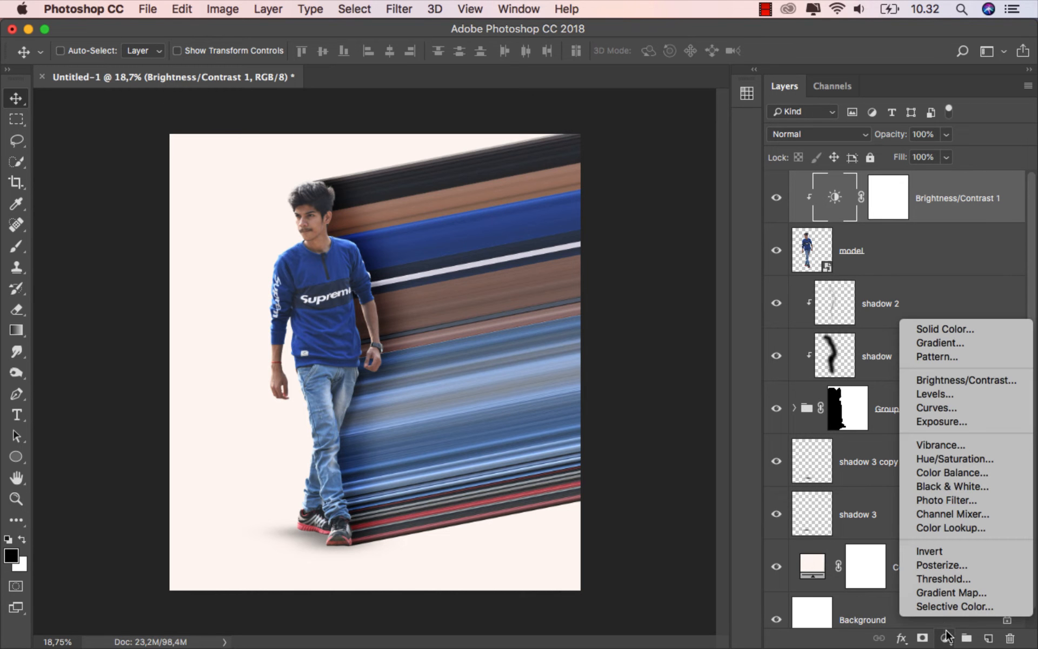
left_click(976, 458)
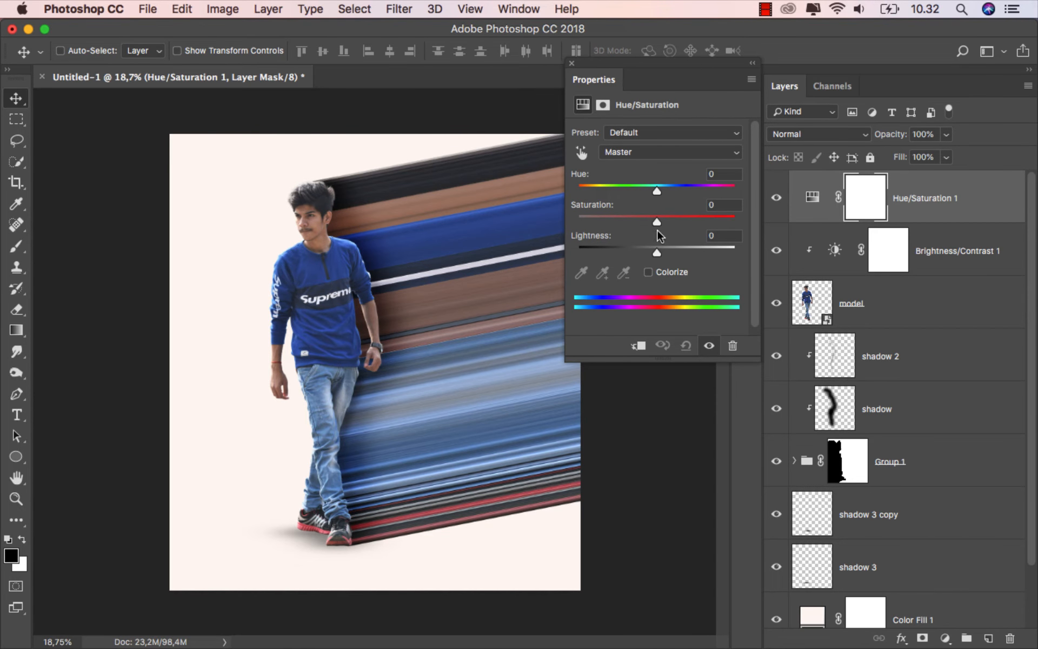
left_click_drag(656, 219, 654, 195)
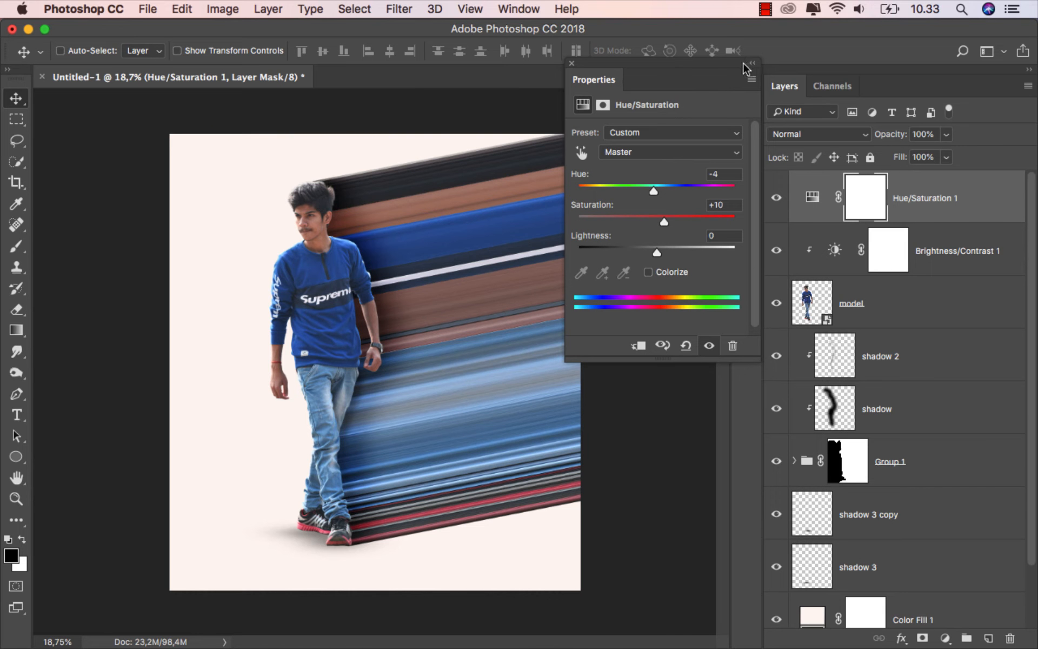
left_click(572, 64)
left_click(776, 202)
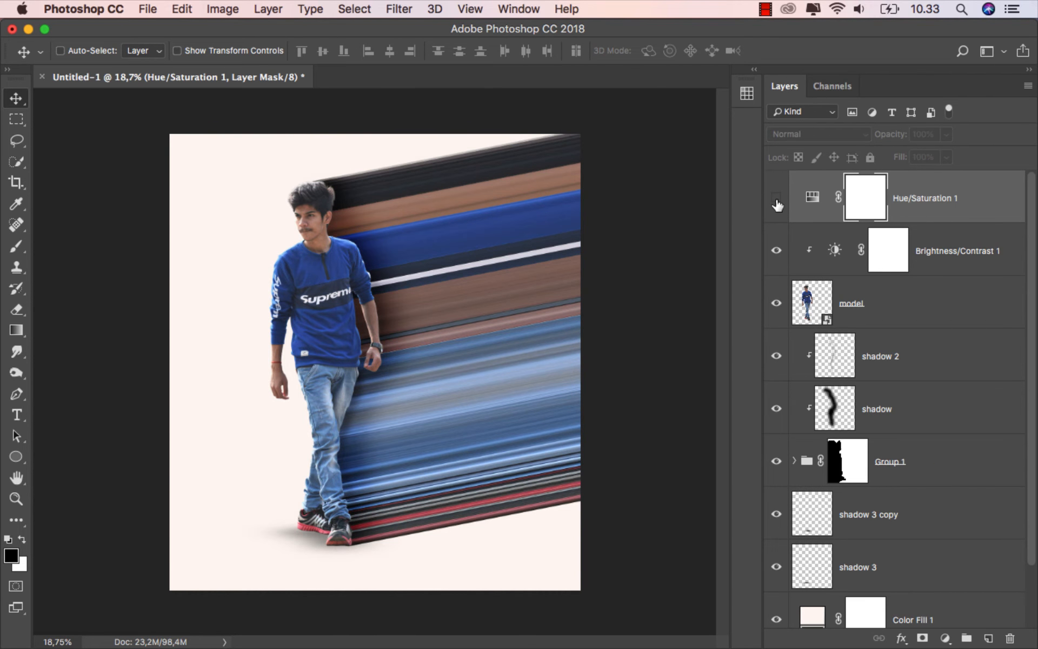
left_click(777, 201)
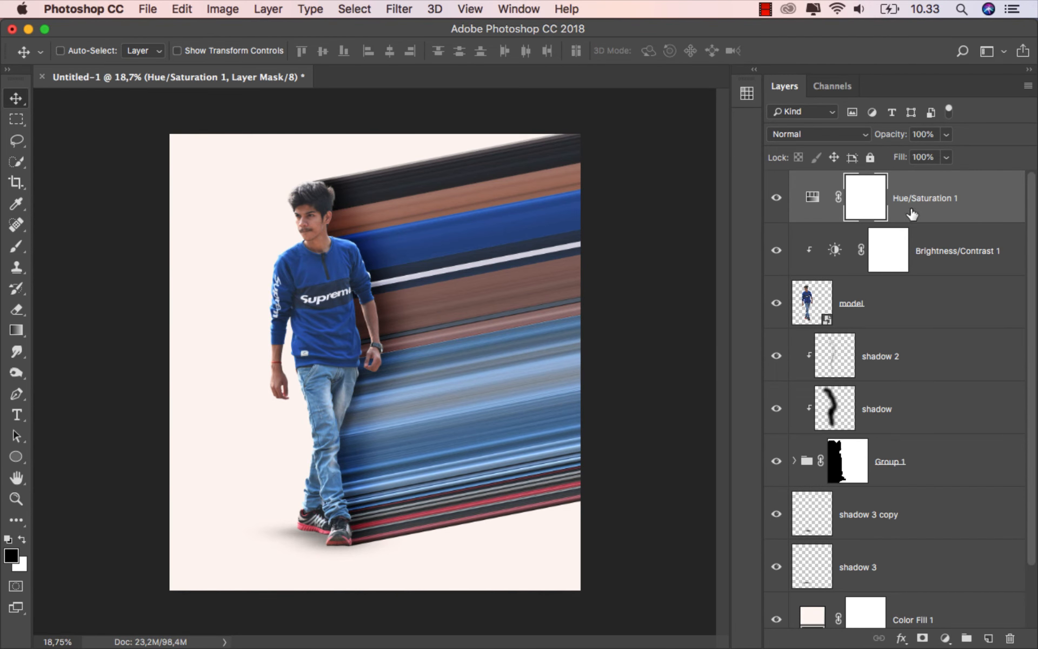
left_click(943, 214)
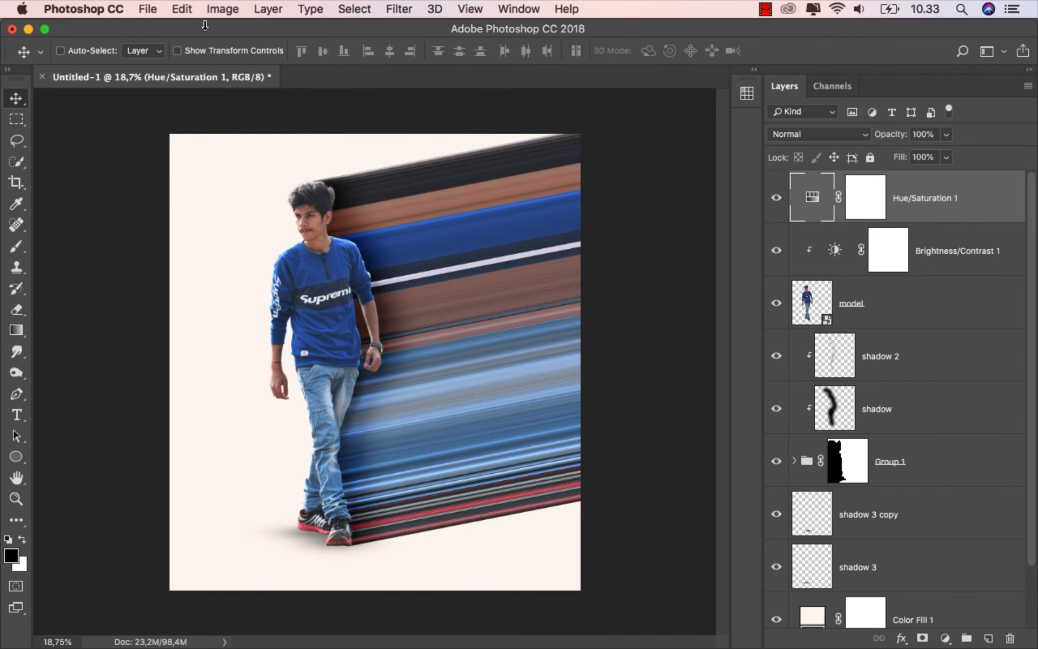
Save the composition as a JPEG named ok in folder 1, at quality 12 (Maximum) with the Baseline ("Standard") format option
left_click(156, 11)
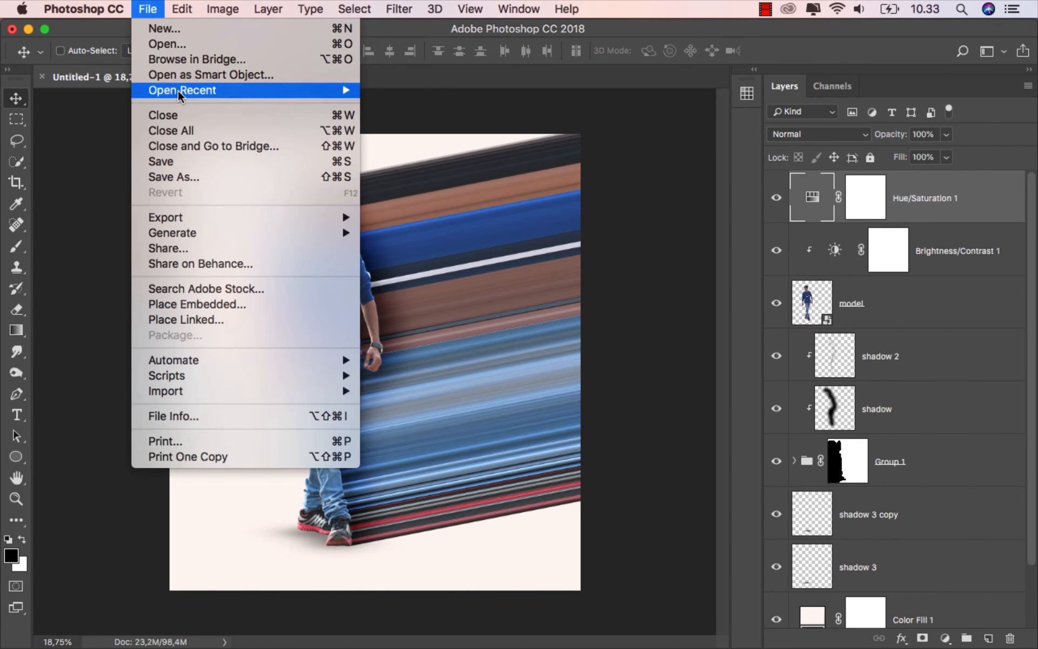
left_click(232, 178)
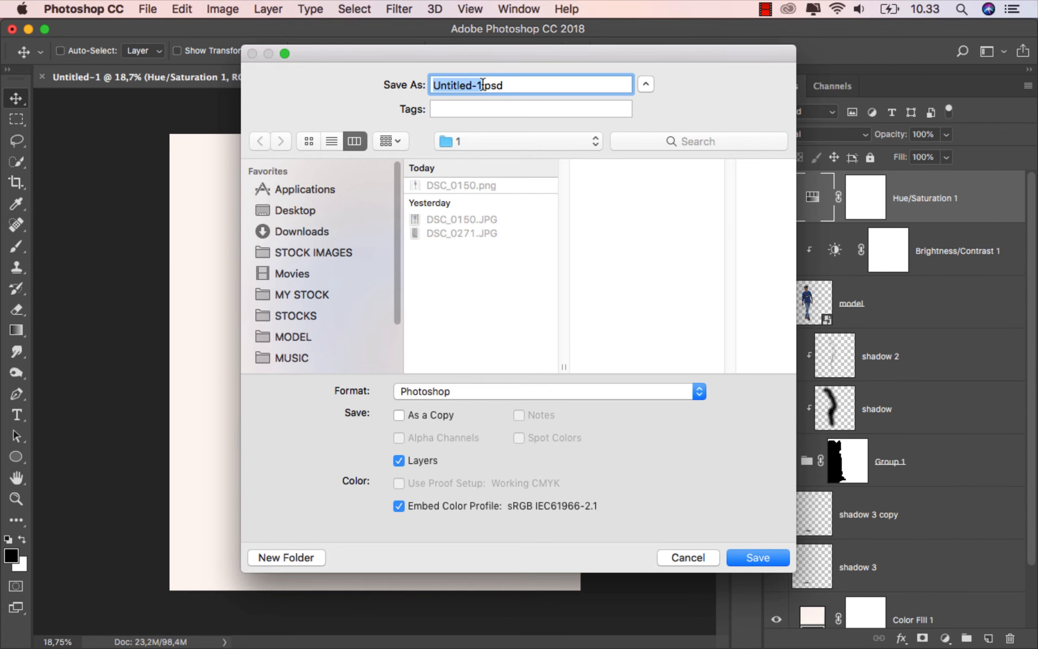
type("ok")
left_click(499, 392)
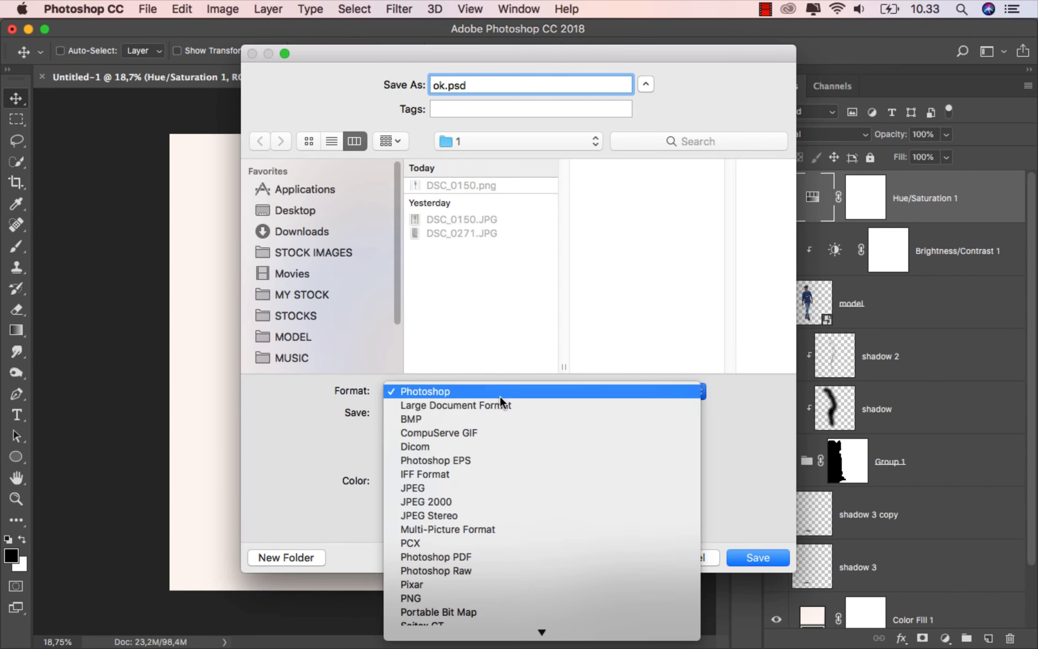
left_click(503, 483)
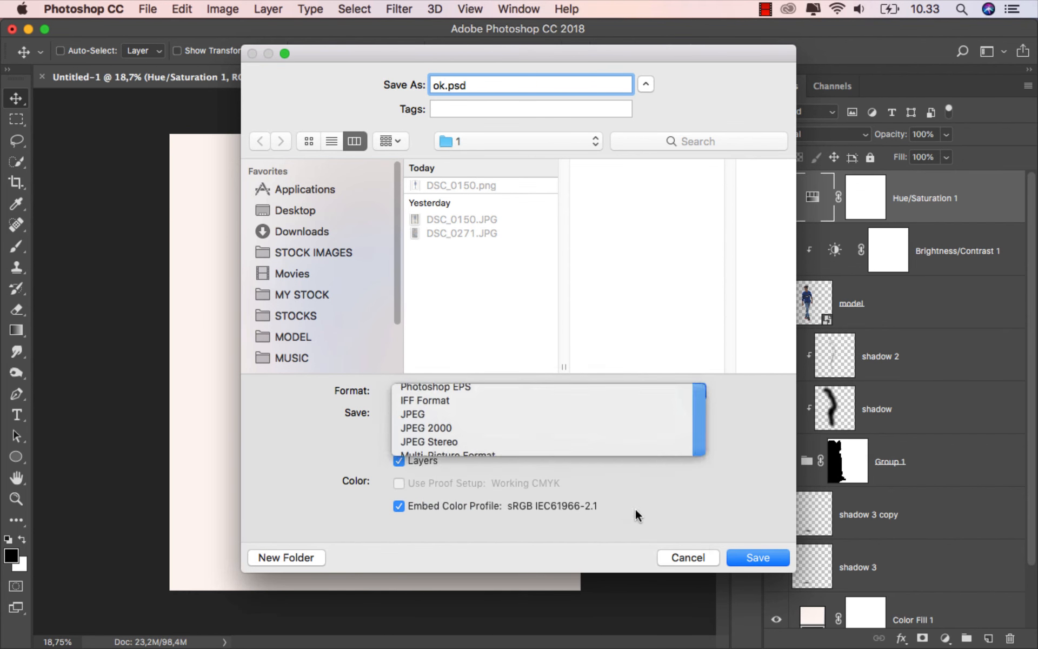
left_click(768, 555)
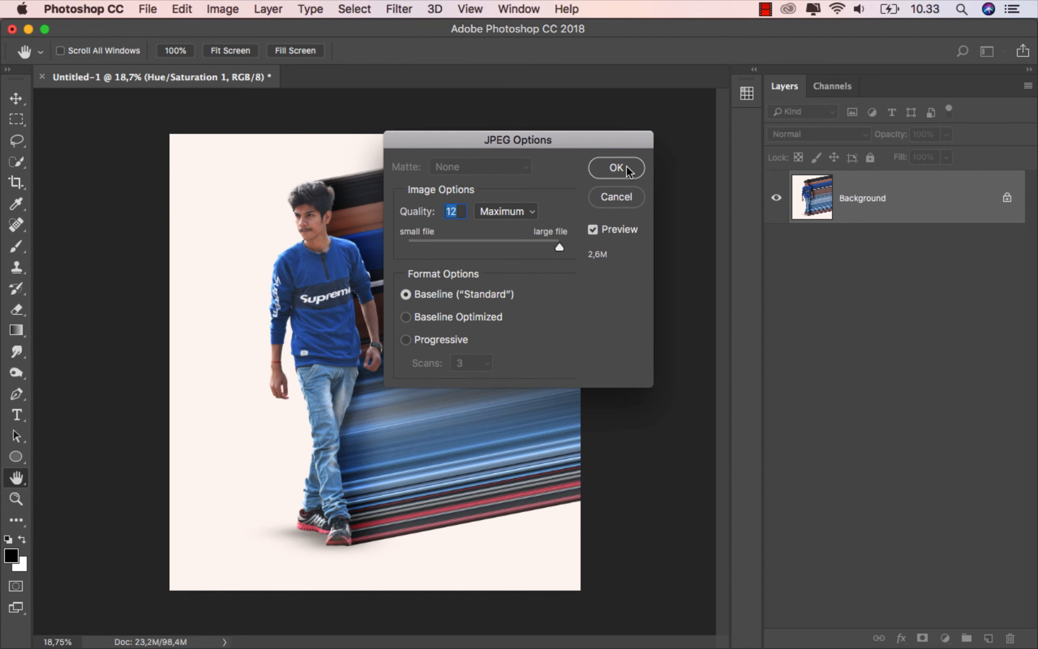
left_click(629, 171)
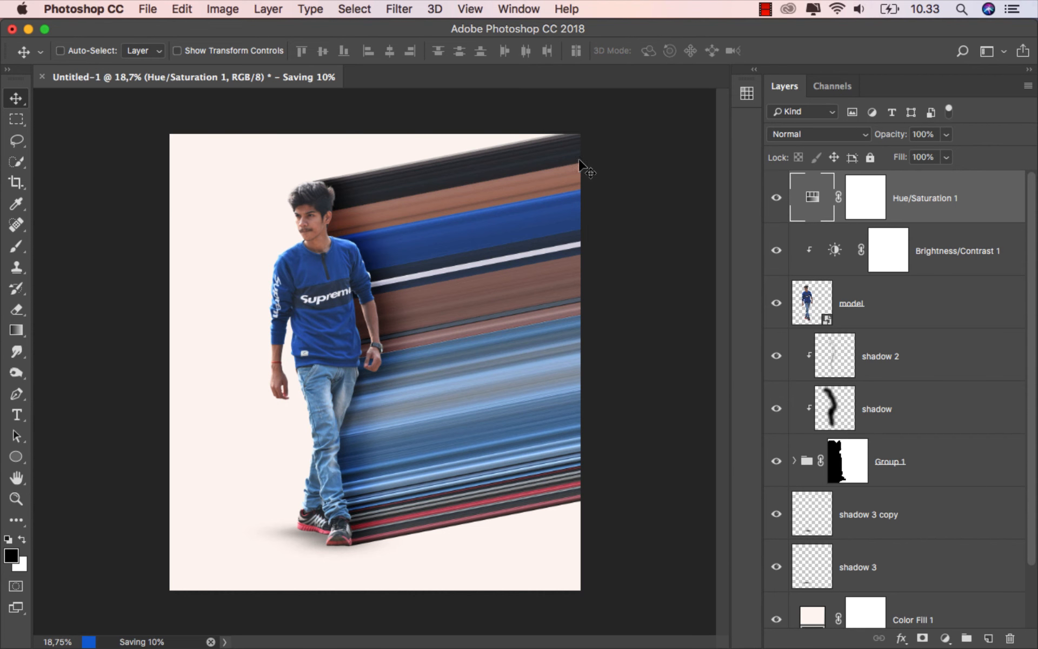
Preview the saved ok.jpg from the file-opening dialog to examine the exported result
left_click(149, 10)
left_click(204, 42)
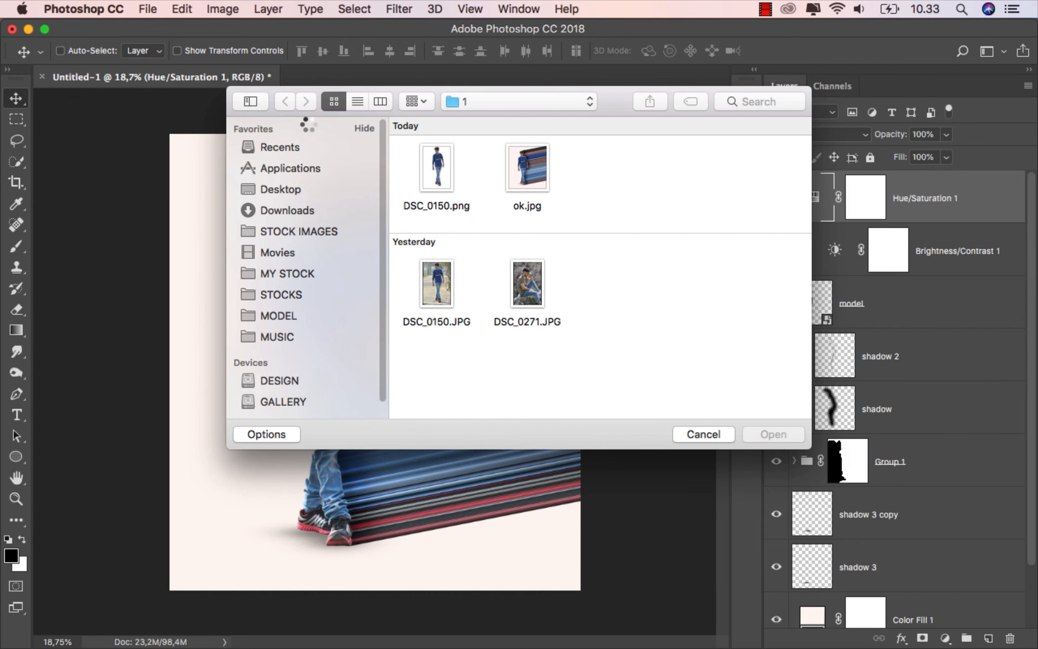
left_click(530, 176)
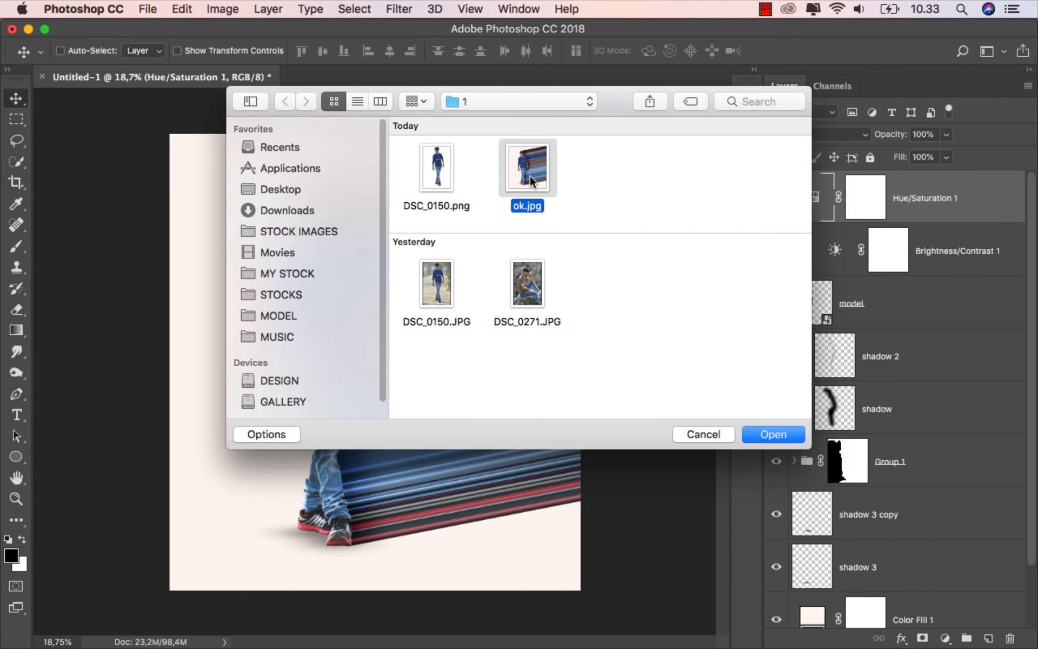
key("space")
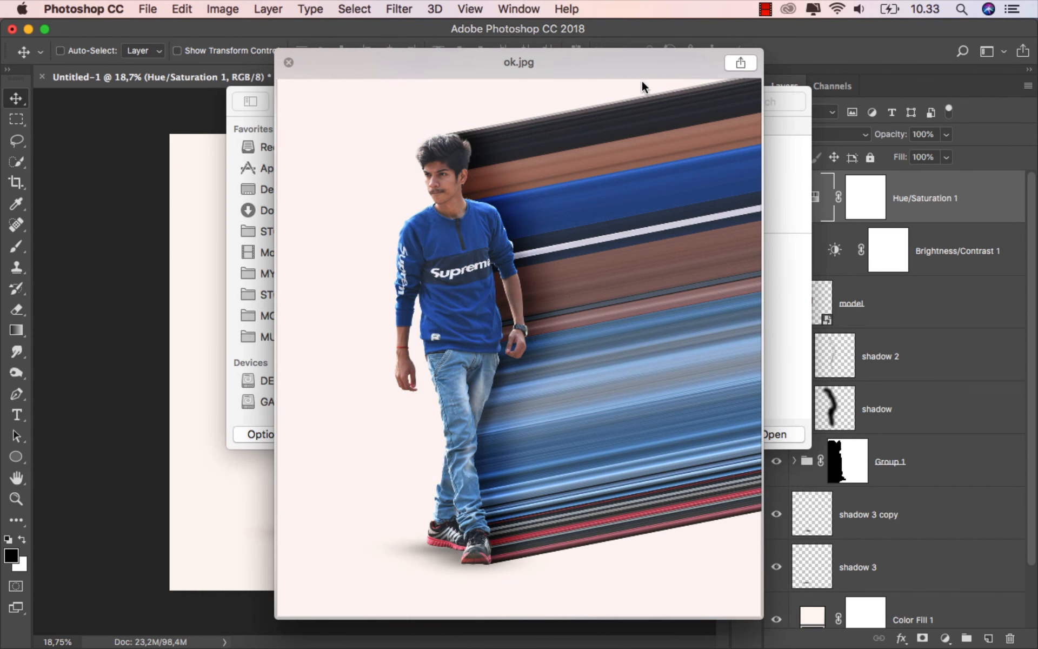